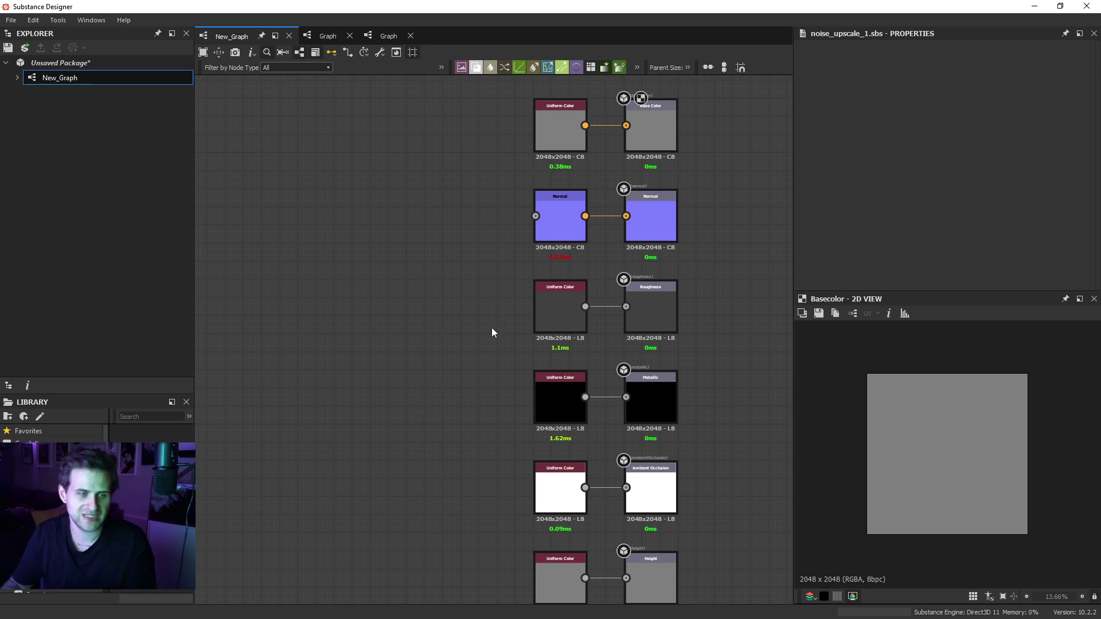
Step: Add a Slope Blur Grayscale node in the empty graph area beside the output nodes and show its instance parameters
key("space")
type("slope")
key("Down")
key("Return")
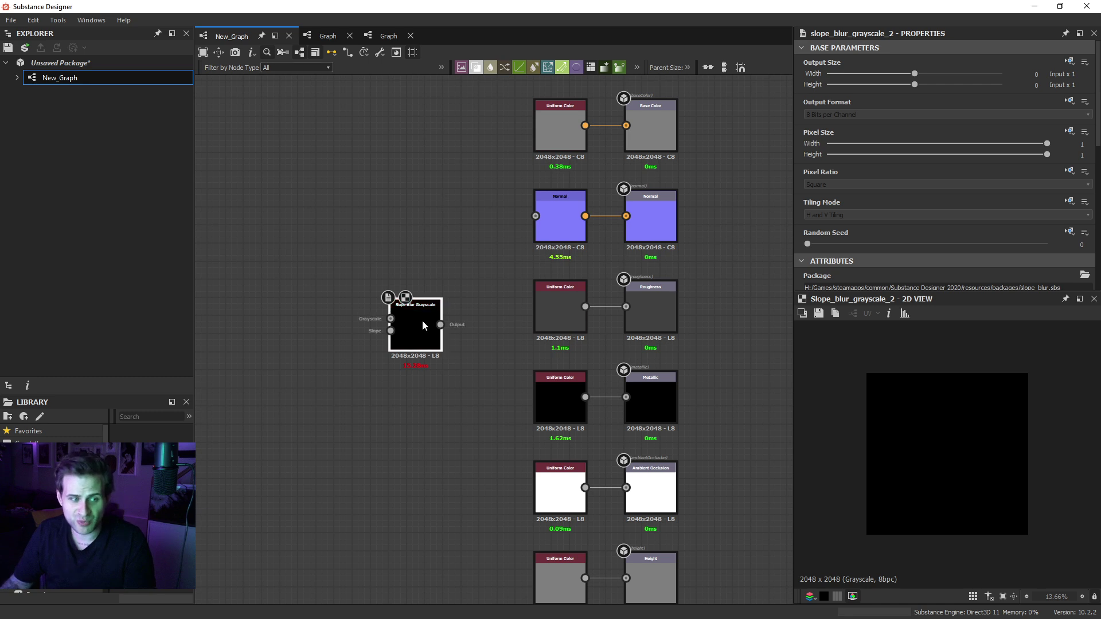
middle_click_drag(442, 381, 559, 295)
scroll(549, 265, "down", 2)
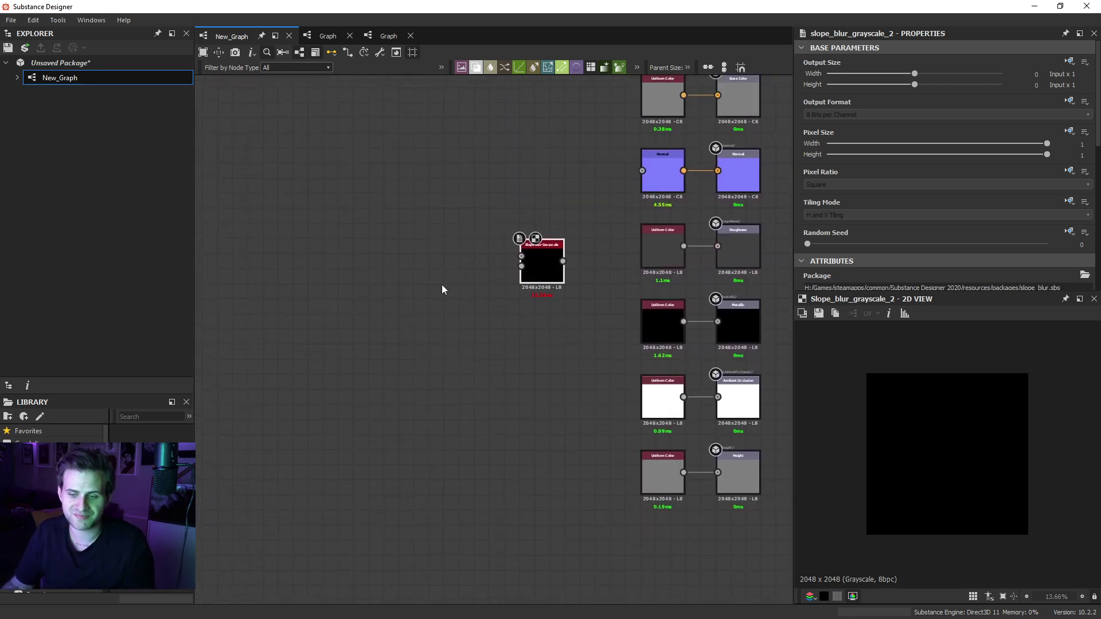
scroll(548, 240, "up", 3)
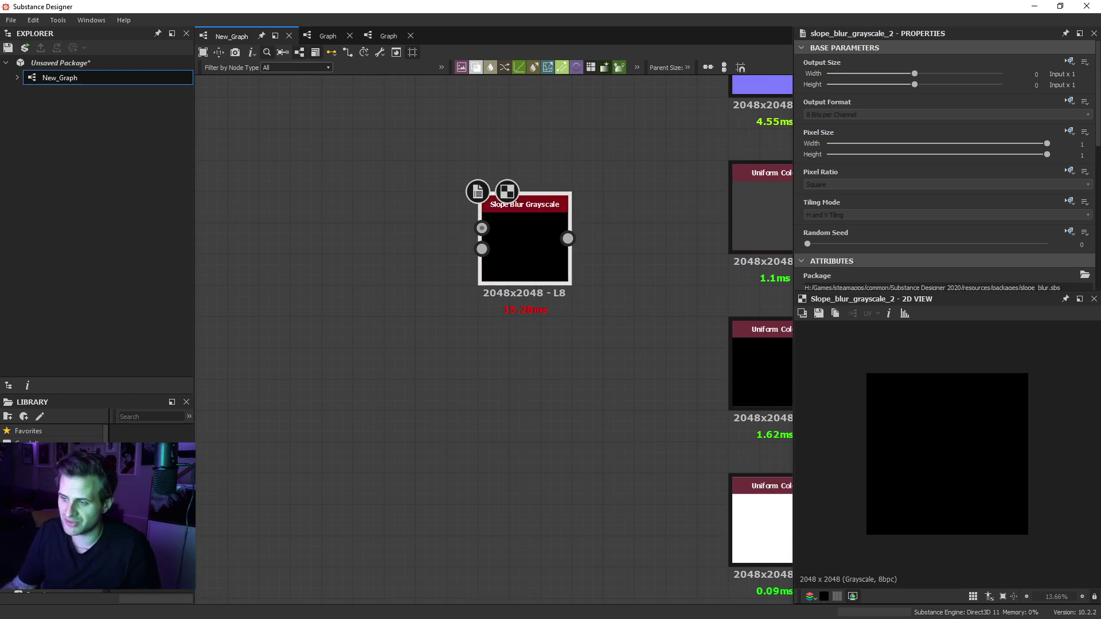
scroll(1010, 206, "down", 5)
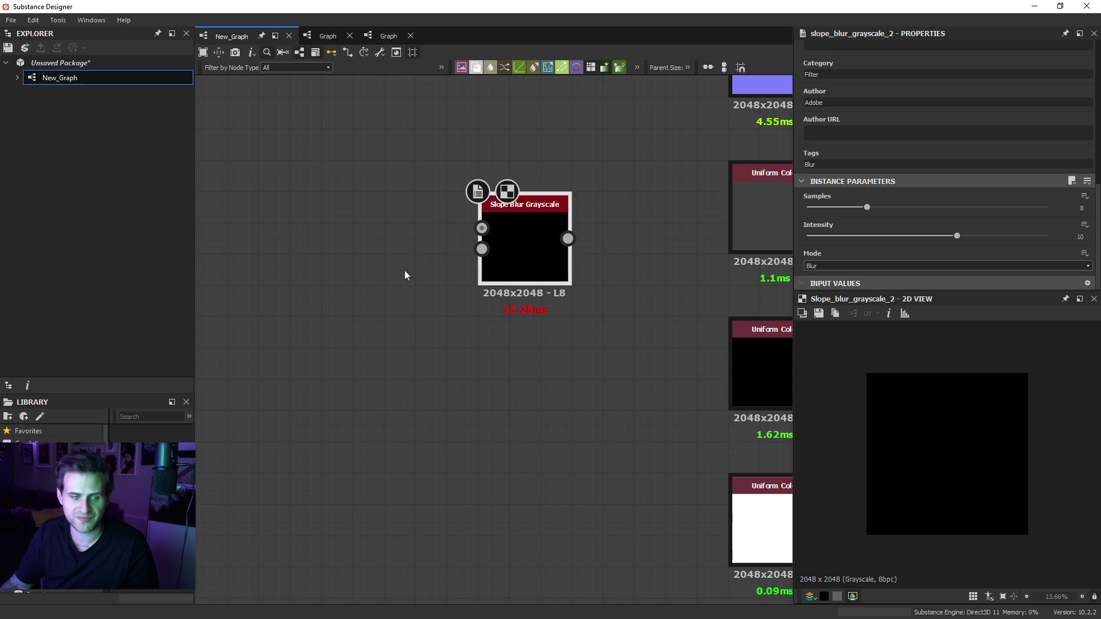
Step: Add a Warp node below the Slope Blur Grayscale node
middle_click_drag(426, 260, 464, 233)
left_click(494, 399)
key("space")
type("vwa")
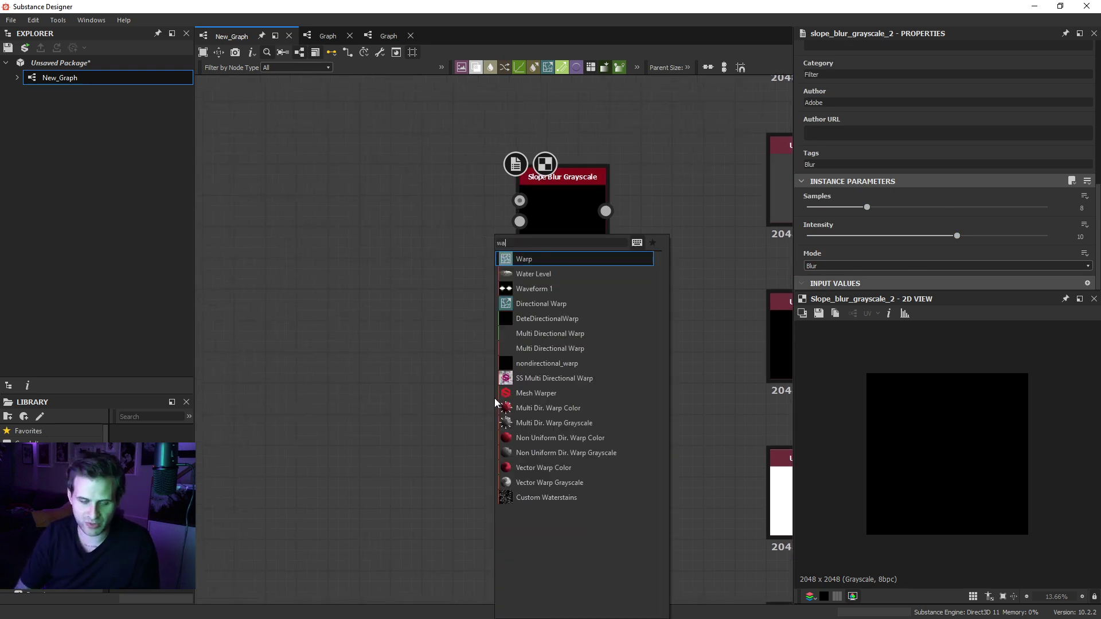
key("Return")
scroll(494, 398, "up", 3)
scroll(497, 390, "down", 3)
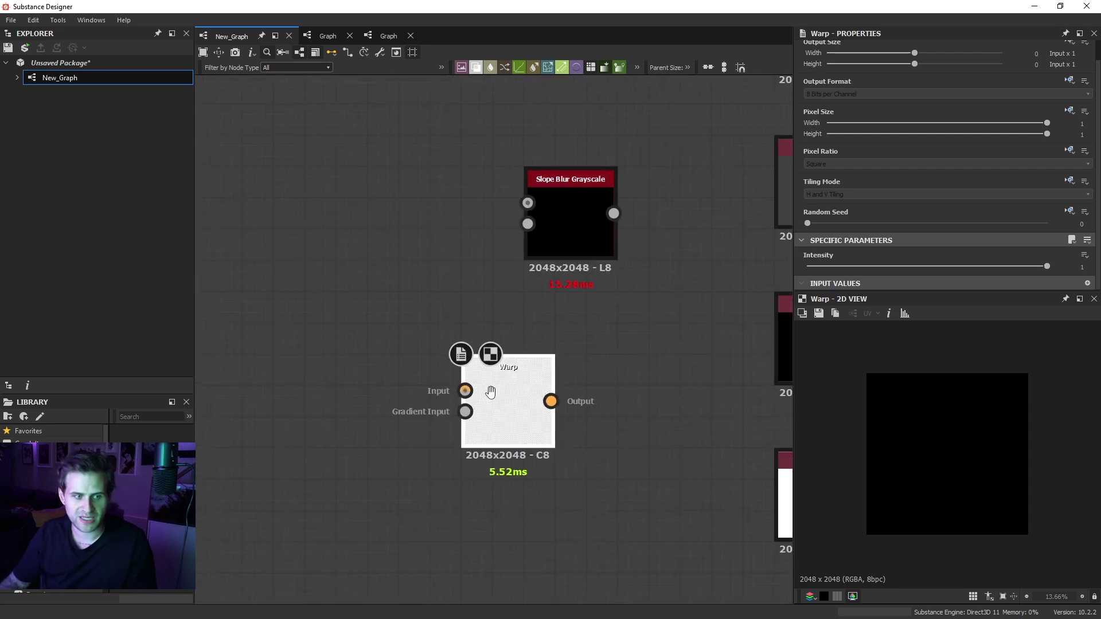
Step: Add a Shape node beside Warp, set its pattern to Disc and reduce its scale to about half
middle_click_drag(477, 393, 547, 398)
left_click(374, 398)
key("space")
type("shape")
key("Return")
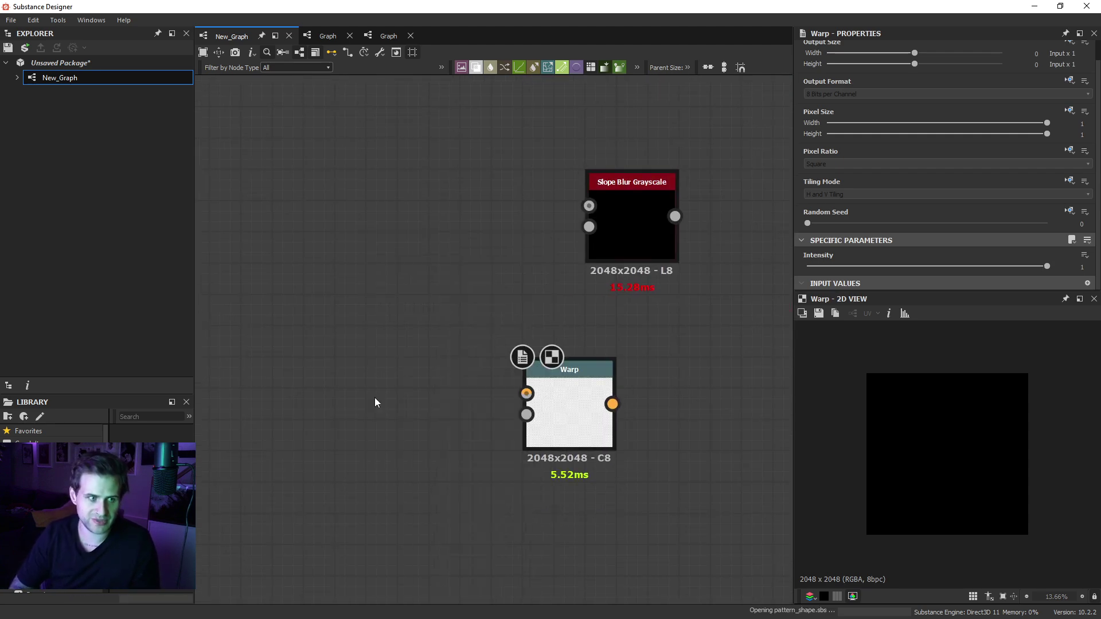
scroll(957, 195, "down", 6)
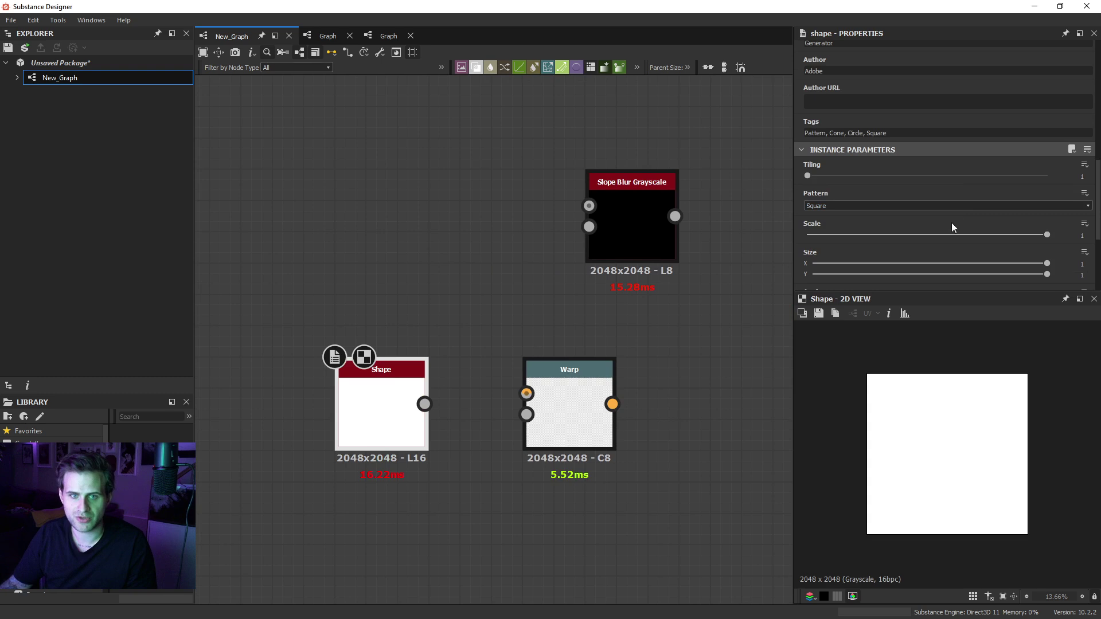
left_click(905, 205)
left_click(820, 223)
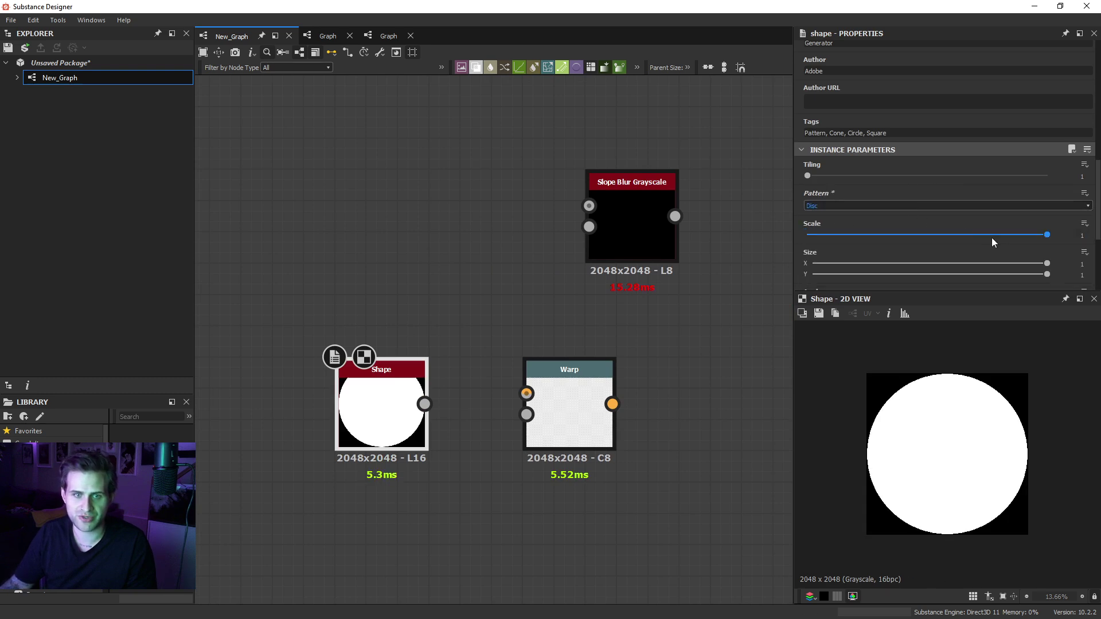
left_click_drag(992, 235, 924, 235)
Step: Connect the Shape output to the Warp node's main input and set the Warp intensity to 20
left_click_drag(424, 404, 571, 408)
left_click(572, 408)
left_click_drag(1004, 266, 1039, 267)
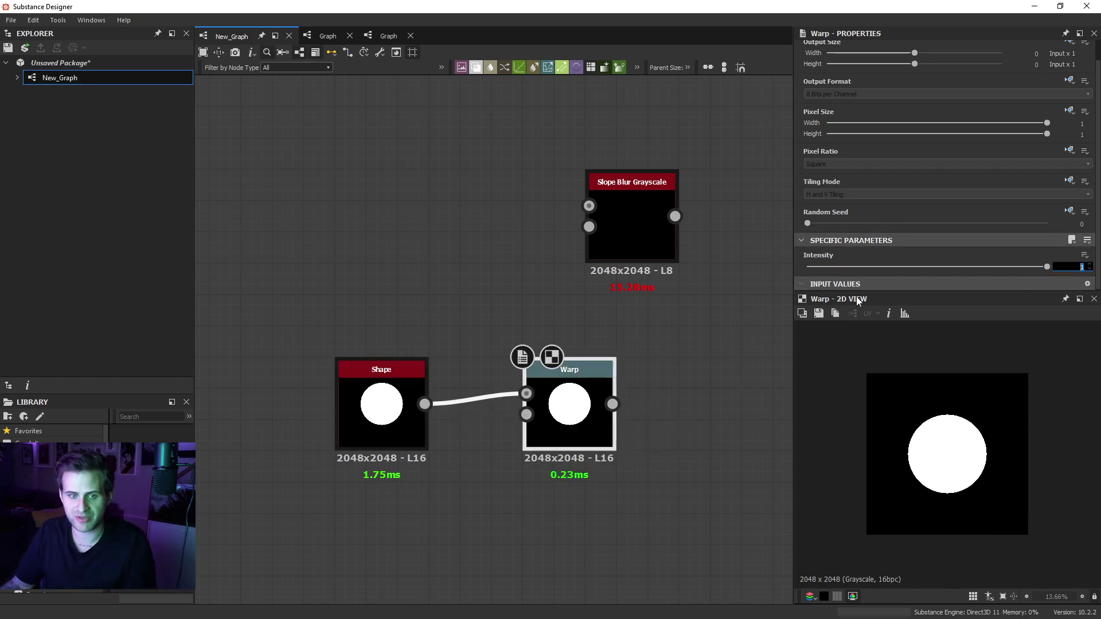
type("20")
key("Return")
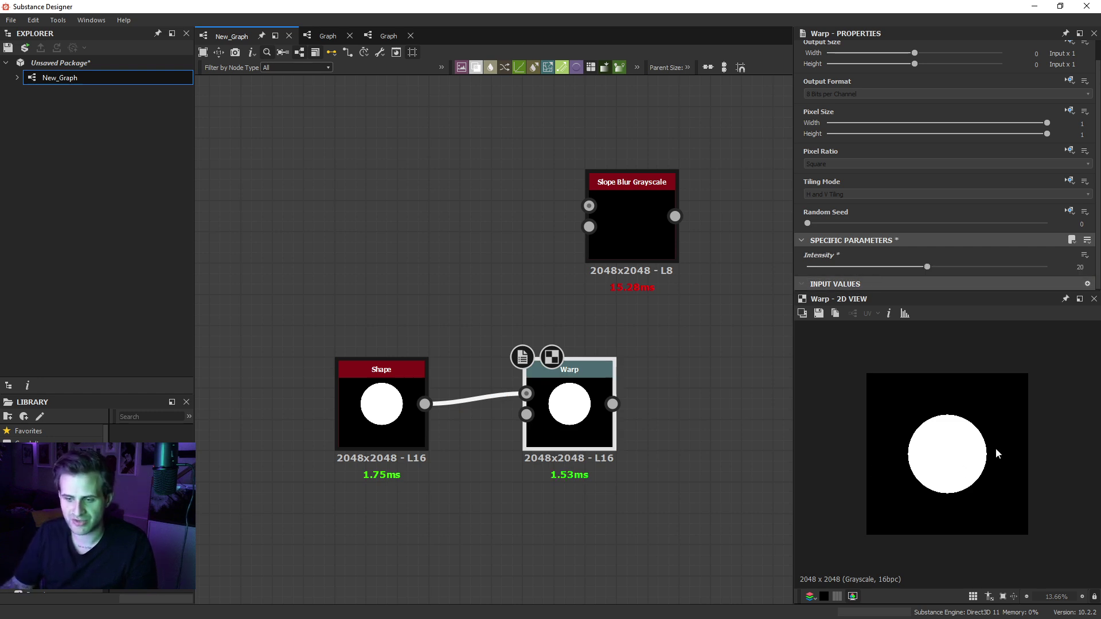
Step: Add a Perlin Noise node under Shape and connect it to the Warp node's gradient input
middle_click_drag(519, 428, 535, 386)
scroll(536, 376, "up", 3)
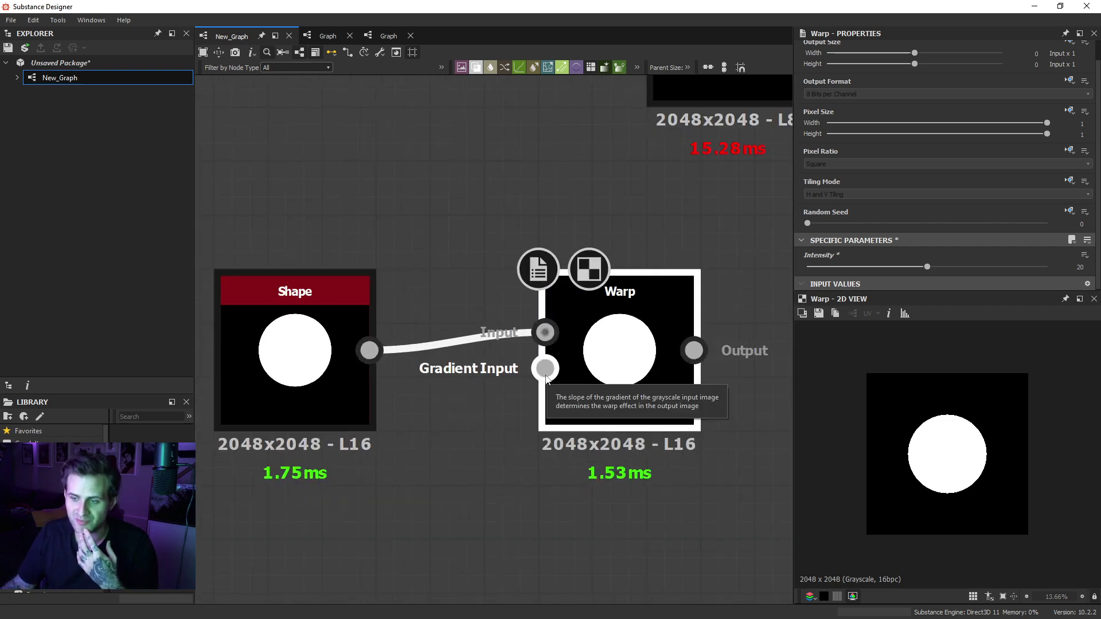
middle_click_drag(614, 227, 572, 364)
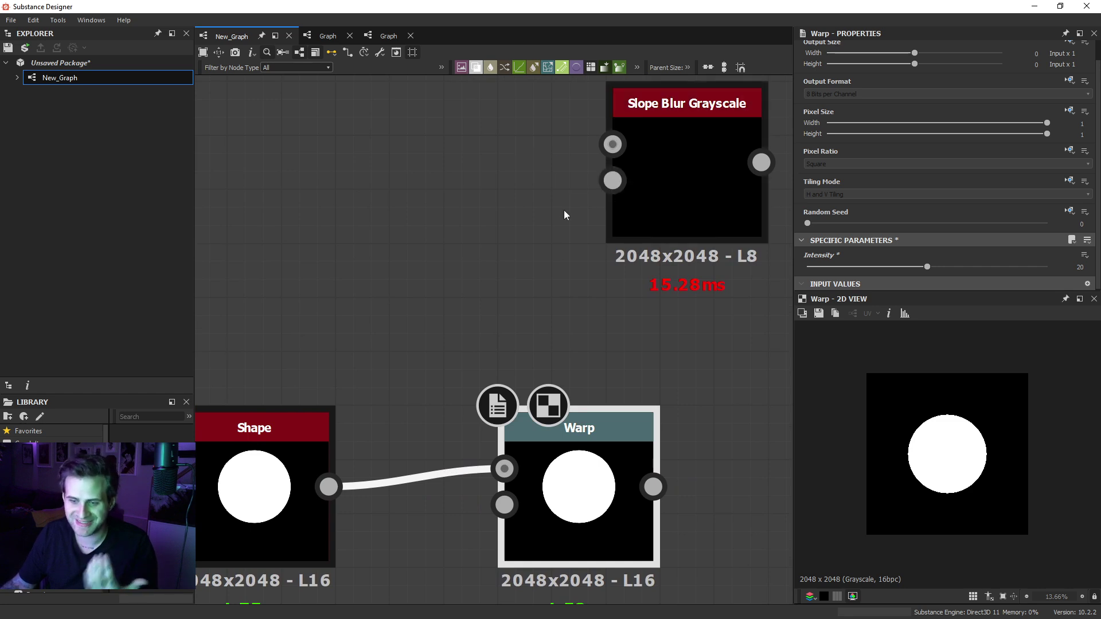
scroll(584, 205, "down", 2)
middle_click_drag(426, 488, 443, 440)
key("space")
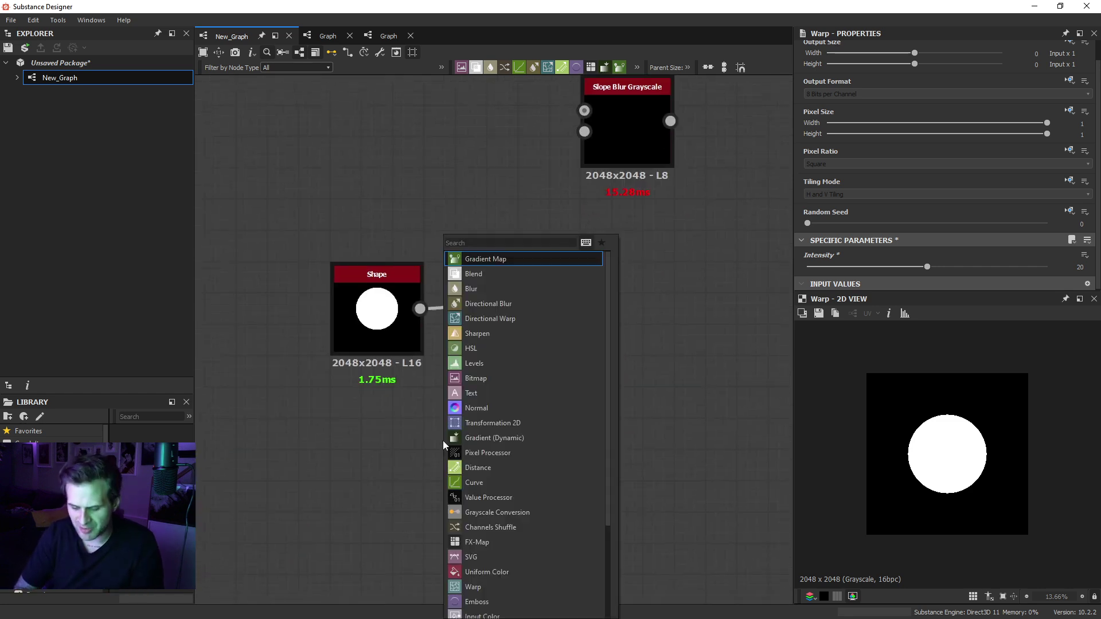
type("perl")
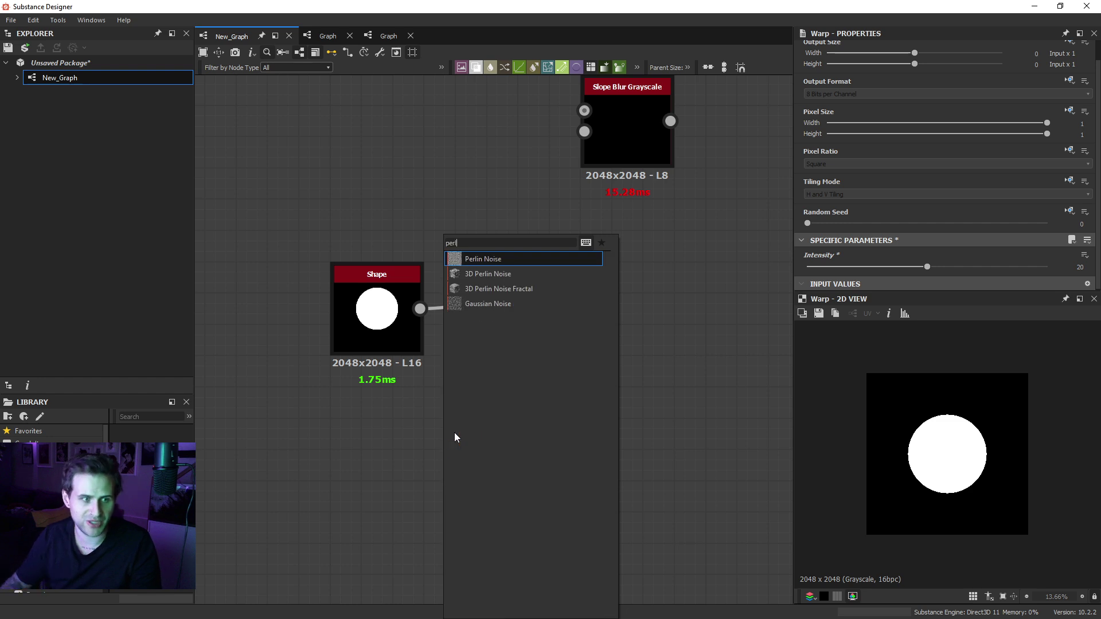
left_click(469, 260)
left_click_drag(441, 436, 380, 436)
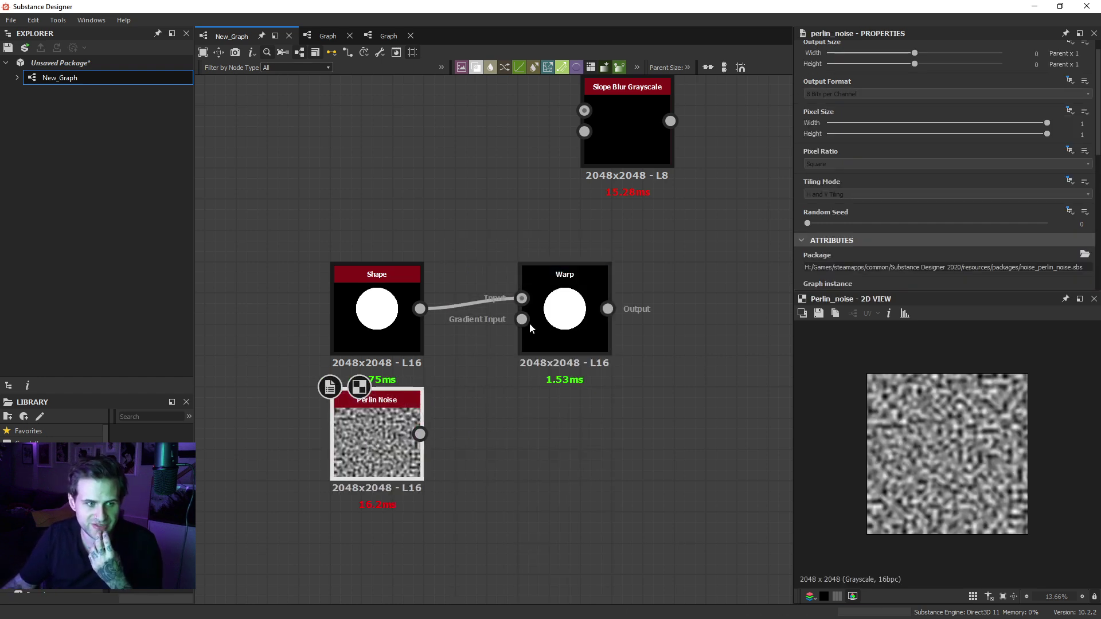
left_click_drag(522, 320, 413, 434)
Step: Lower the Perlin Noise scale slightly and set the Warp intensity to 0.67
scroll(969, 270, "down", 5)
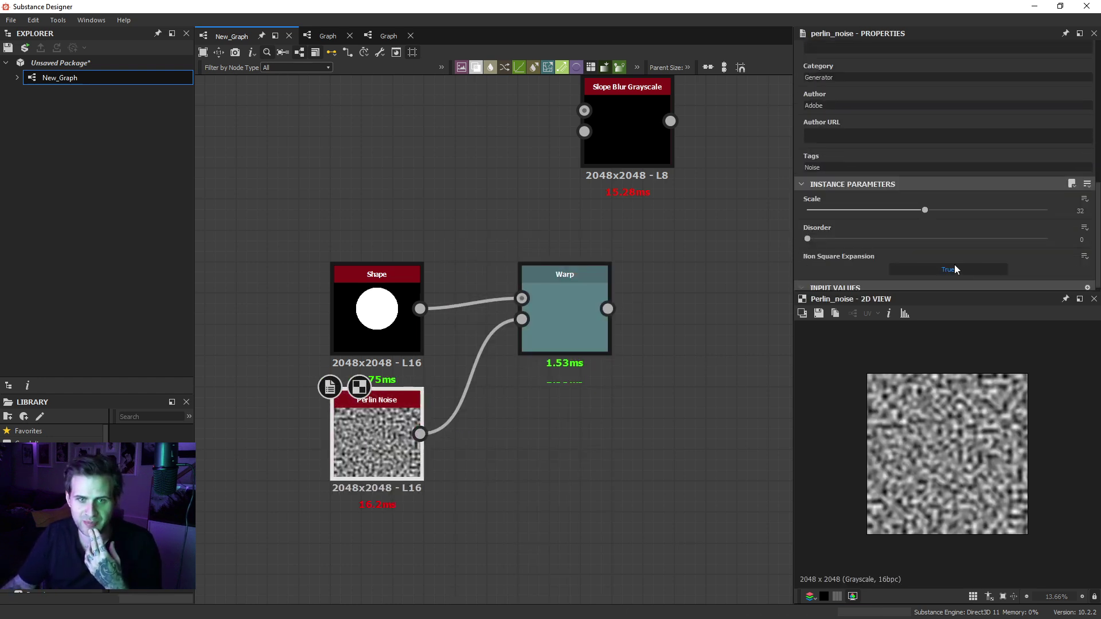
left_click(905, 210)
double_click(580, 314)
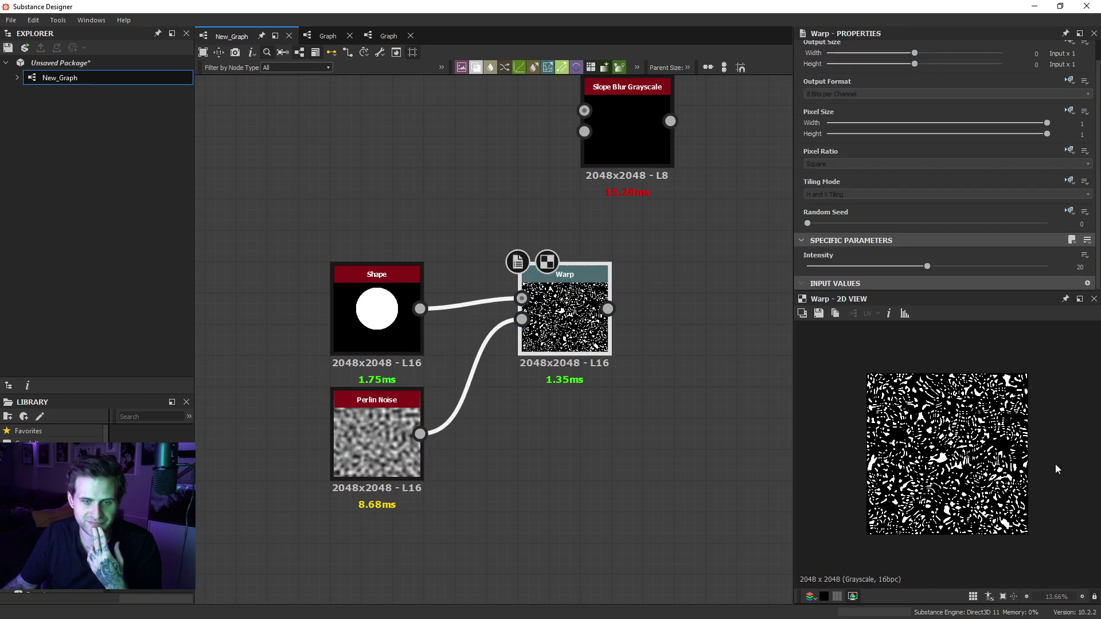
left_click_drag(892, 266, 812, 278)
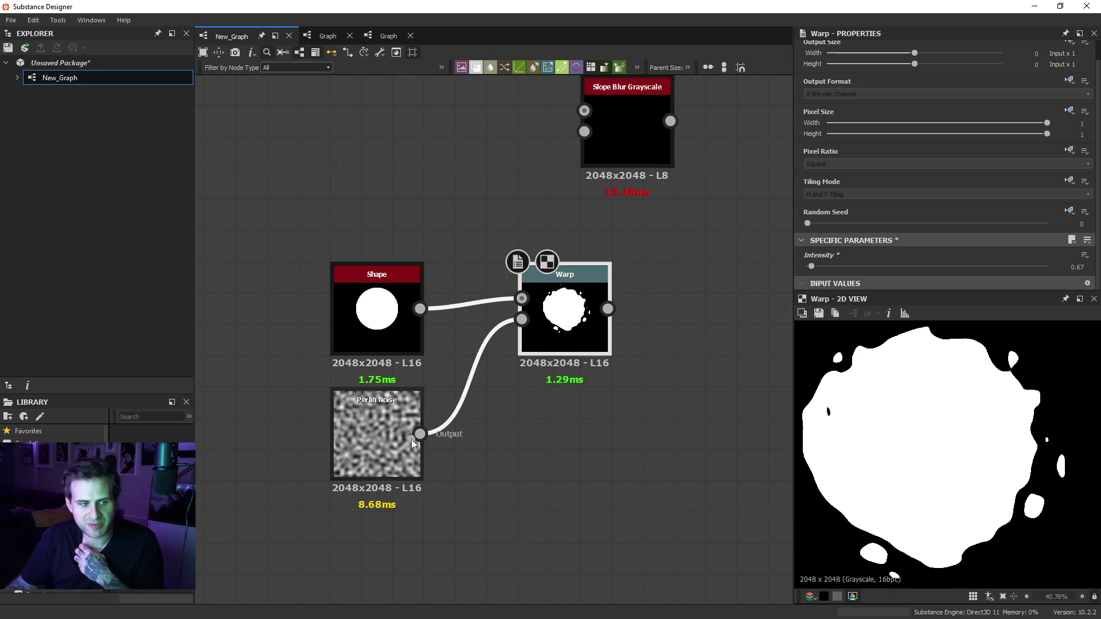
Step: Add a Clouds 2 node, use it as Warp's gradient input instead of Perlin Noise, and set the Warp intensity to 0.19
left_click(395, 439)
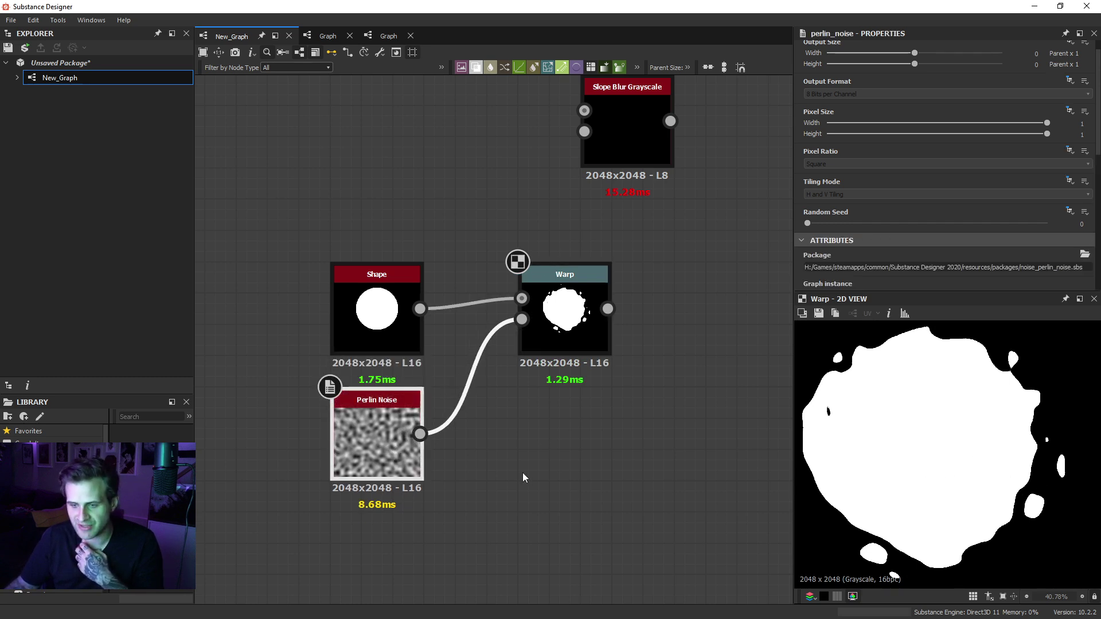
key("space")
type("cloud")
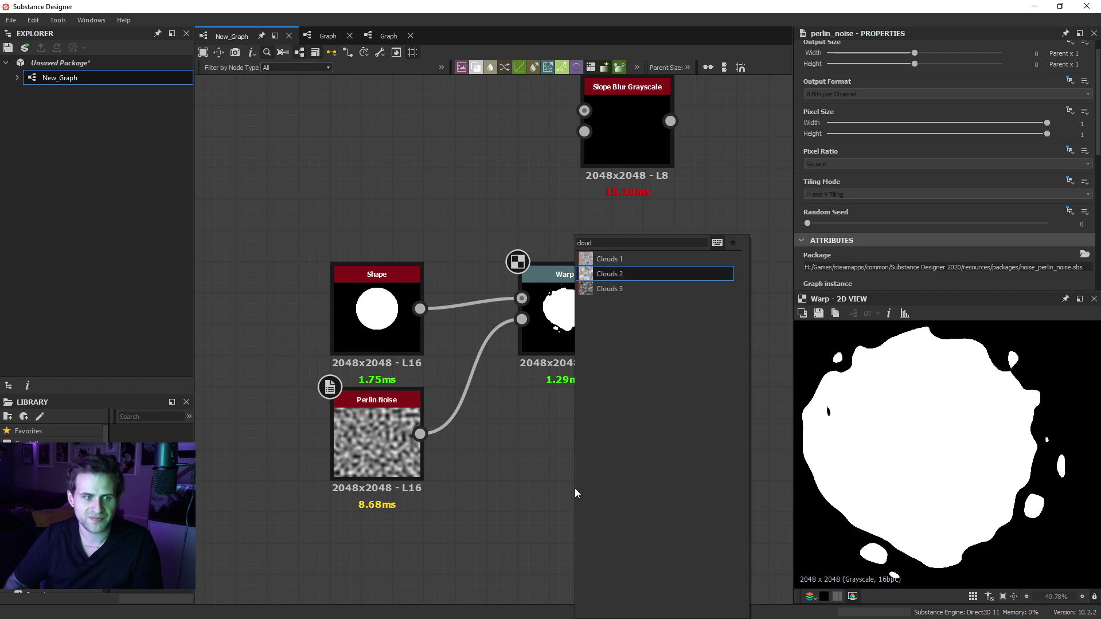
key("Down")
key("Return")
left_click_drag(607, 496, 594, 319)
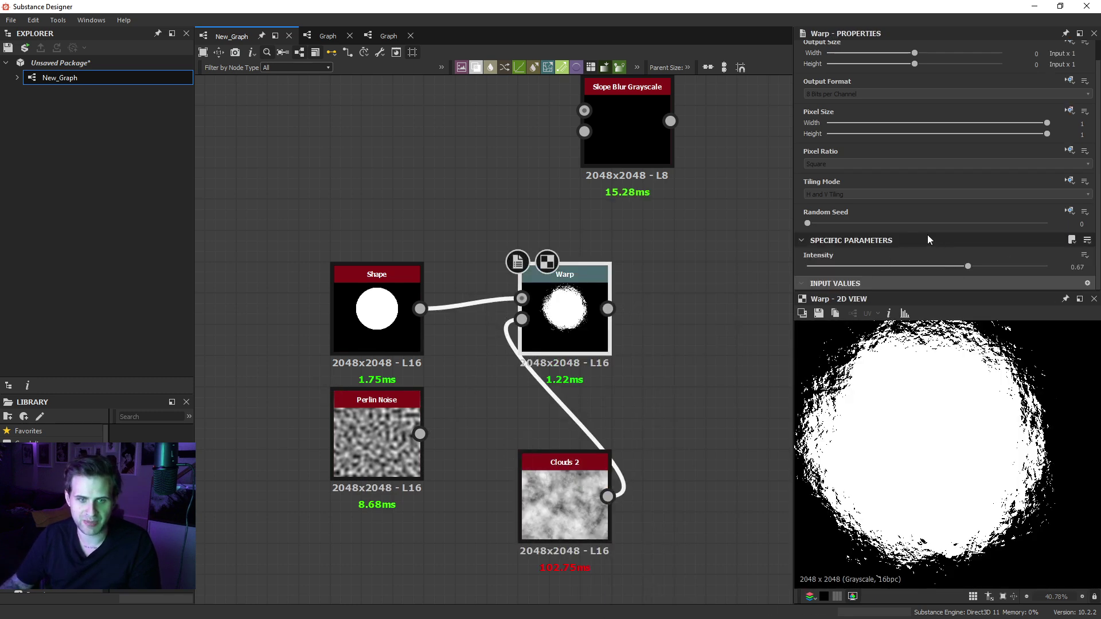
left_click_drag(934, 266, 856, 272)
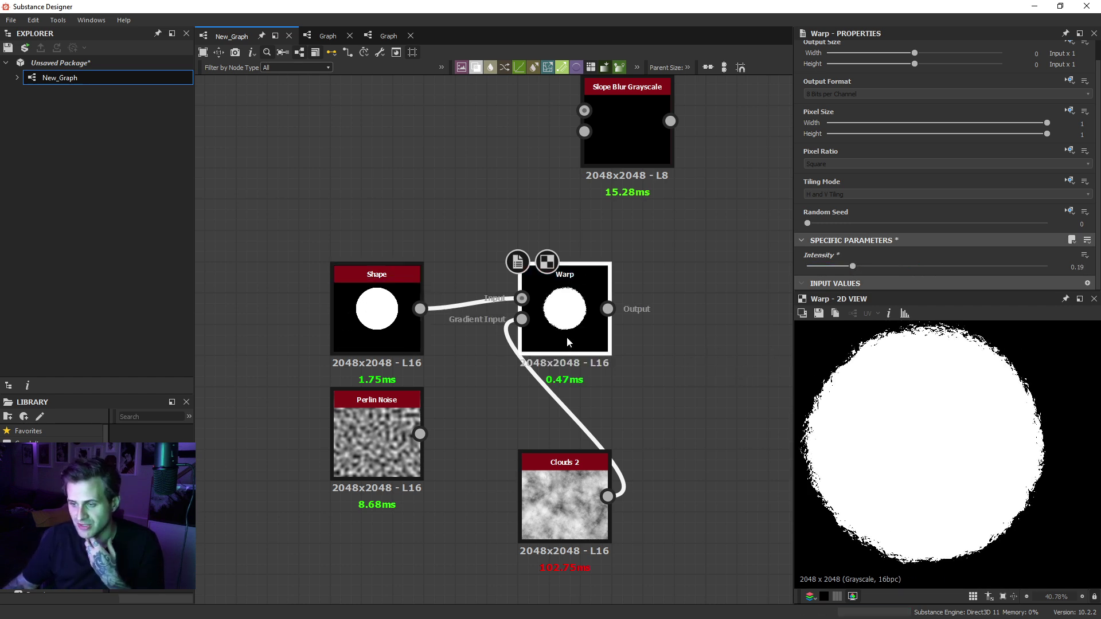
Step: Add a Gradient Linear 1 node below Perlin Noise and connect it to the Warp node's gradient input
middle_click_drag(385, 549, 412, 482)
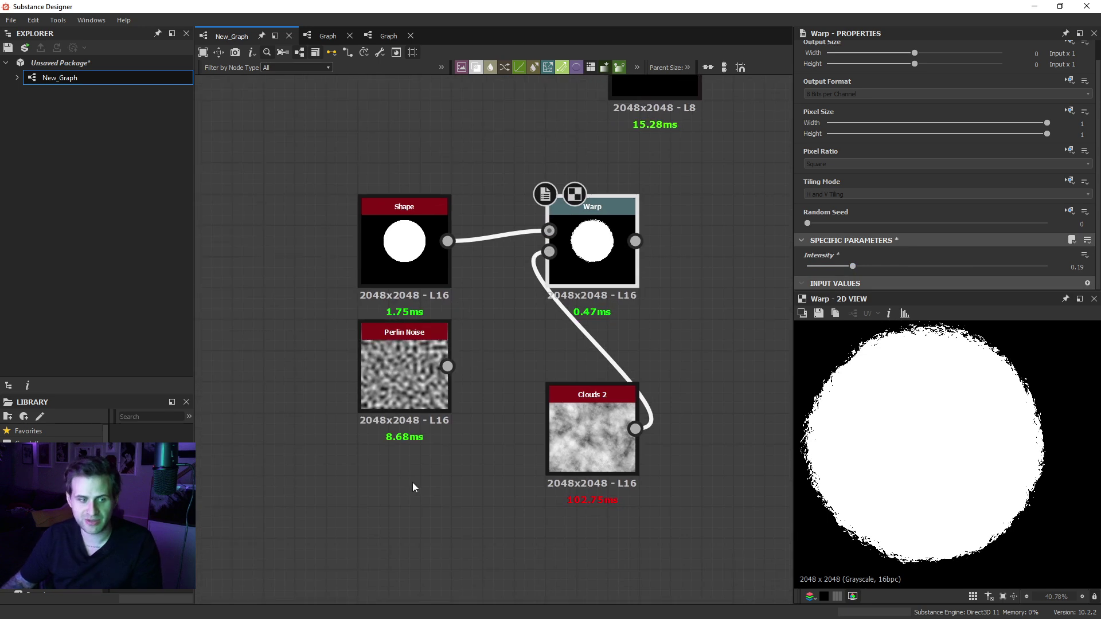
left_click(413, 483)
key("space")
type("gradient")
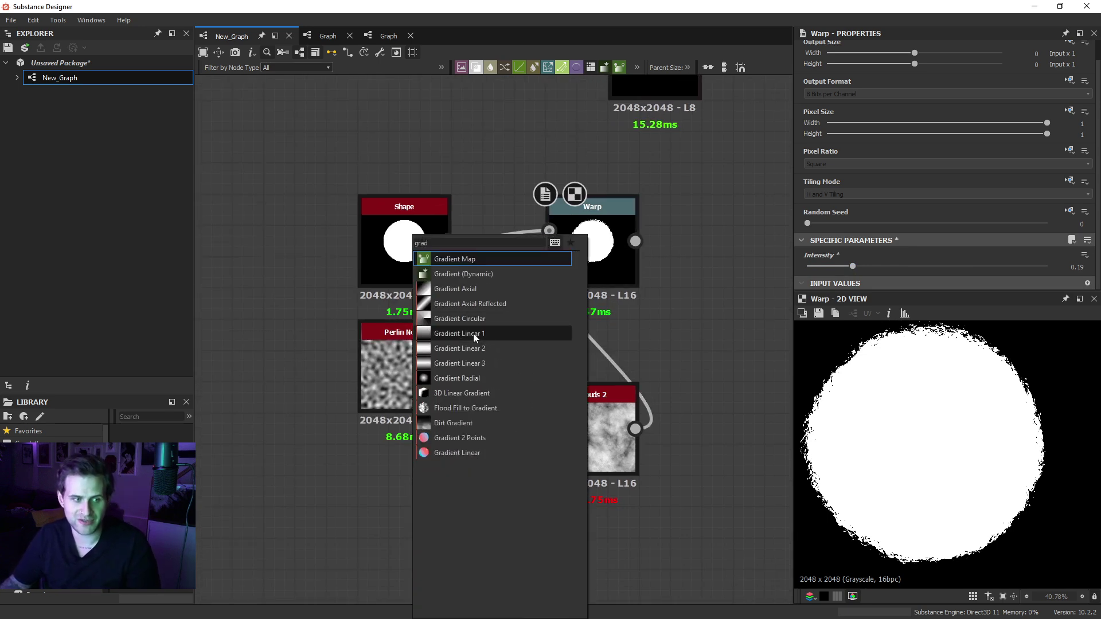
left_click(481, 332)
left_click_drag(448, 491, 576, 261)
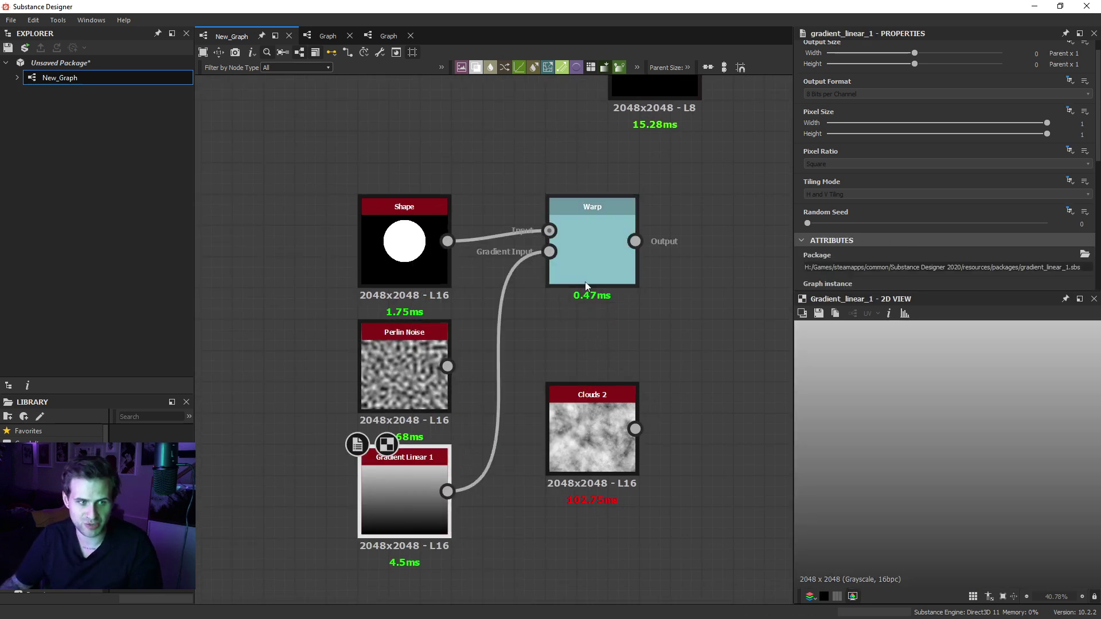
Step: Delete the Clouds 2 and Perlin Noise nodes and move Warp down between the Shape and Gradient Linear 1 rows
left_click_drag(612, 429, 602, 448)
key("Delete")
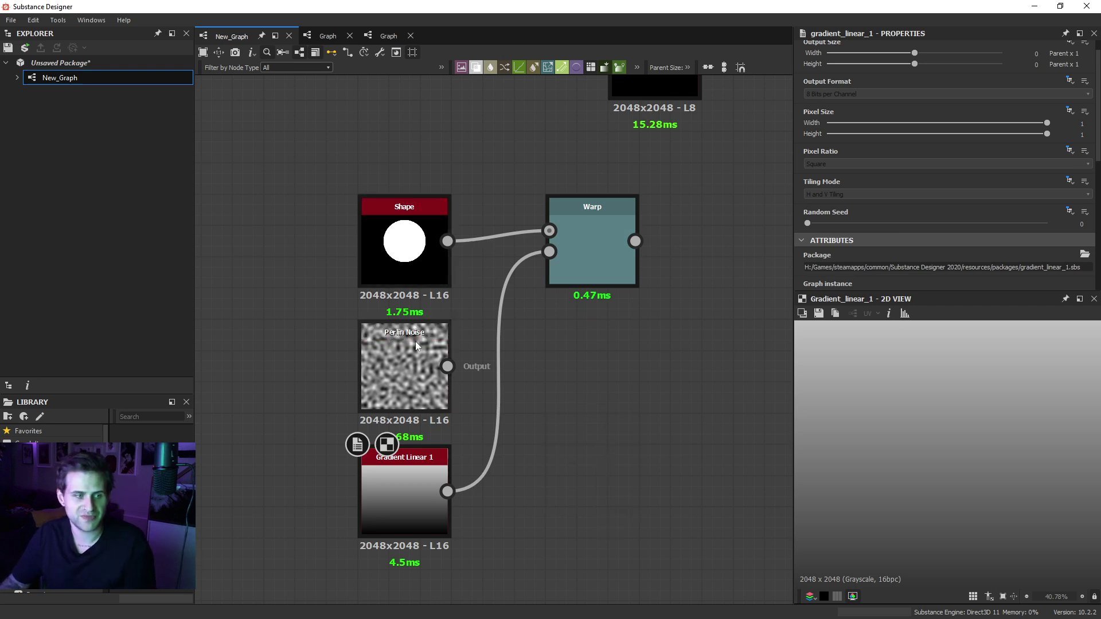
left_click_drag(415, 339, 374, 341)
key("Delete")
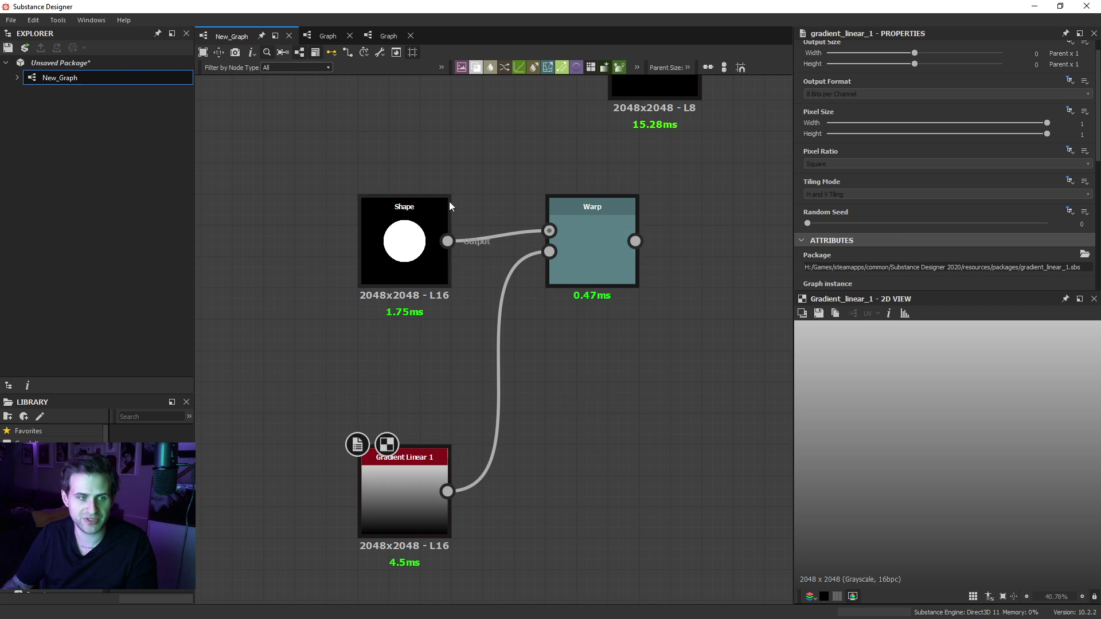
left_click_drag(585, 240, 585, 333)
Step: Set the Warp intensity to 20, sweep it through its range to compare the circle's displacement, and bring it to 0
double_click(599, 335)
left_click_drag(858, 267, 1025, 270)
key("Tab")
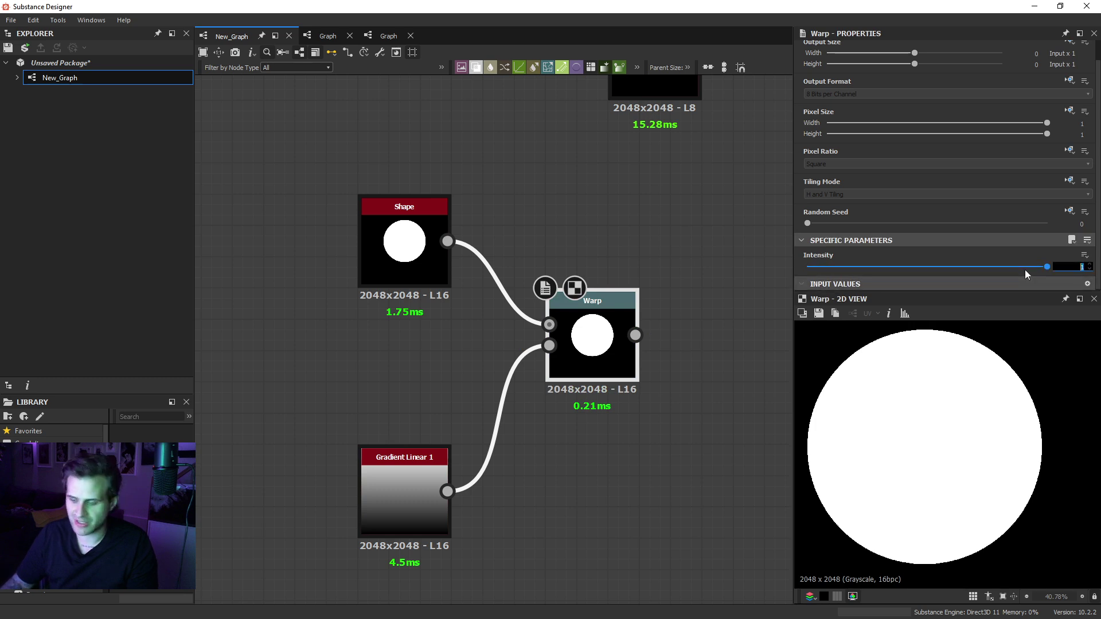
type("20")
key("Return")
scroll(1043, 392, "down", 6)
left_click_drag(921, 264, 1038, 266)
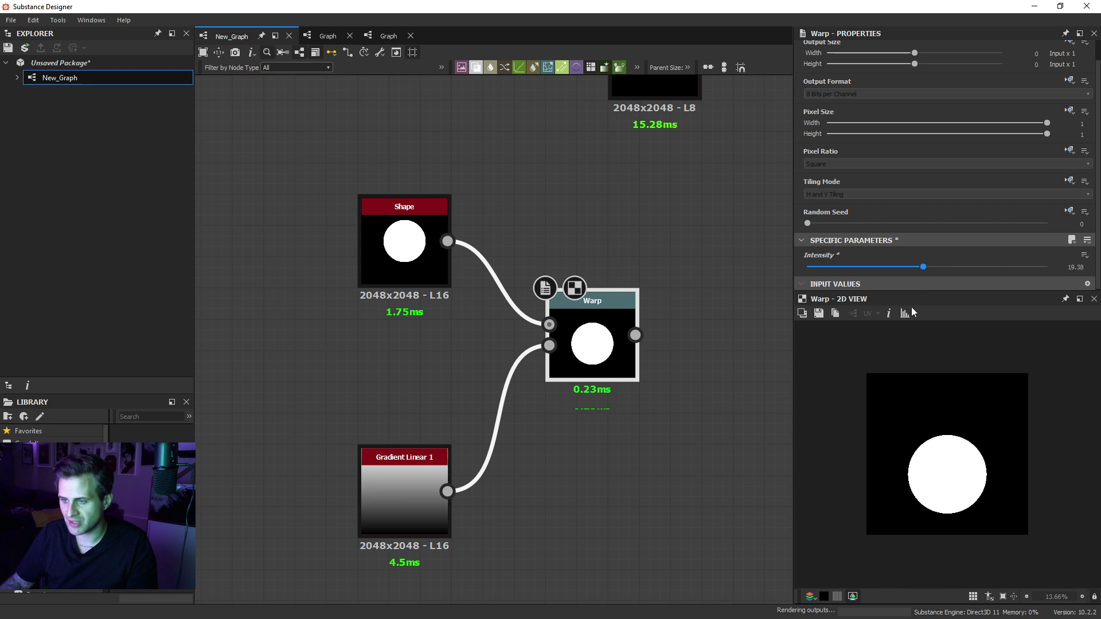
left_click_drag(1008, 349, 715, 347)
Step: Examine the Gradient Linear 1 node up close and move it up nearer to the Shape node
scroll(345, 332, "up", 5)
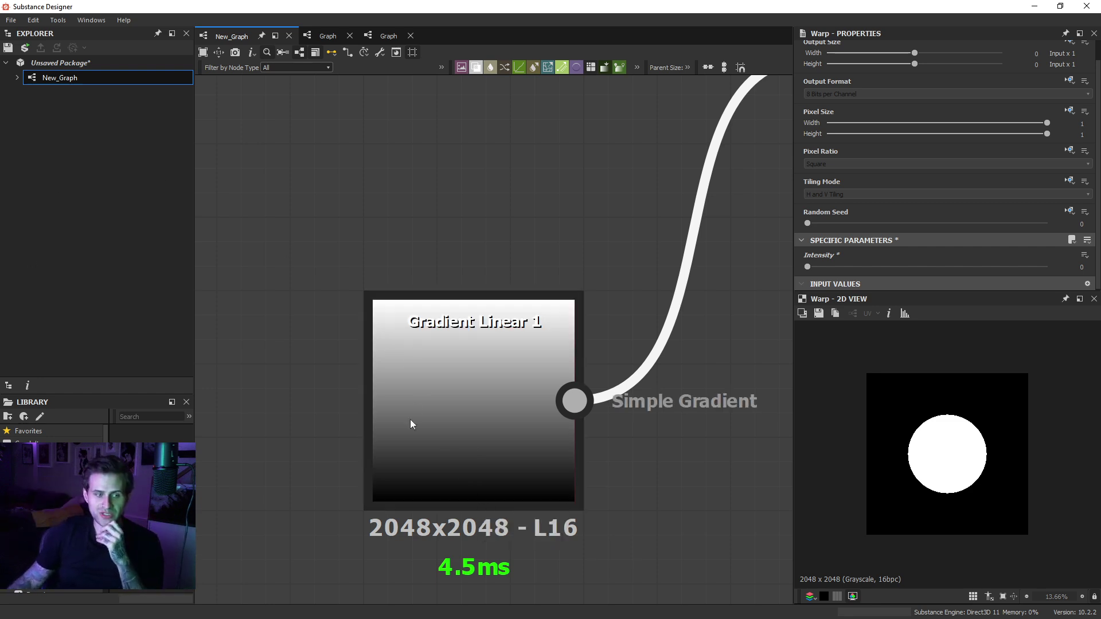
left_click_drag(465, 392, 452, 357)
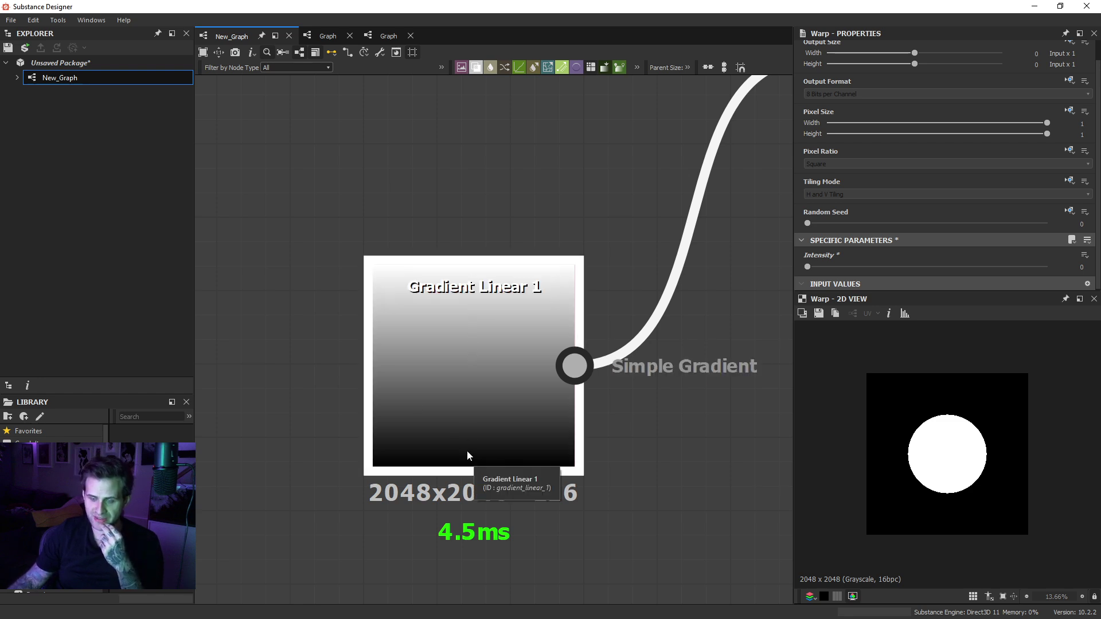
scroll(439, 333, "down", 3)
left_click_drag(440, 333, 411, 275)
Step: Add a Perlin Noise node below Gradient Linear 1, set its scale to 3 and enlarge its 2D preview
left_click(435, 415)
key("space")
type("per")
left_click(483, 278)
scroll(477, 331, "up", 2)
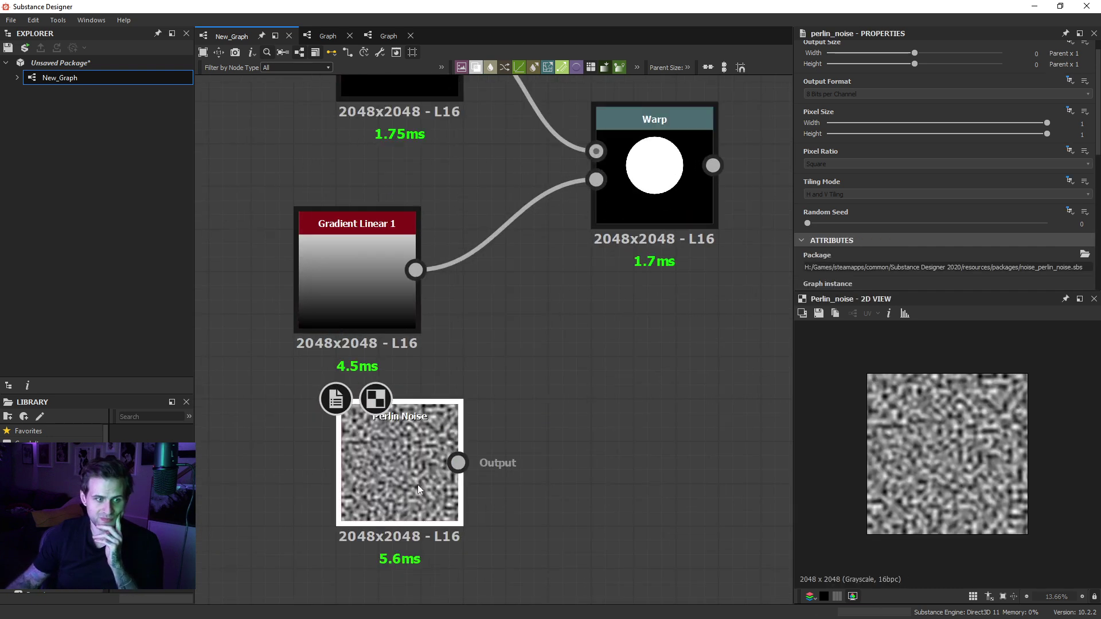
left_click_drag(875, 281, 815, 280)
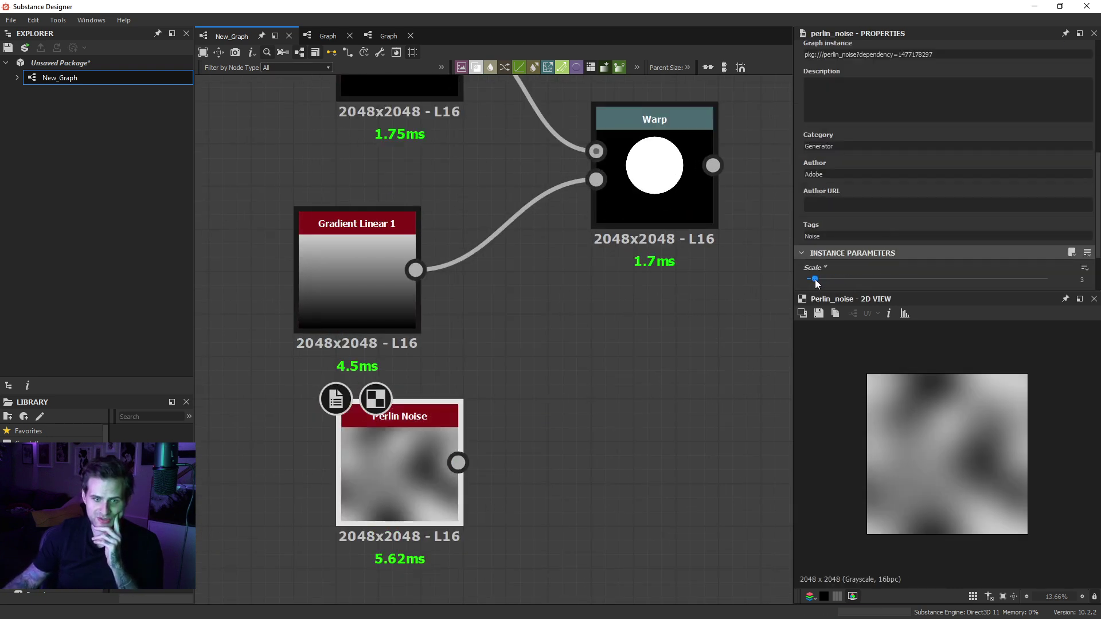
scroll(941, 428, "up", 3)
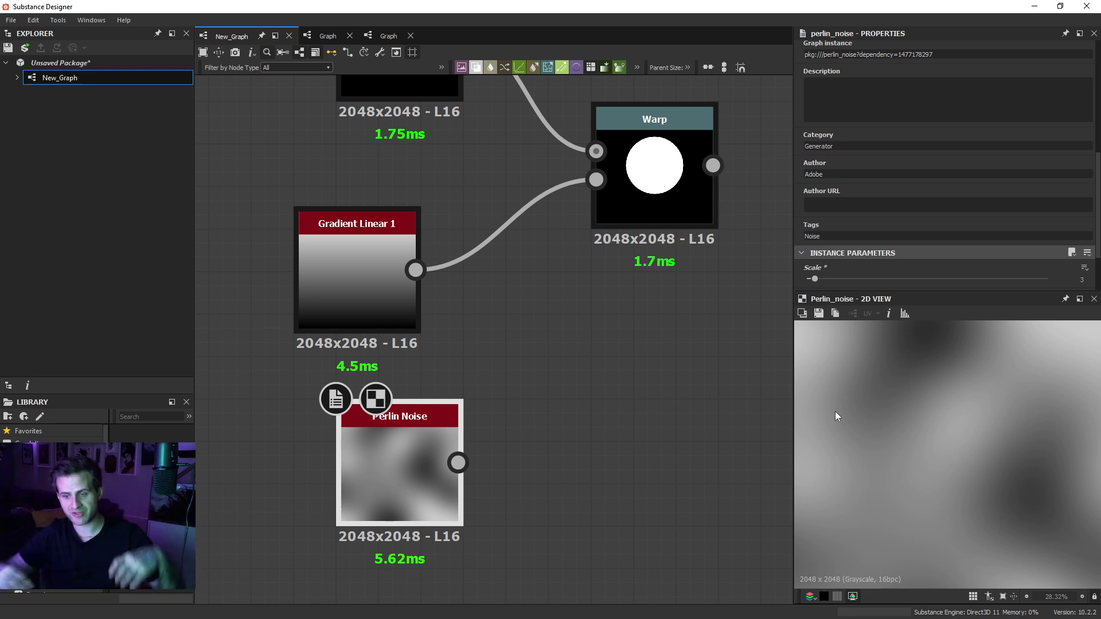
Step: Connect Perlin Noise to the Warp's Gradient Input, set the Warp intensity to 20, then sweep it and leave it at 16.99
left_click_drag(457, 463, 635, 201)
double_click(680, 177)
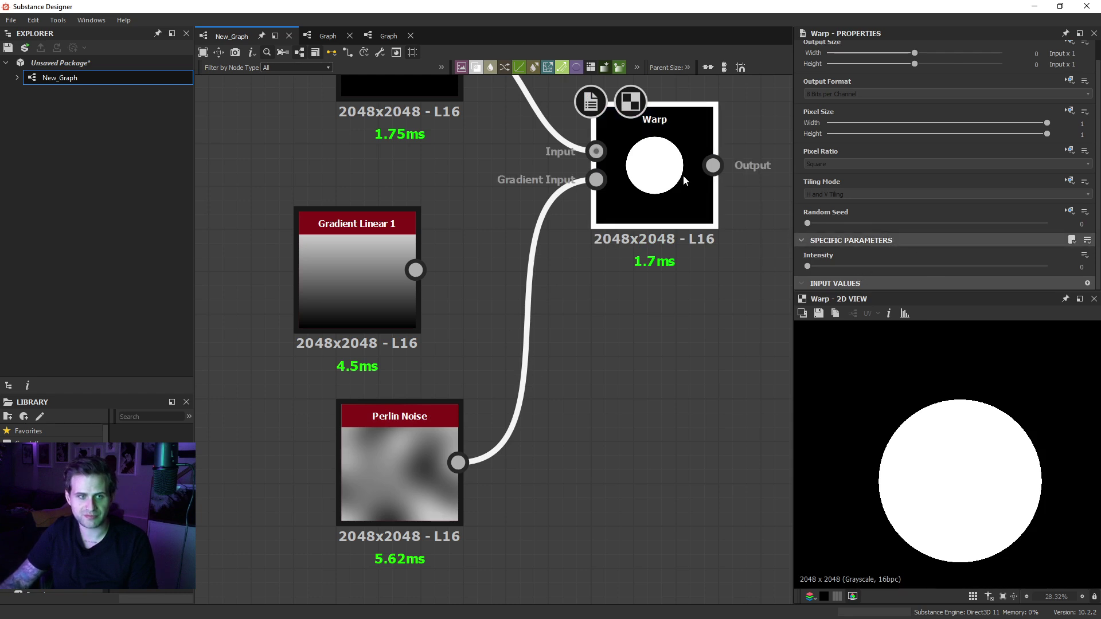
left_click_drag(854, 267, 1048, 267)
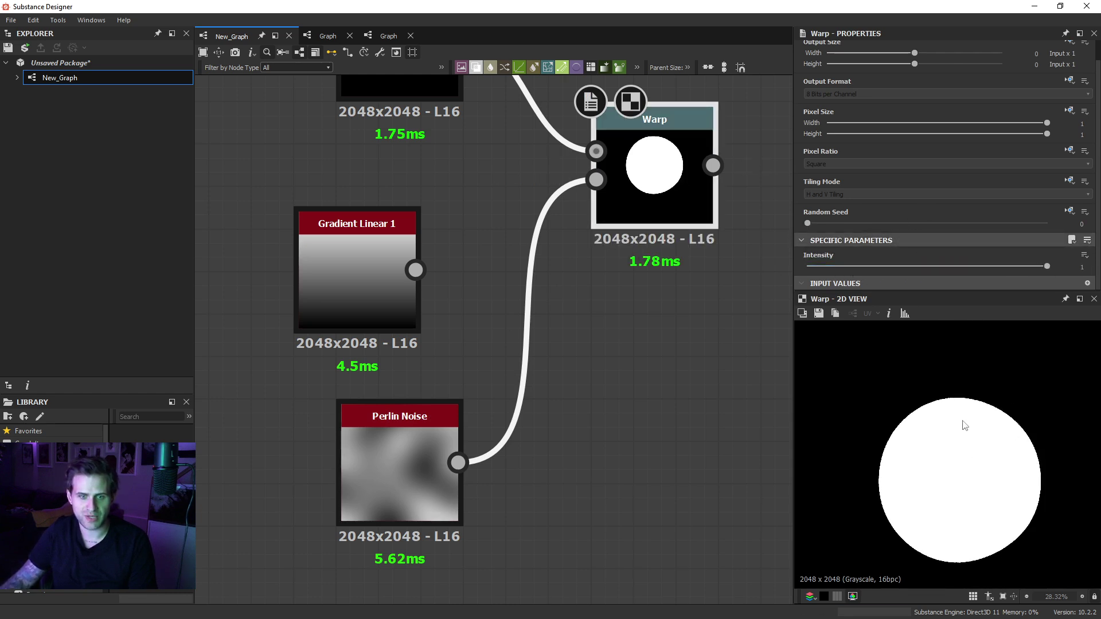
type("20")
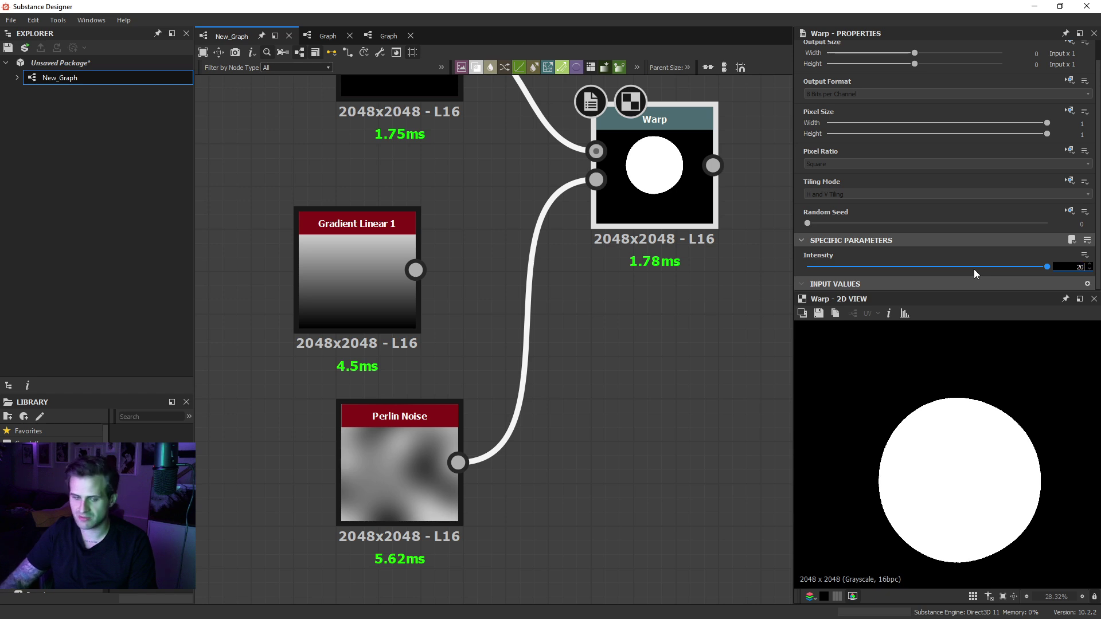
key("Return")
left_click(926, 268)
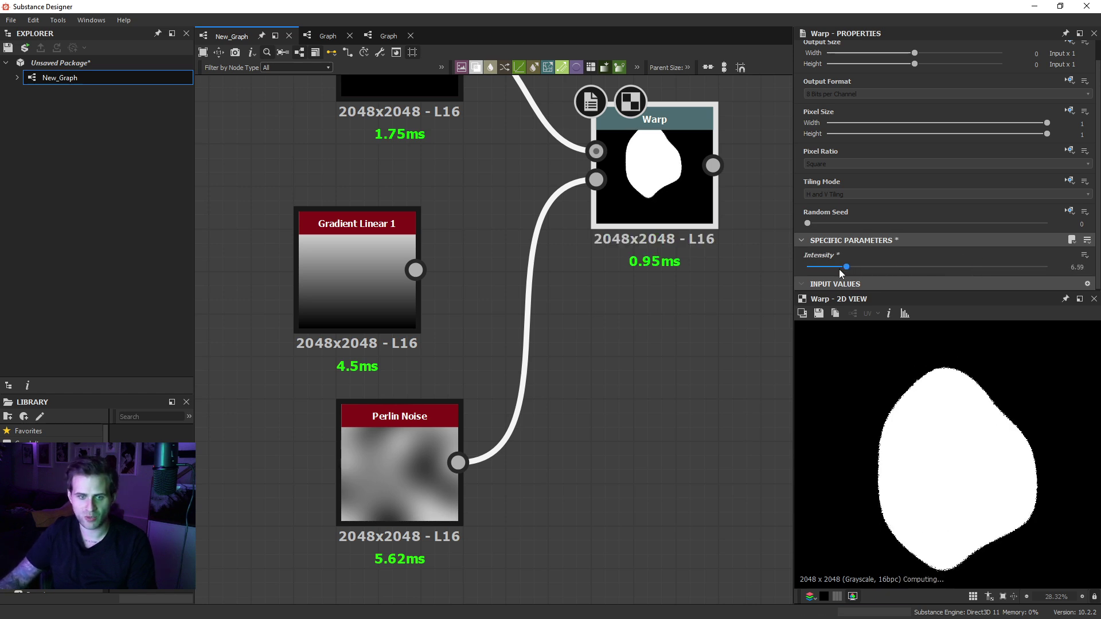
left_click_drag(921, 270, 910, 269)
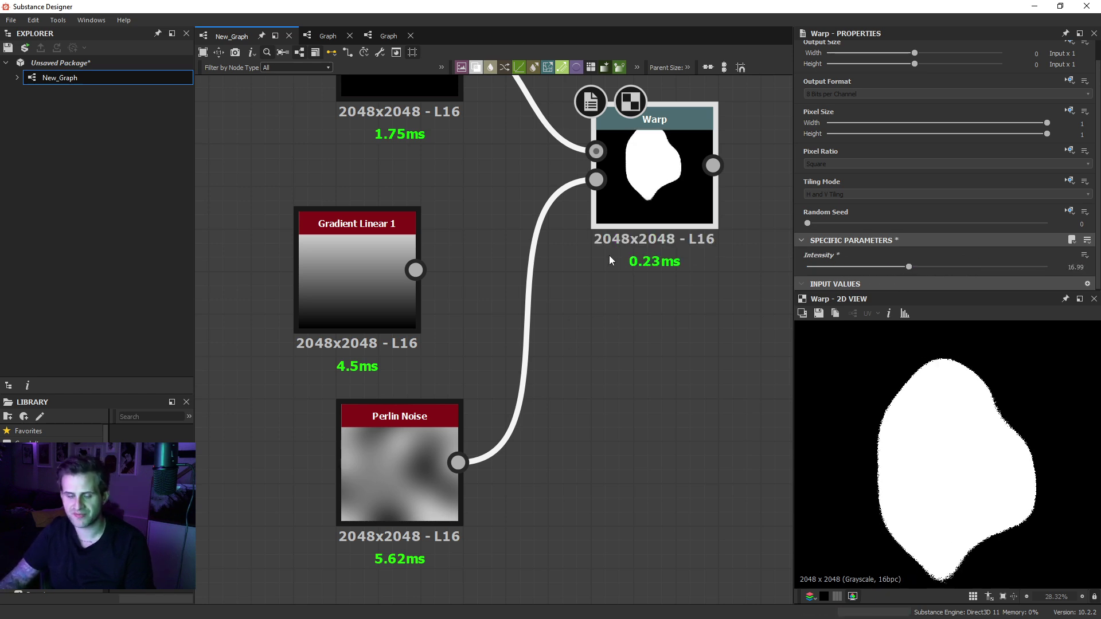
Step: Delete the Gradient Linear 1, Perlin Noise and Warp nodes, keeping the Shape node
scroll(592, 290, "down", 2)
middle_click_drag(661, 170, 636, 246)
left_click_drag(634, 246, 601, 246)
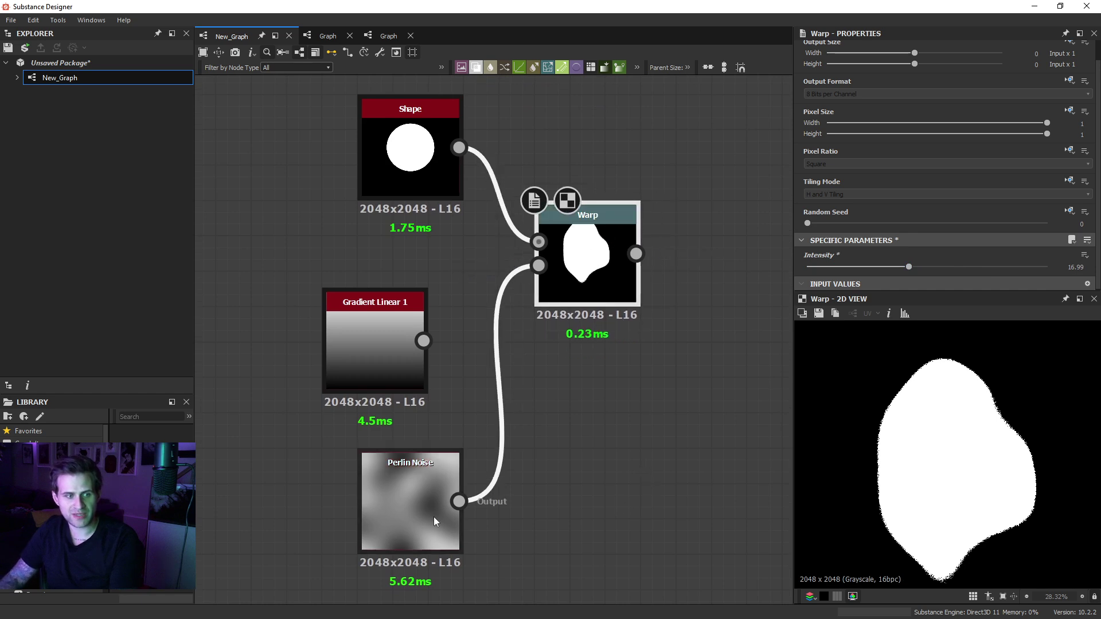
left_click_drag(394, 371, 388, 345)
key("Delete")
left_click_drag(459, 502, 449, 416)
key("Escape")
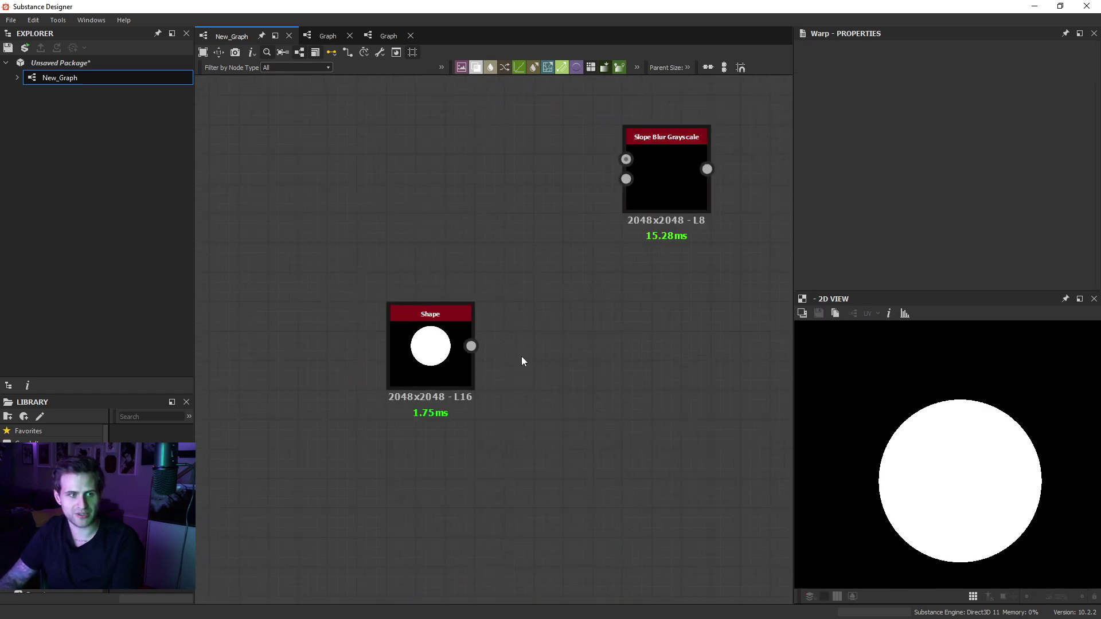
Step: Move the Slope Blur Grayscale node beside the Shape node and connect Shape to its Grayscale input
scroll(521, 385, "down", 2)
left_click_drag(625, 237, 605, 338)
scroll(591, 345, "up", 5)
left_click_drag(549, 312, 353, 356)
left_click_drag(354, 356, 331, 379)
left_click_drag(611, 292, 561, 370)
scroll(938, 247, "down", 3)
scroll(957, 235, "down", 3)
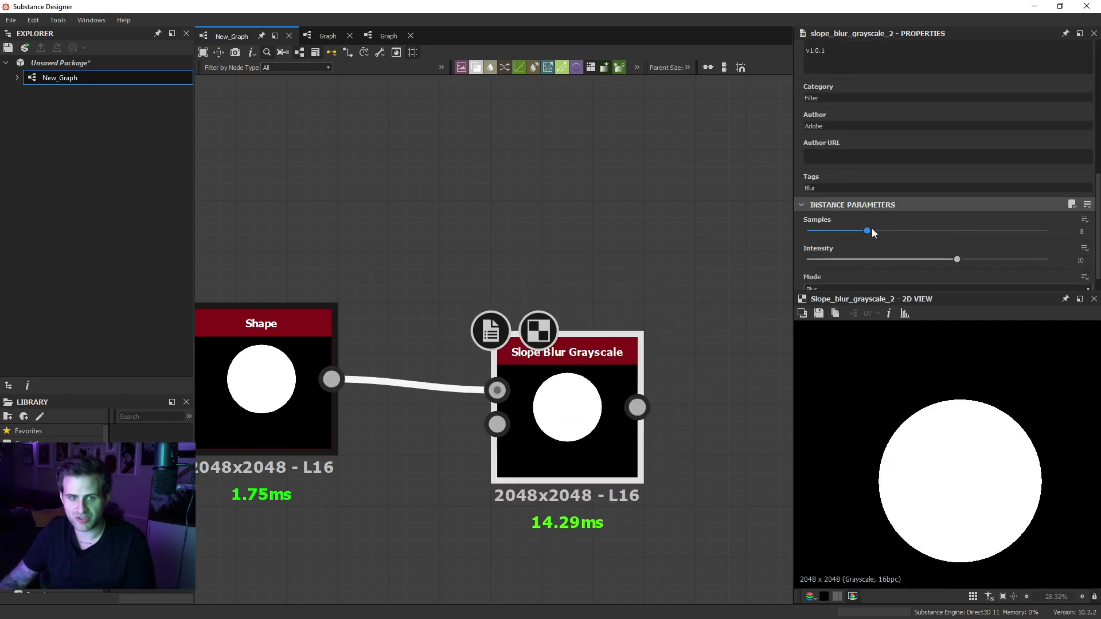
middle_click_drag(410, 318, 450, 211)
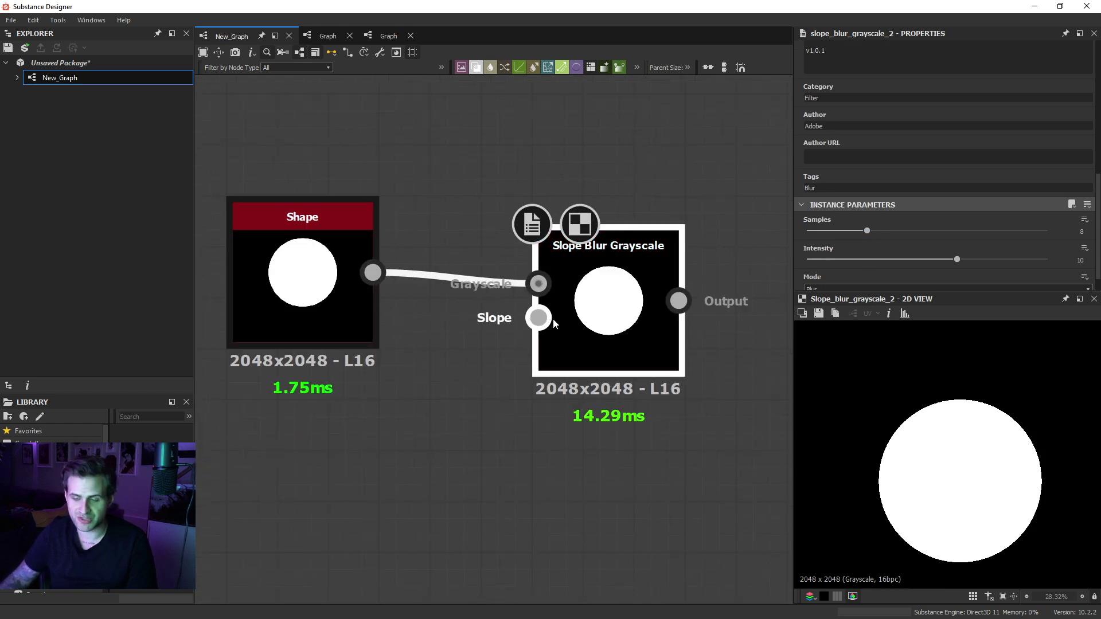
middle_click_drag(565, 307, 578, 297)
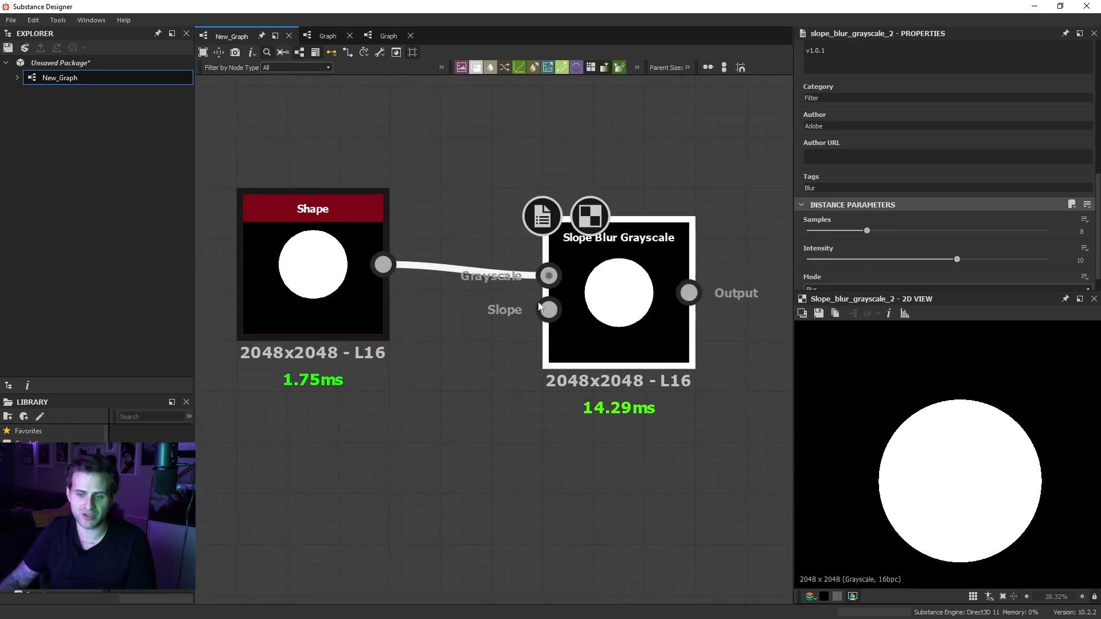
Step: Add a Gradient Linear 1 node below Shape and connect it to the Slope input of Slope Blur Grayscale
middle_click_drag(368, 462, 436, 398)
key("space")
type("grad")
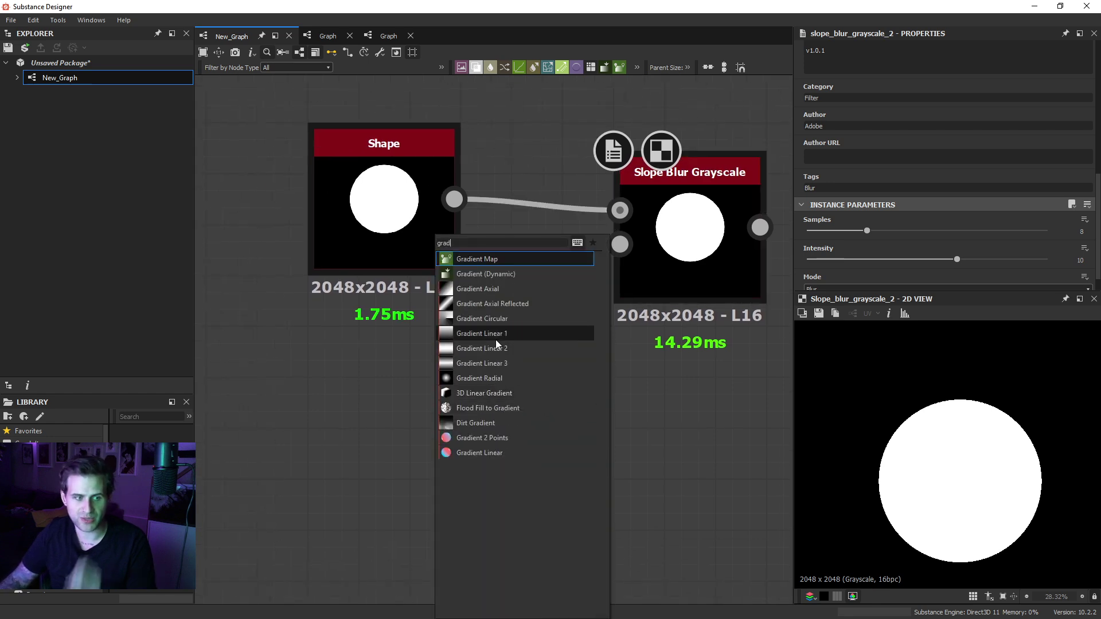
left_click(495, 337)
left_click_drag(442, 412, 395, 421)
left_click_drag(454, 403, 659, 271)
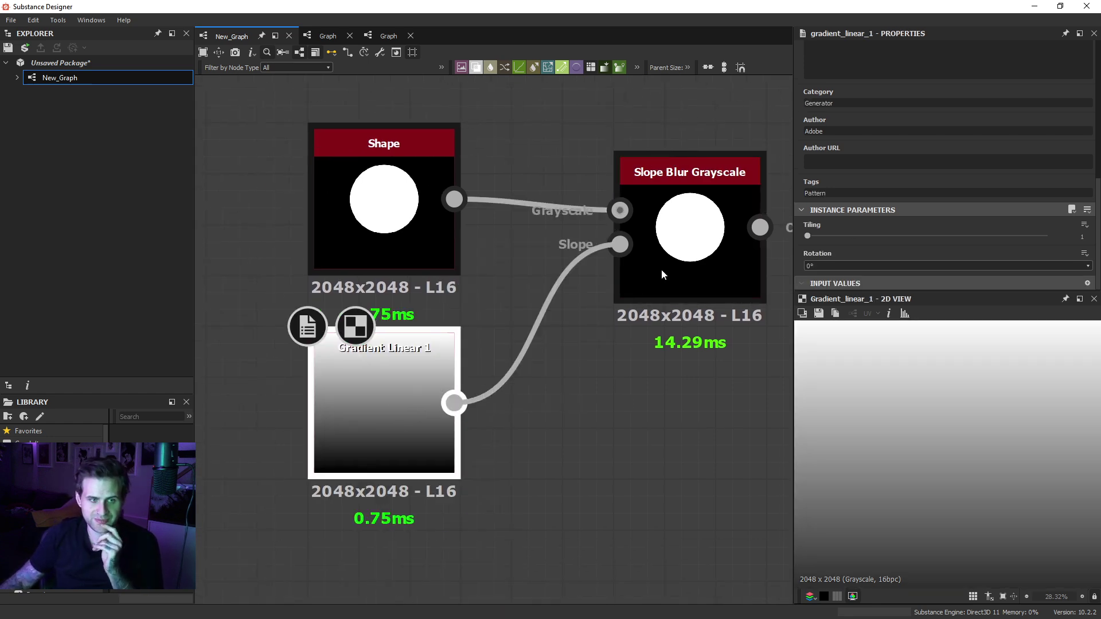
Step: Set the Slope Blur Grayscale samples to 32 and raise its intensity to 35.89
left_click(661, 271)
left_click_drag(868, 236, 1050, 242)
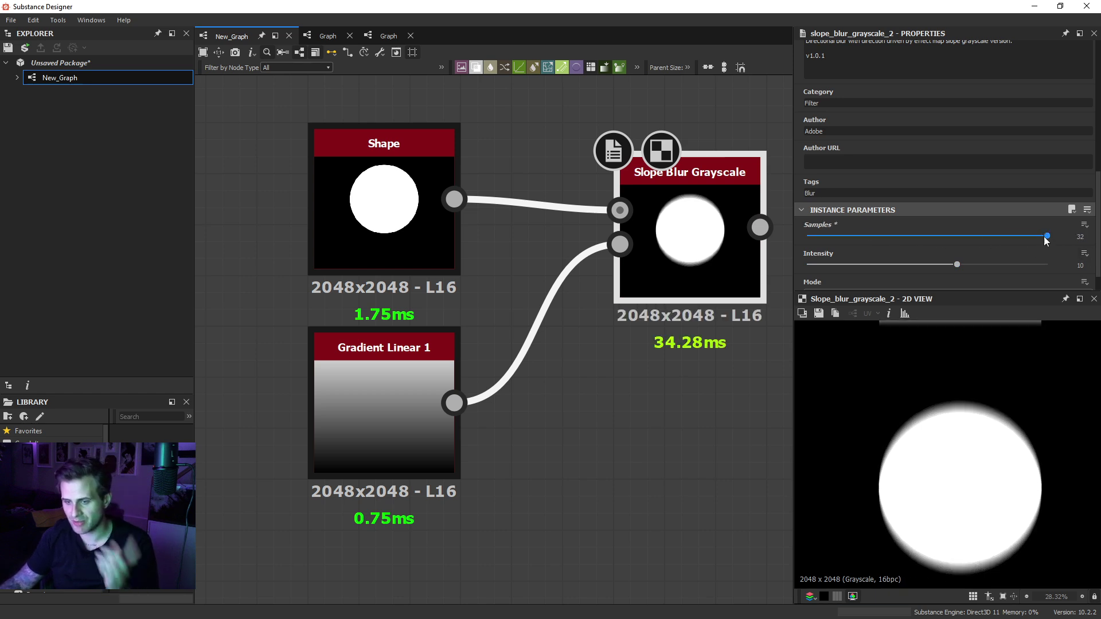
scroll(955, 225, "down", 1)
left_click_drag(956, 236, 1063, 318)
key("f")
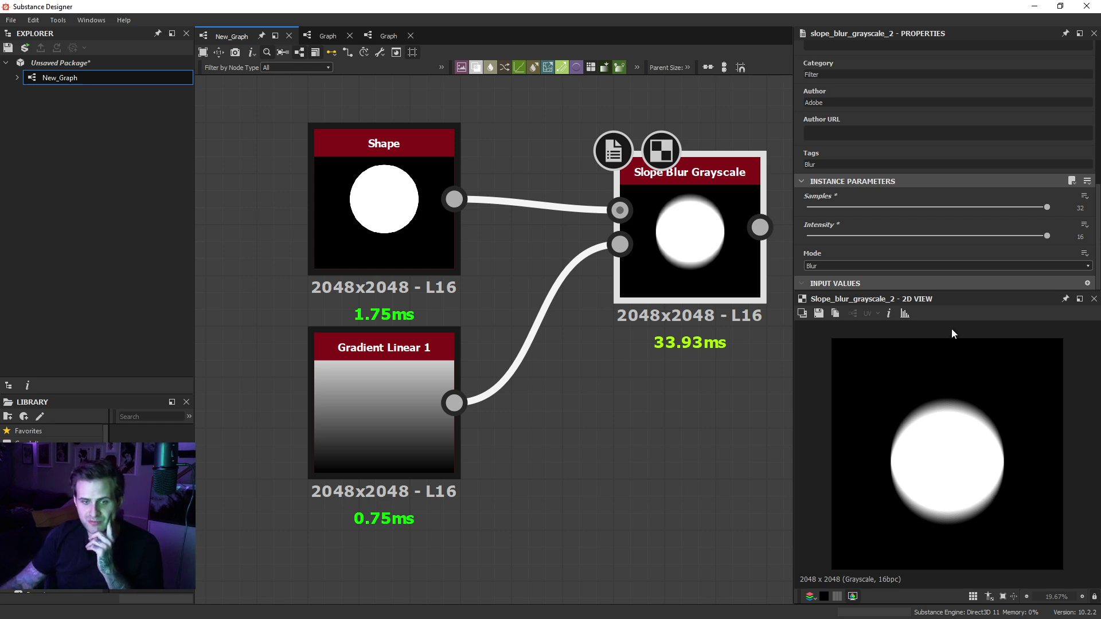
left_click_drag(911, 236, 942, 235)
Step: Insert a Transformation 2D node between Gradient Linear 1 and the Slope input of Slope Blur Grayscale
middle_click_drag(578, 457, 573, 415)
left_click(576, 414)
key("space")
type("tr")
left_click(567, 296)
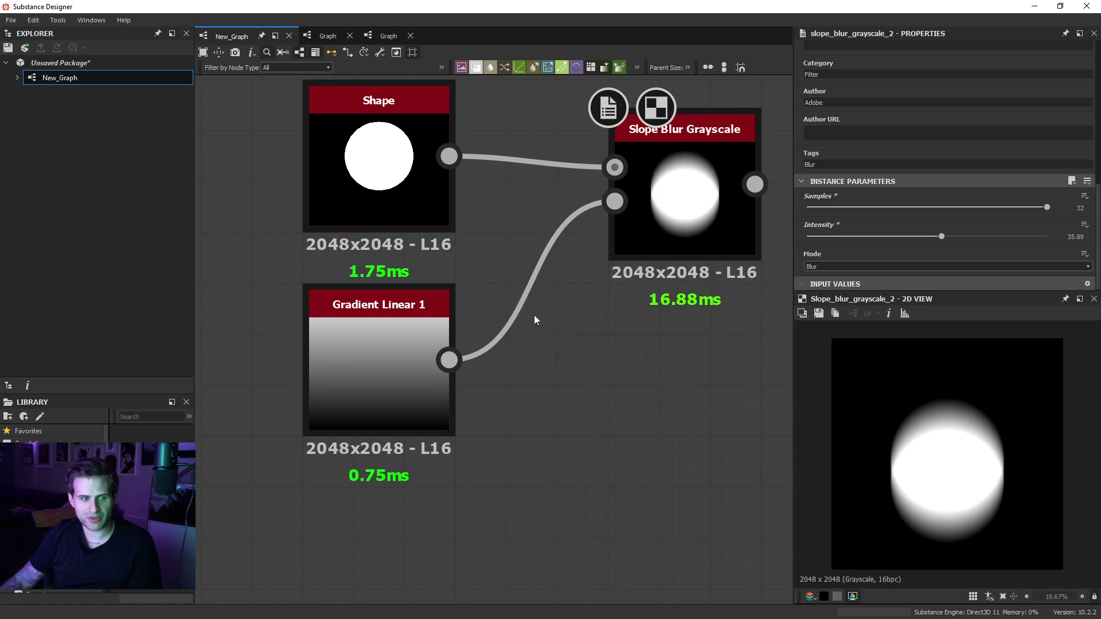
left_click_drag(449, 360, 512, 411)
middle_click_drag(619, 372, 573, 436)
left_click_drag(656, 292, 708, 290)
left_click_drag(607, 474, 619, 260)
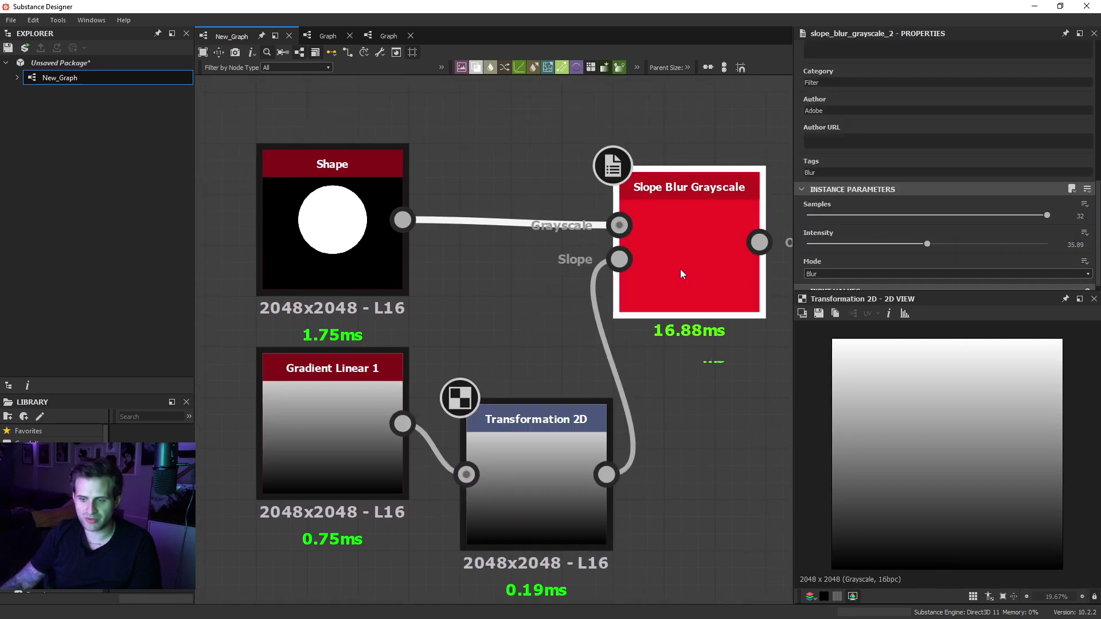
Step: Preview Slope Blur Grayscale in 2D while rotating the Transformation 2D so the gradient runs diagonally
double_click(681, 275)
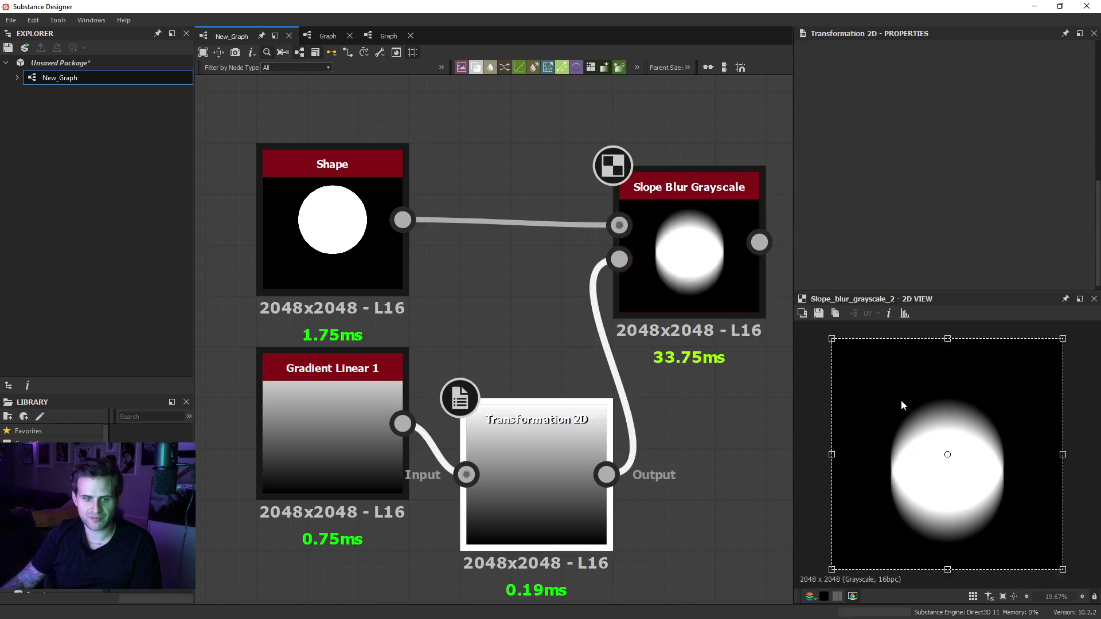
left_click_drag(1071, 330, 1096, 439)
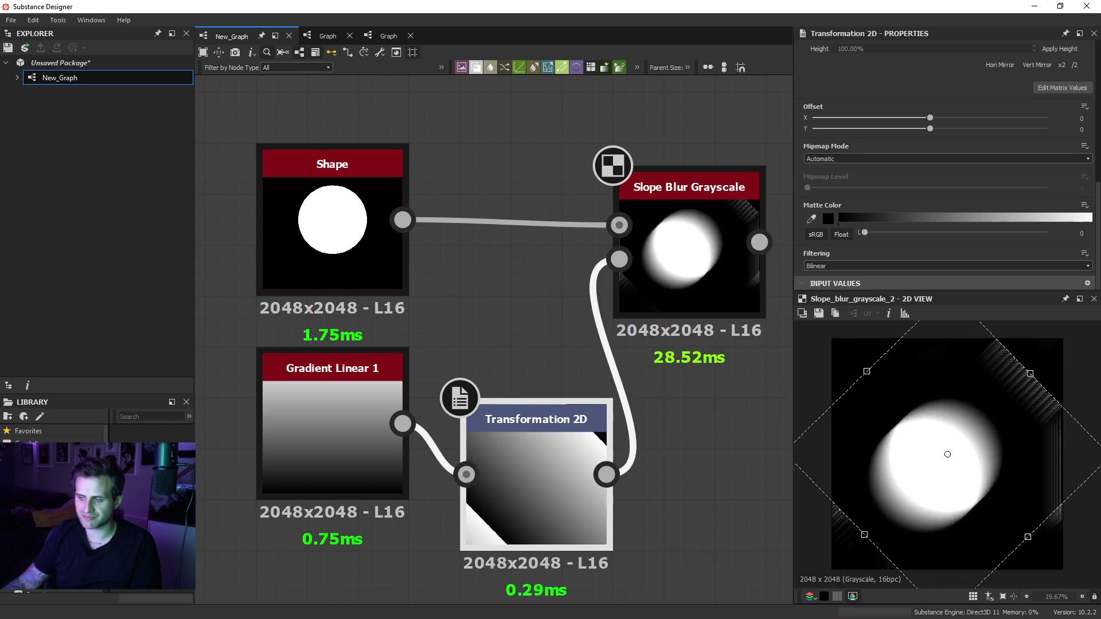
scroll(996, 438, "up", 5)
scroll(1032, 484, "down", 3)
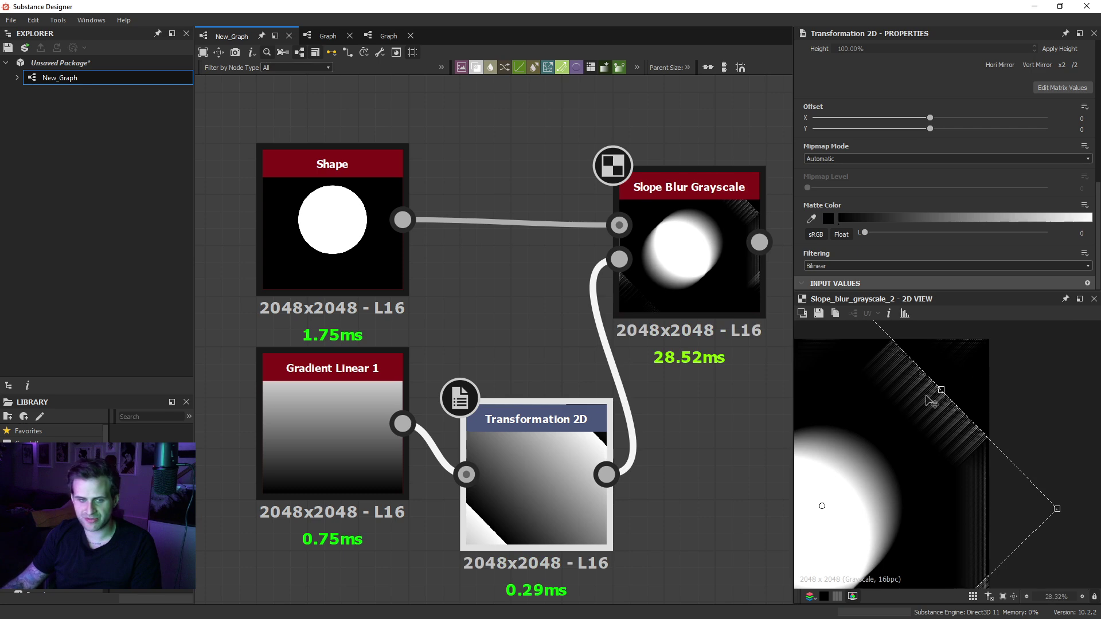
Step: Set the Tiling Mode of Slope Blur Grayscale to No Tiling and inspect the blurred circle in the 2D view
left_click(731, 315)
scroll(1060, 84, "down", 3)
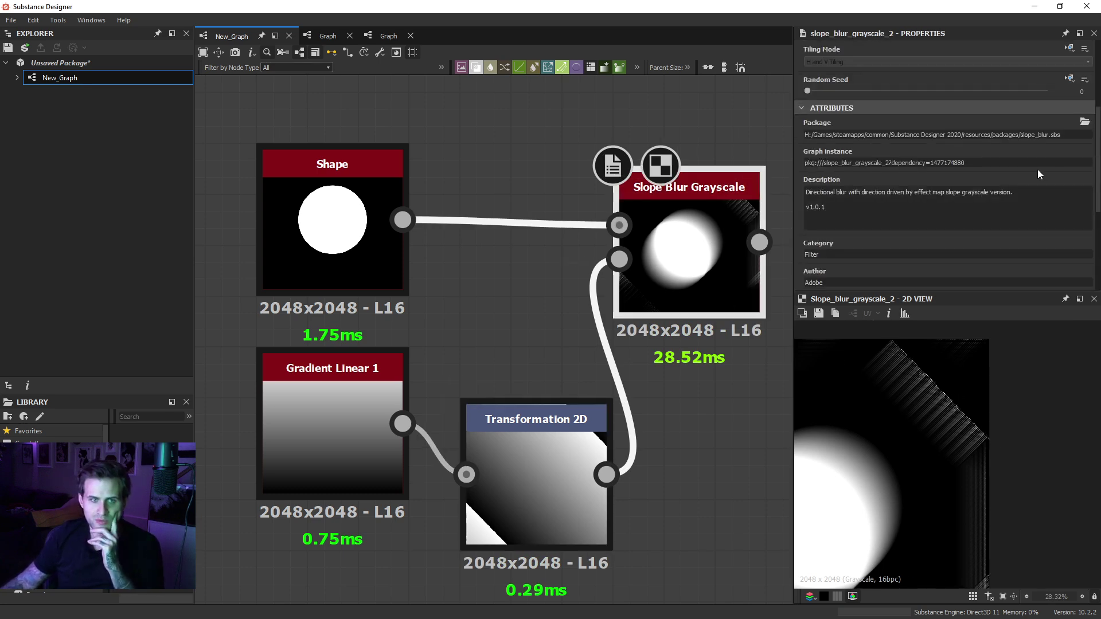
left_click(844, 132)
left_click(826, 141)
scroll(894, 449, "down", 2)
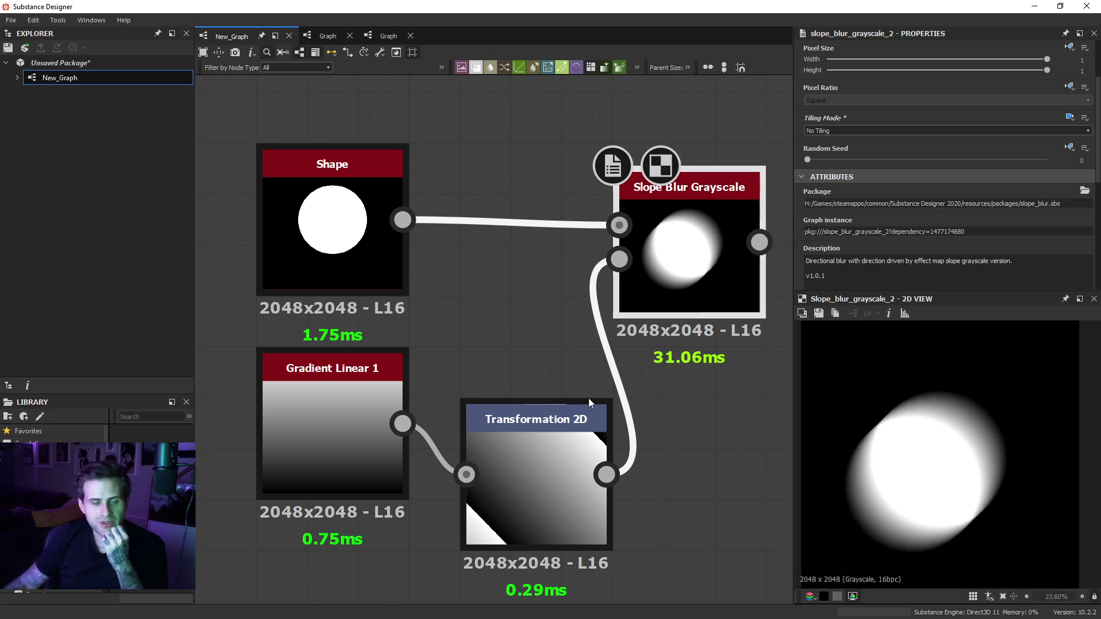
scroll(952, 461, "down", 2)
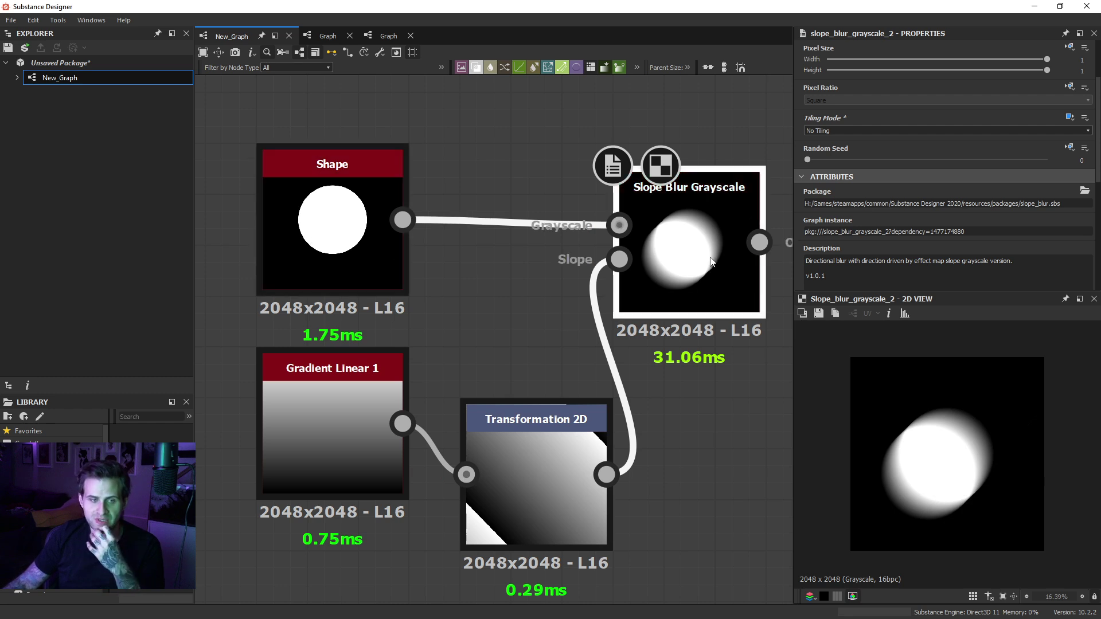
scroll(975, 439, "up", 3)
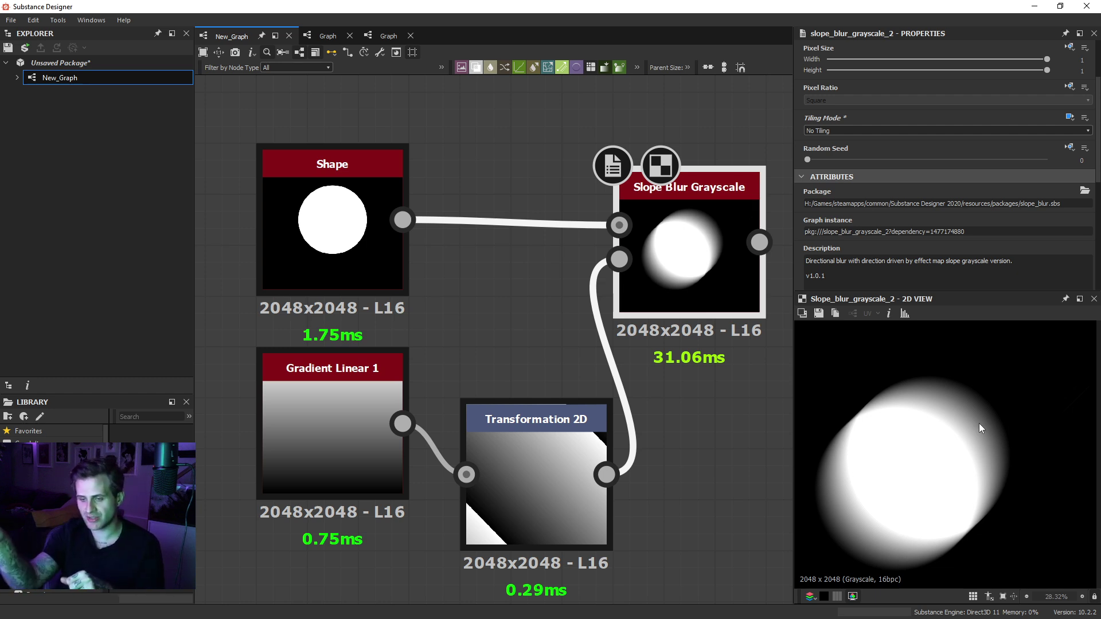
Step: Reduce the Slope Blur Grayscale samples to 5 and enlarge the 2D preview to inspect the stepped circle copies
scroll(958, 215, "down", 5)
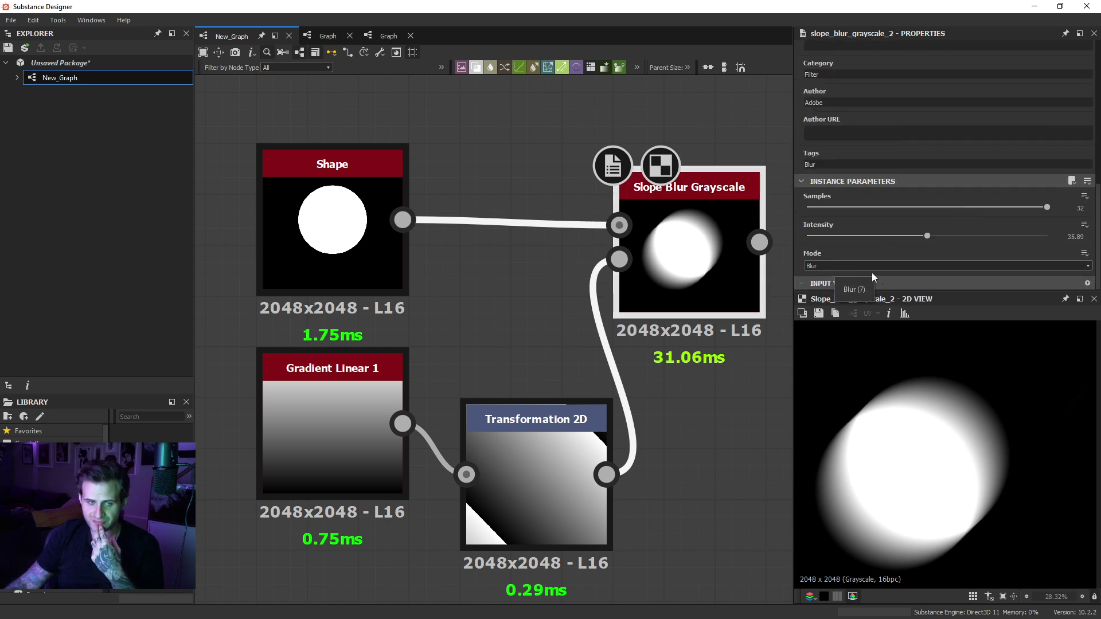
right_click(705, 210)
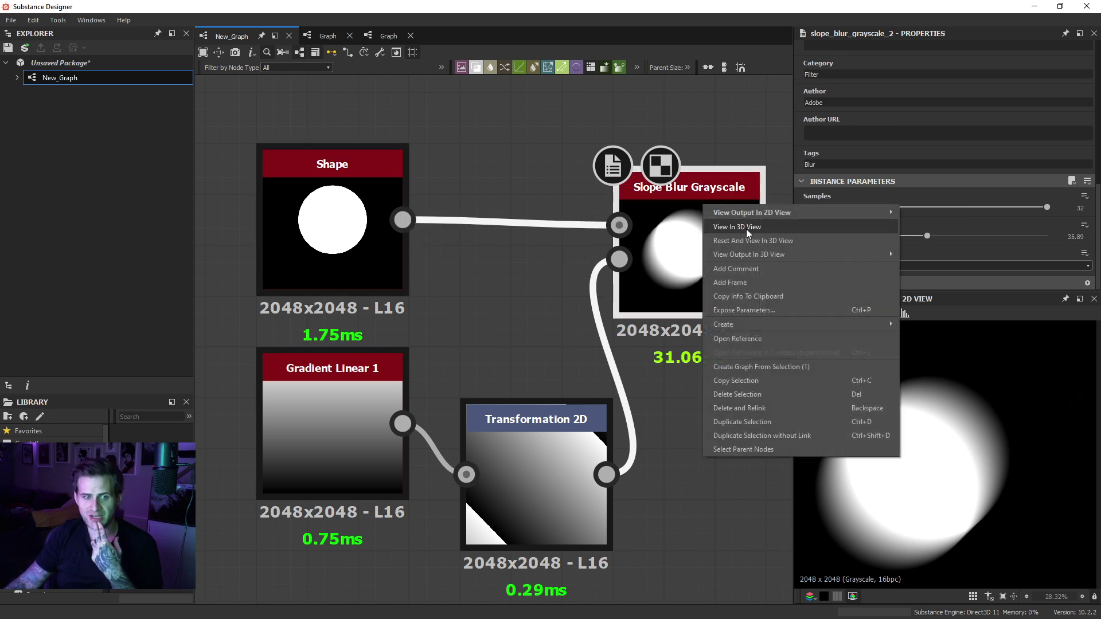
key("Escape")
left_click_drag(1042, 209, 846, 216)
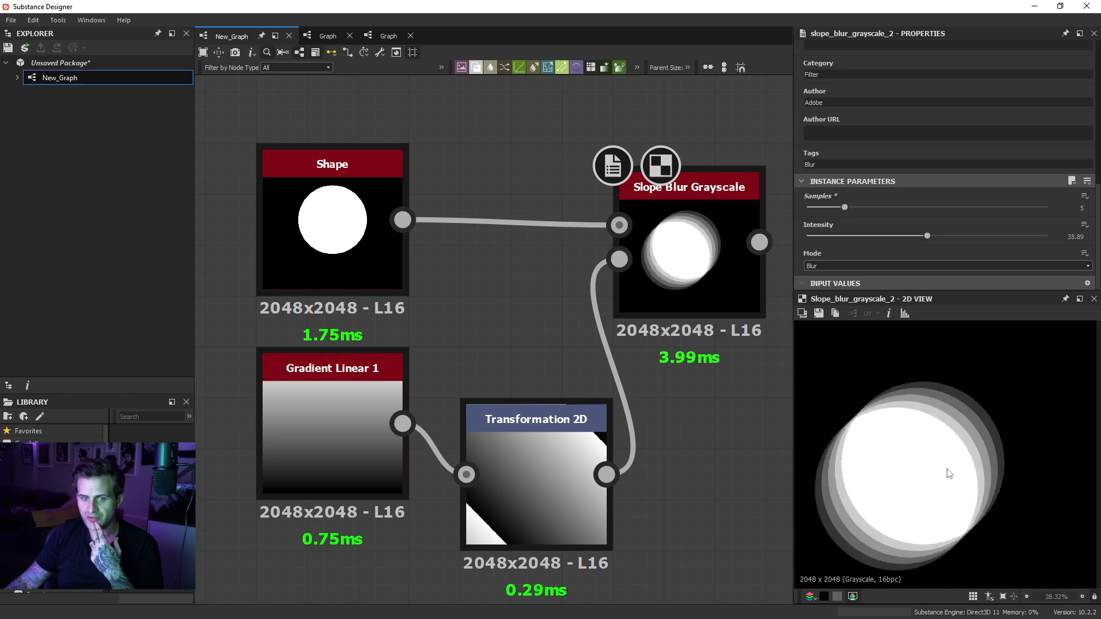
scroll(950, 478, "up", 2)
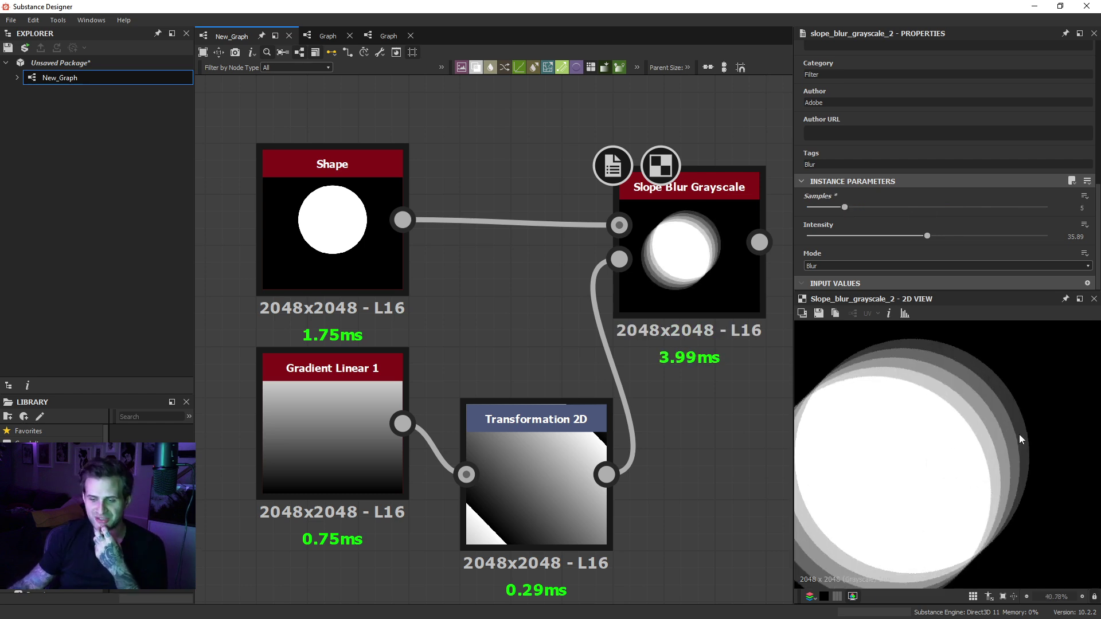
Step: Open the reference of the Slope Blur Grayscale node, load its package and open the slope_blur_grayscale graph
right_click(671, 202)
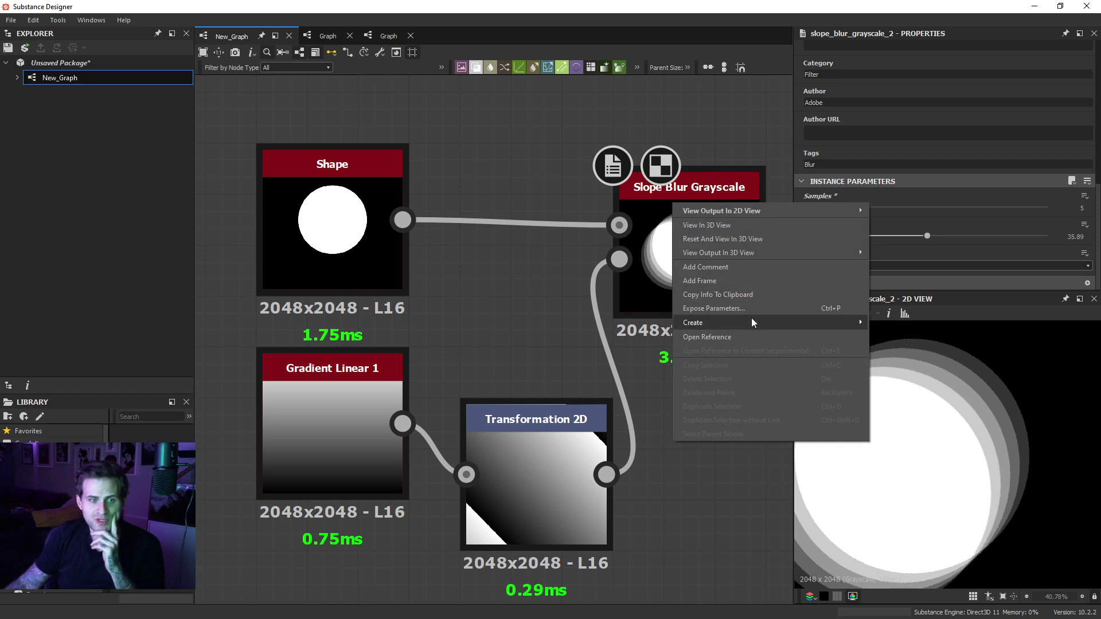
left_click(741, 339)
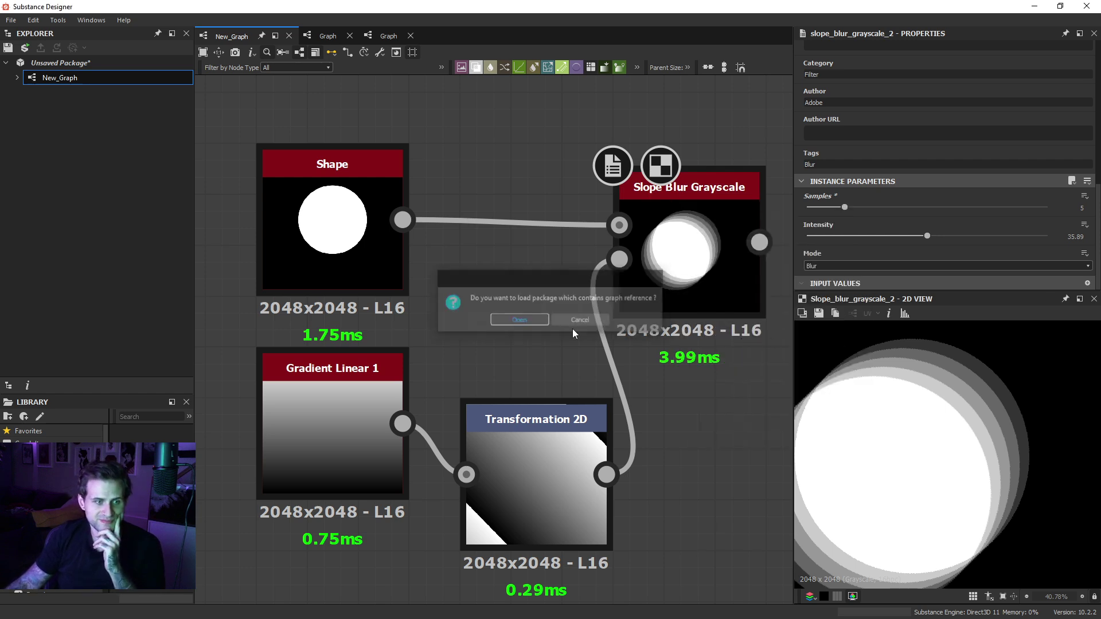
left_click(526, 318)
middle_click_drag(519, 278, 569, 290)
left_click(5, 93)
left_click(103, 124)
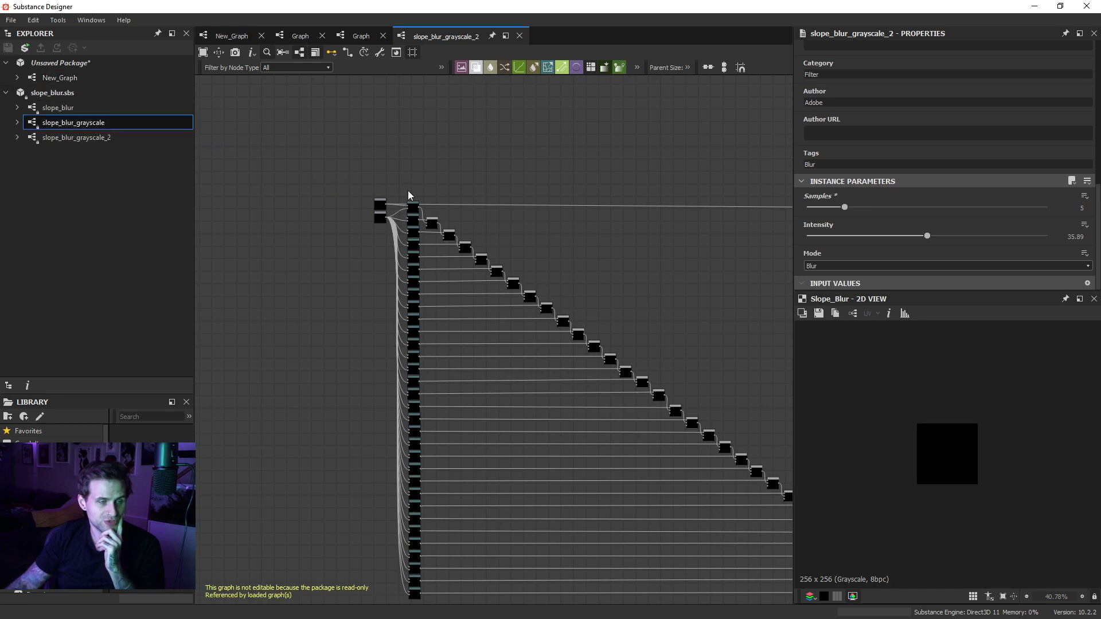
Step: Open the Intensity function of the first Warp node in the slope_blur_grayscale graph for examination
scroll(415, 214, "up", 3)
middle_click_drag(479, 237, 860, 363)
scroll(432, 228, "up", 3)
scroll(442, 223, "up", 4)
middle_click_drag(487, 201, 430, 215)
left_click(634, 238)
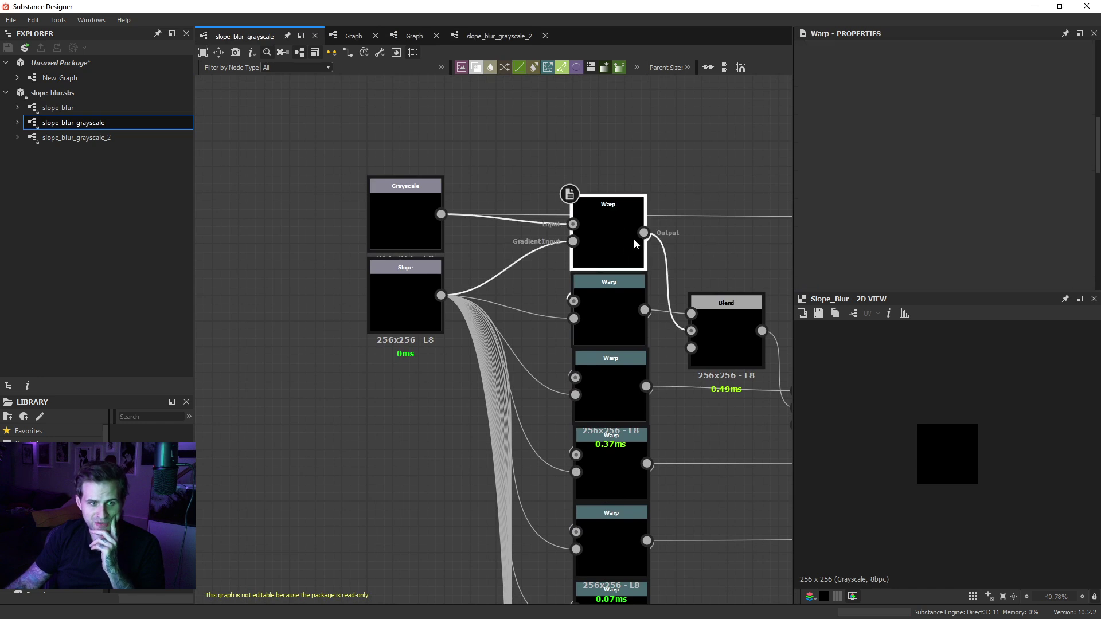
left_click(1070, 268)
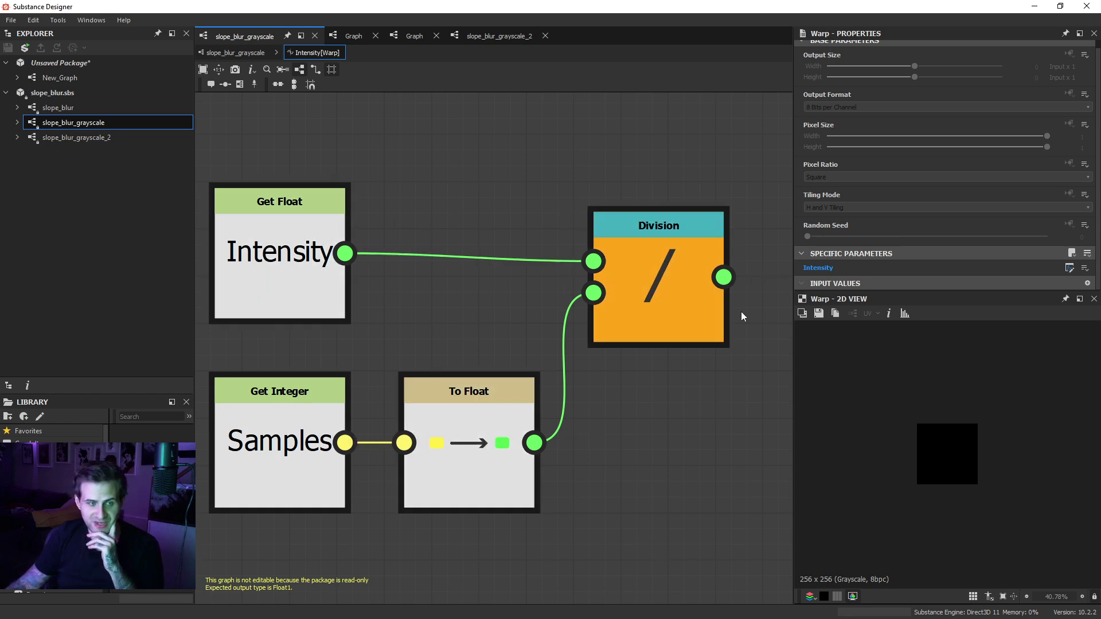
Step: Return to the slope_blur_grayscale graph and open the first Blend node's Opacity function
left_click(235, 52)
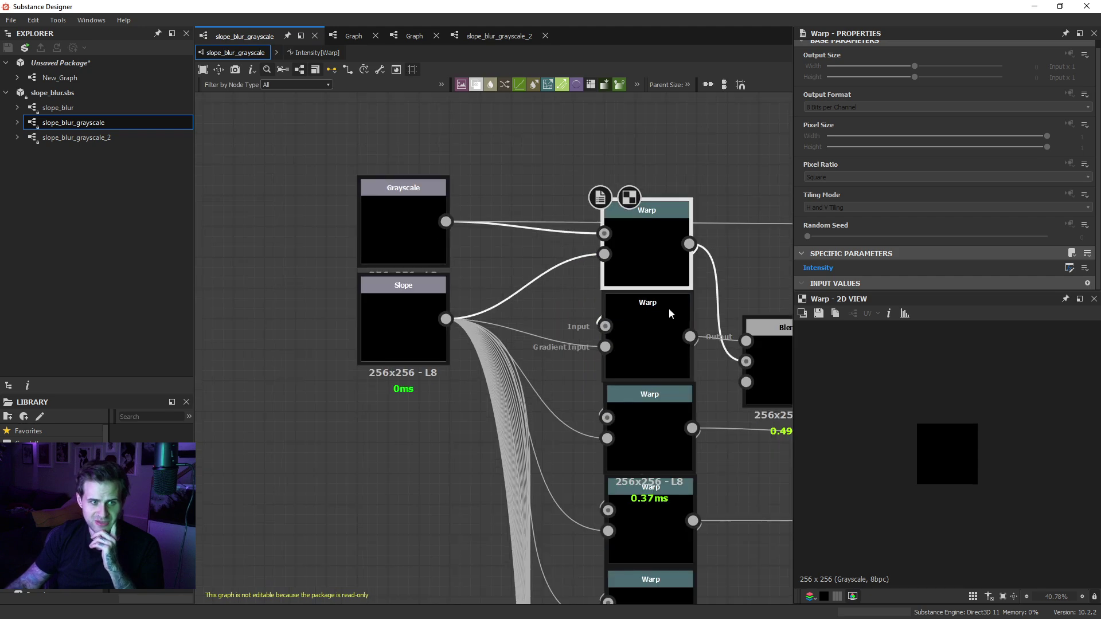
left_click(694, 342)
scroll(943, 245, "down", 1)
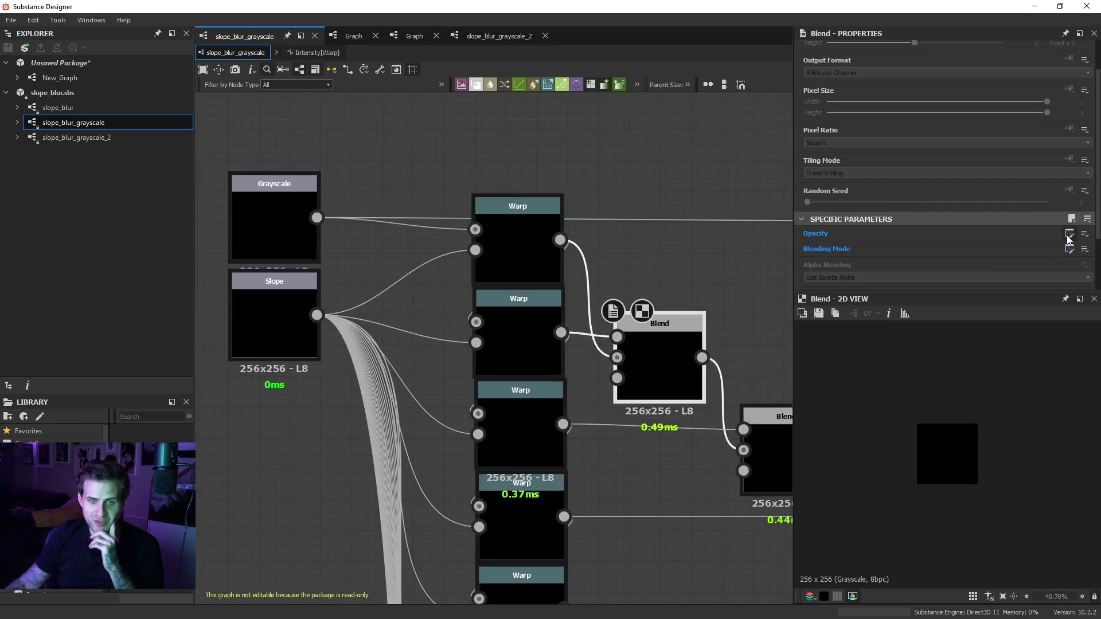
left_click(1070, 234)
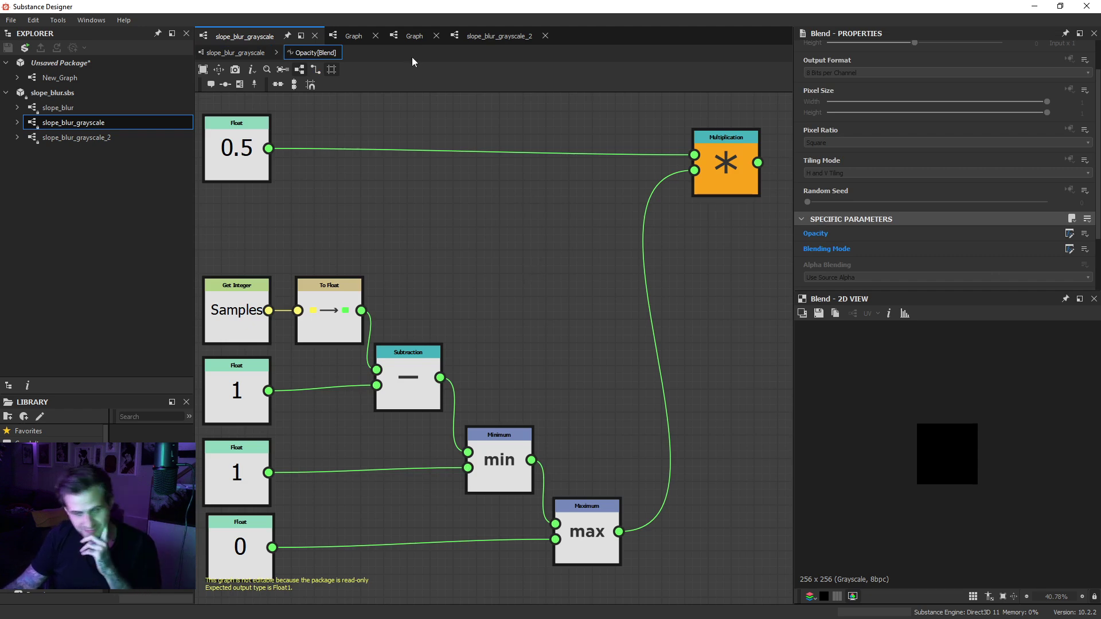
Step: Return to the slope_blur_grayscale graph and examine its stack of Warp nodes and the diagonal chain of Blend nodes
left_click(235, 53)
scroll(520, 233, "down", 1)
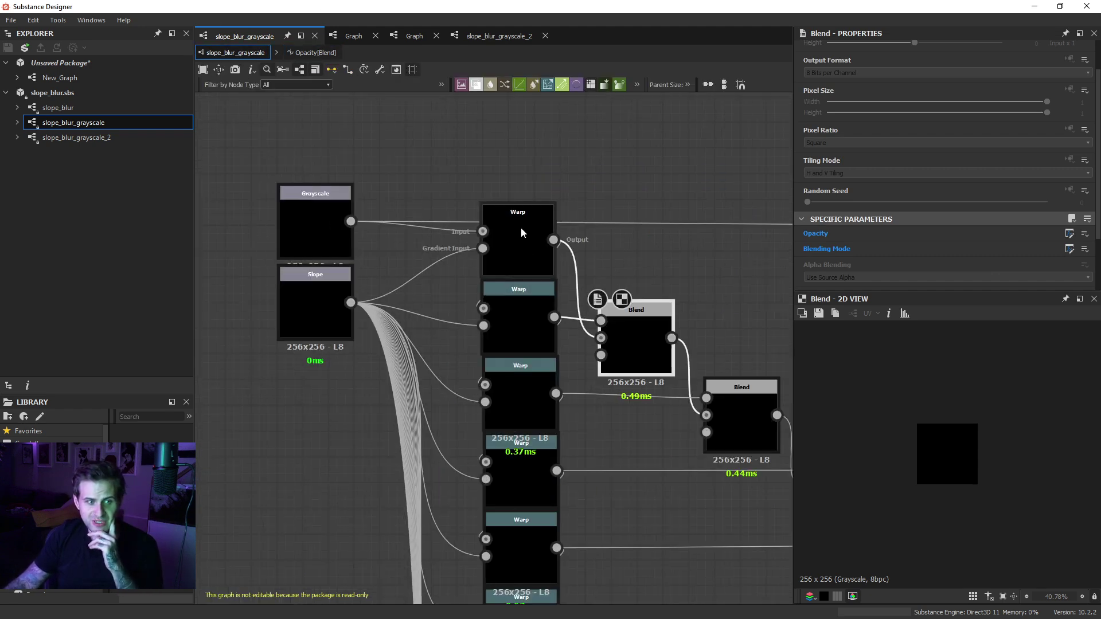
scroll(513, 231, "down", 1)
scroll(515, 259, "down", 4)
middle_click_drag(528, 393, 466, 186)
scroll(509, 270, "down", 4)
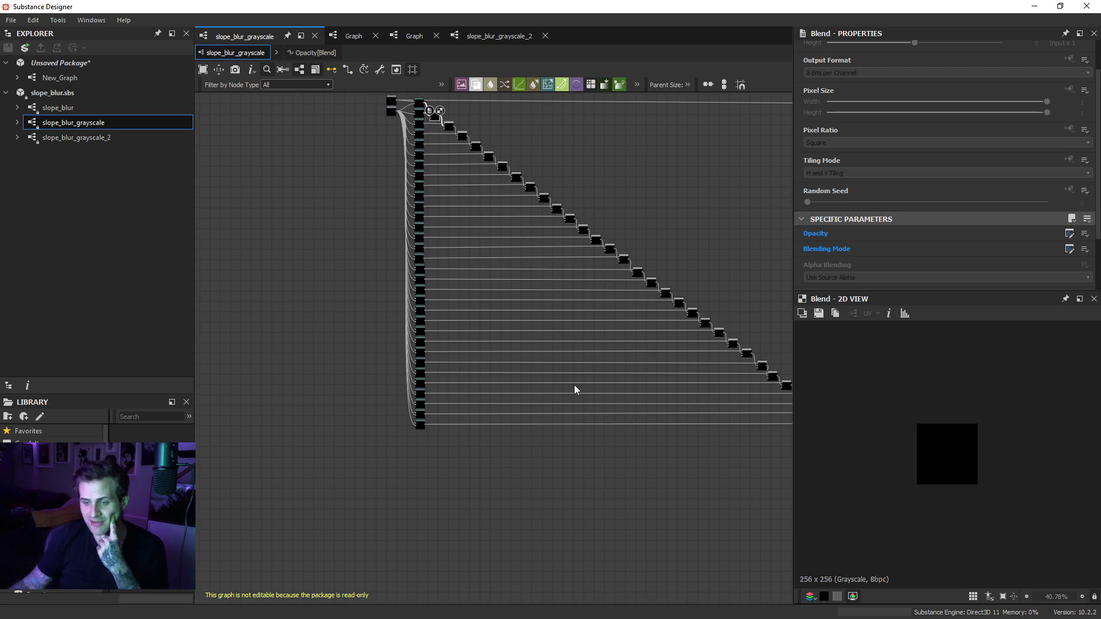
middle_click_drag(576, 390, 493, 390)
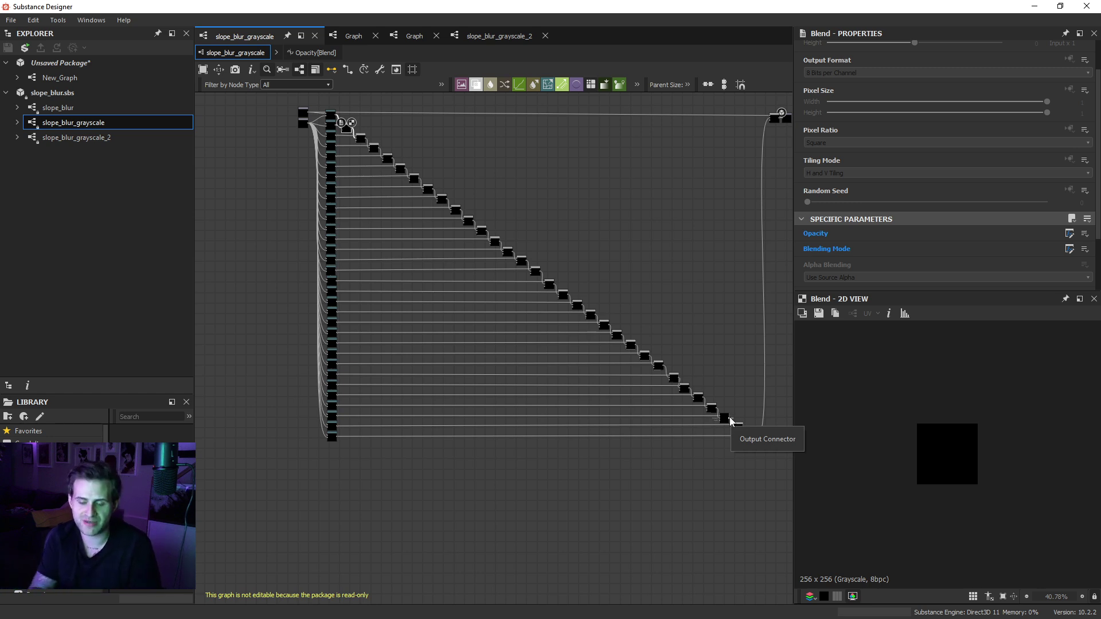
scroll(387, 274, "up", 5)
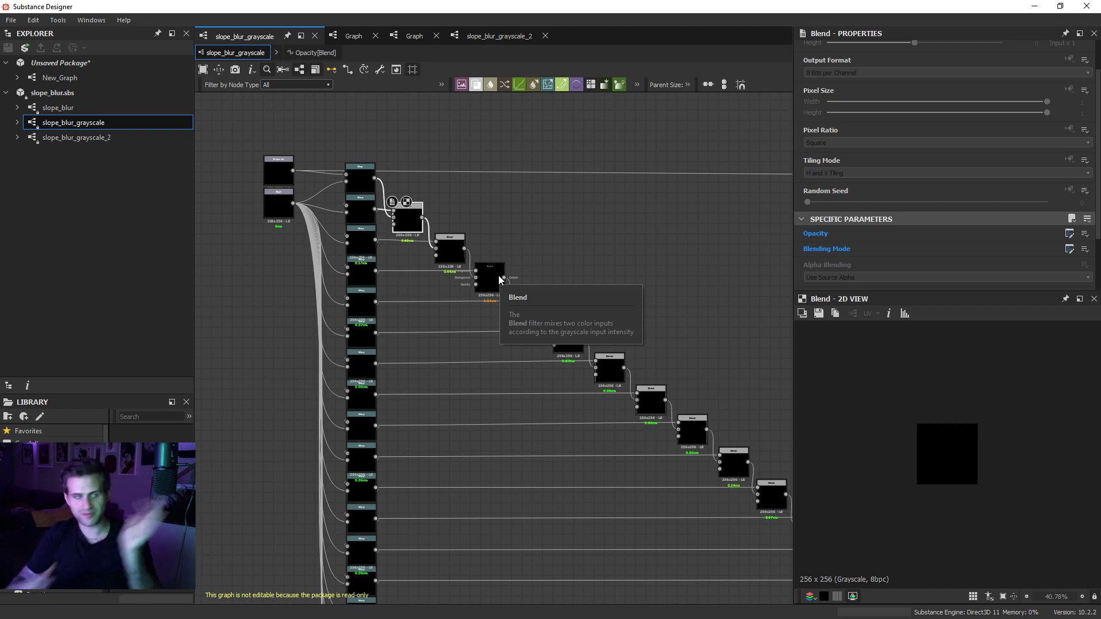
Step: Reopen New_Graph and reduce the Slope Blur Grayscale samples to 2 to compare the overlapping circle copies
left_click(84, 77)
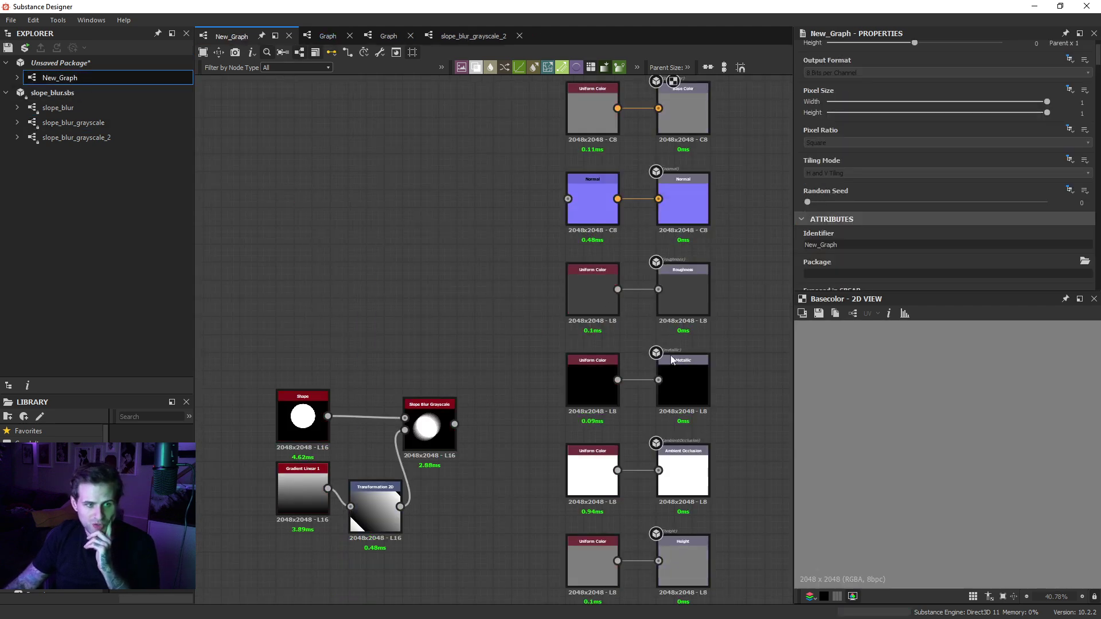
left_click(436, 430)
scroll(918, 172, "down", 5)
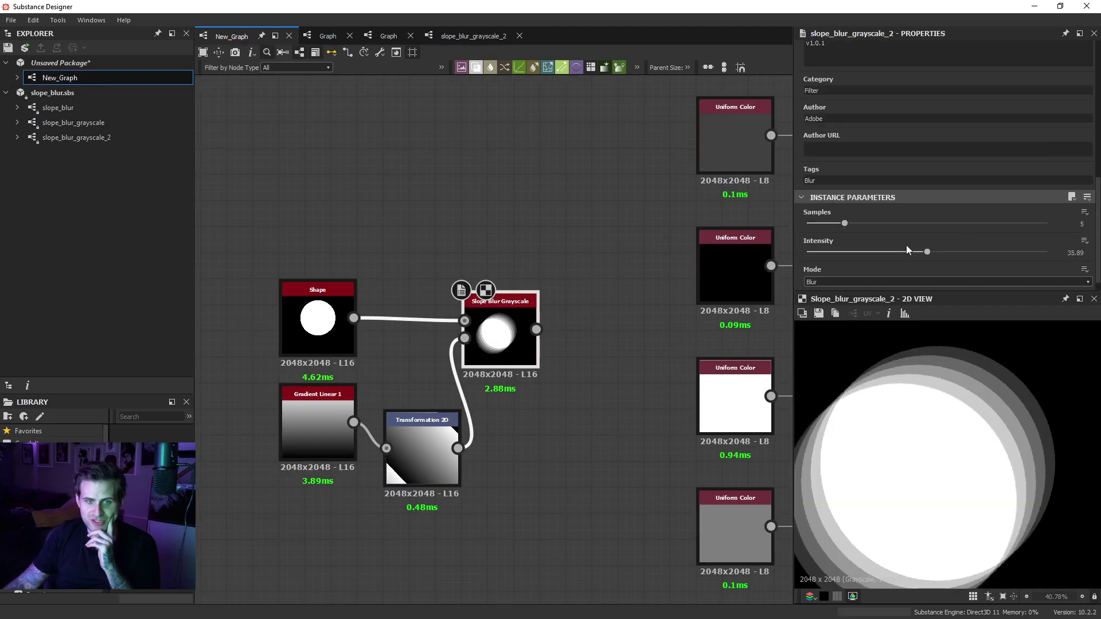
left_click_drag(842, 223, 822, 225)
scroll(940, 417, "down", 1)
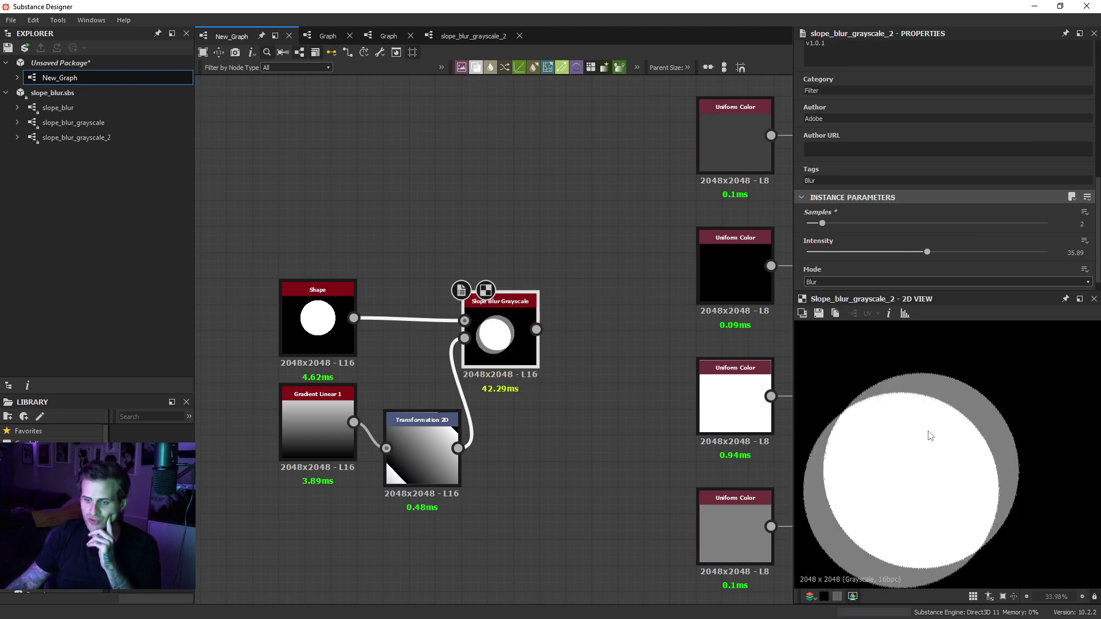
Step: Raise the Slope Blur Grayscale samples to 32 and inspect the smooth falloff closely in the 2D preview
left_click_drag(823, 225, 1047, 225)
scroll(1037, 404, "up", 2)
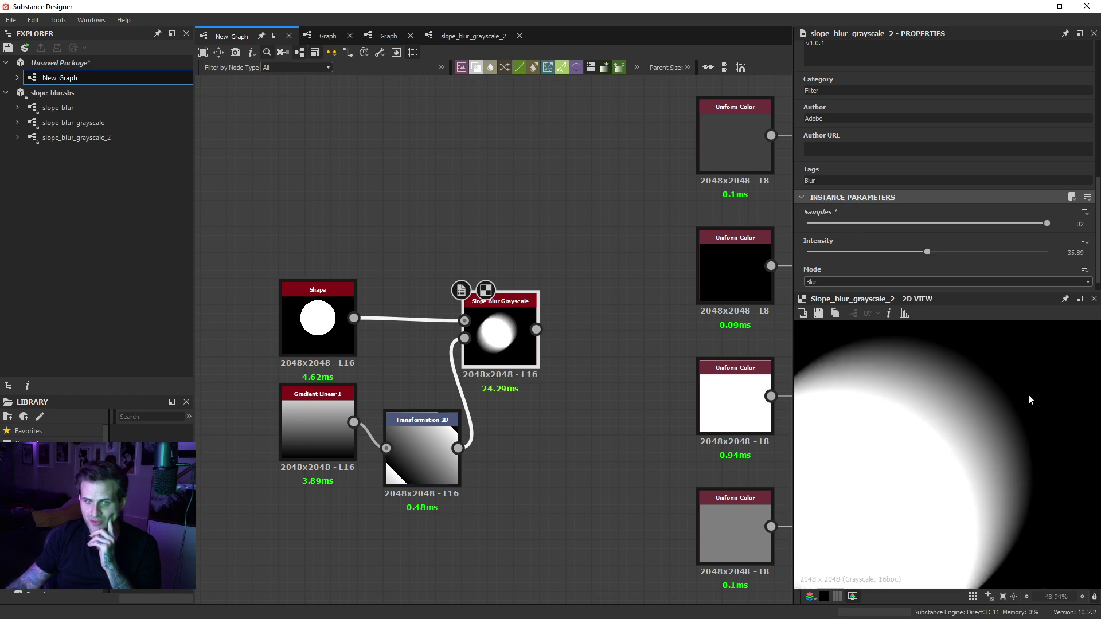
scroll(973, 413, "up", 8)
scroll(999, 424, "up", 1)
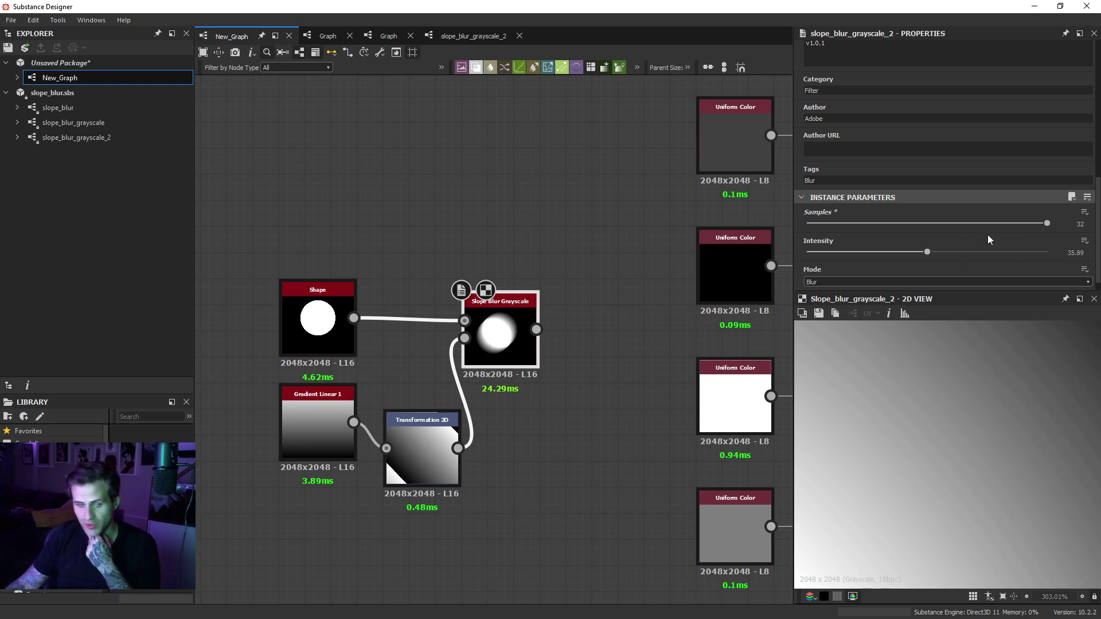
Step: Rearrange the node layout by moving the Transformation 2D node up and spacing Slope Blur Grayscale farther from the Shape node
scroll(476, 338, "down", 2)
left_click_drag(444, 411, 445, 386)
left_click_drag(300, 473, 445, 333)
left_click(426, 355)
scroll(938, 445, "down", 6)
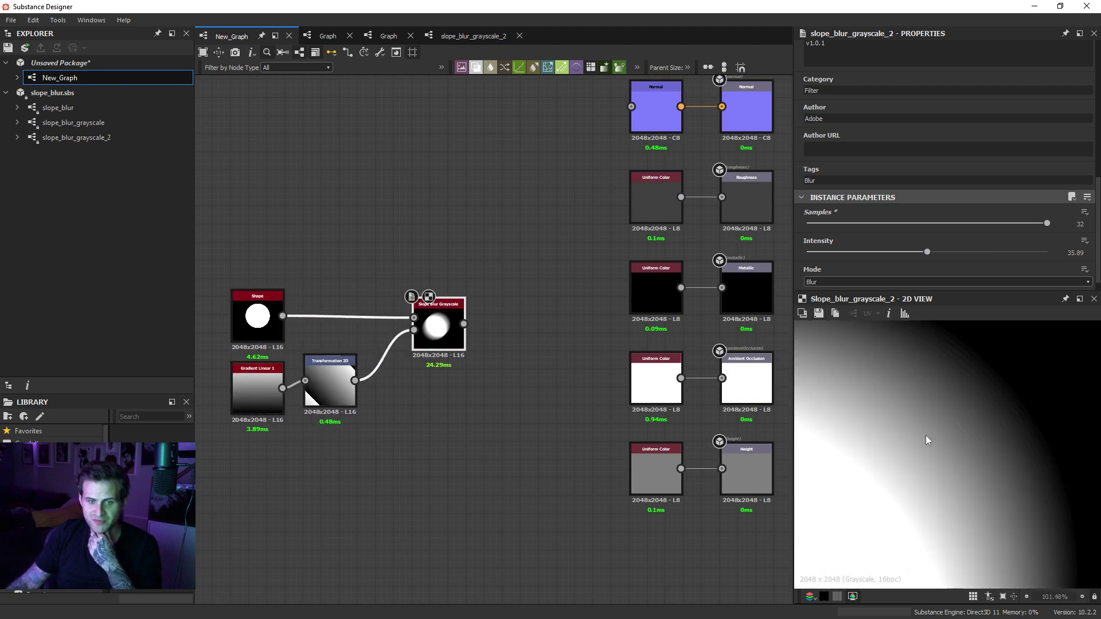
scroll(938, 445, "down", 6)
Step: Open the slope_blur_grayscale graph and examine the specific parameters of a Blend node in the middle of the chain
left_click(98, 123)
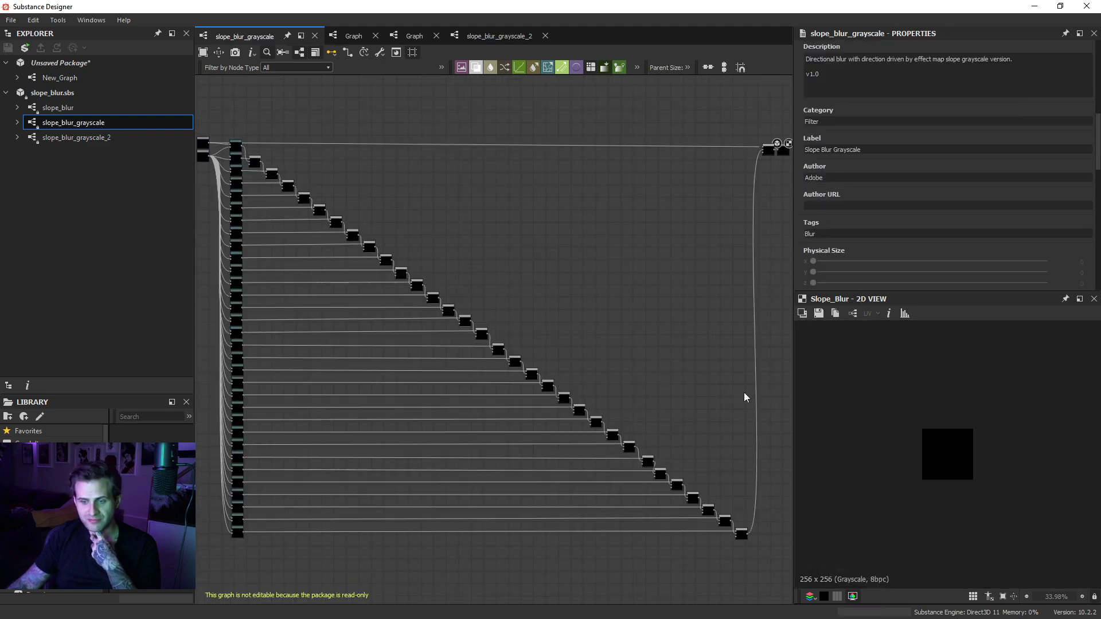
scroll(372, 264, "up", 10)
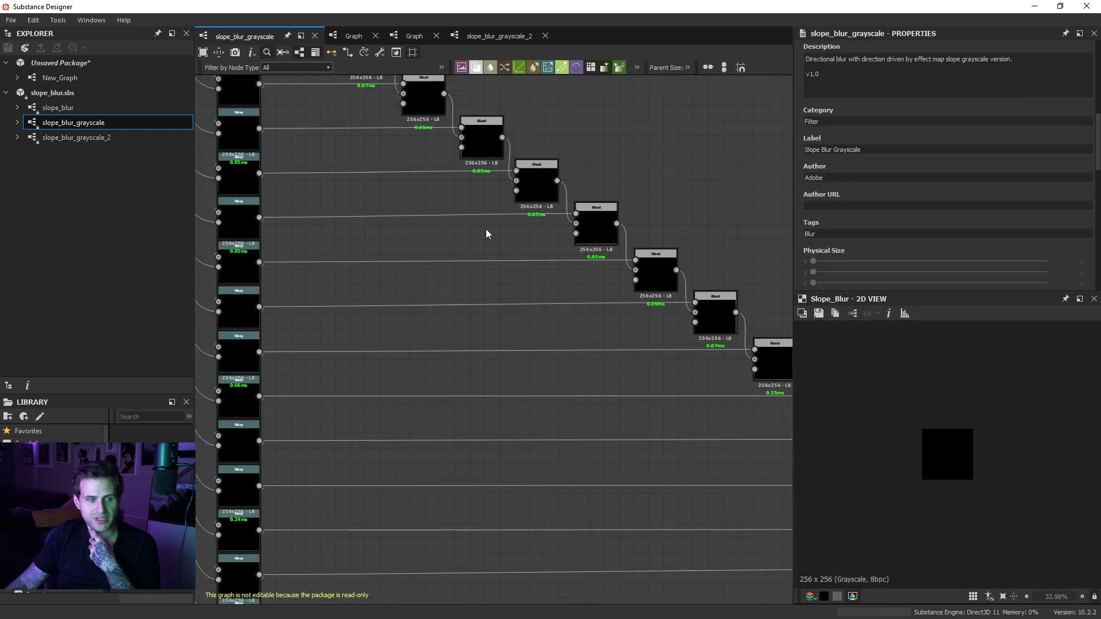
left_click(572, 321)
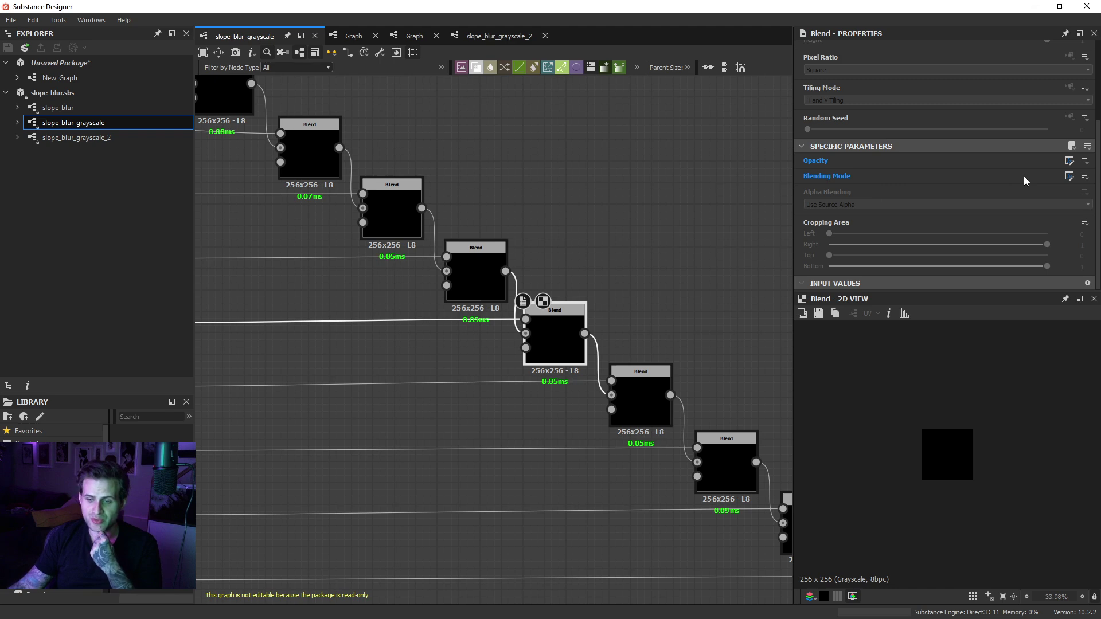
Step: Return to New_Graph and set the Slope Blur Grayscale mode to Min to examine its effect on the circle
left_click(95, 77)
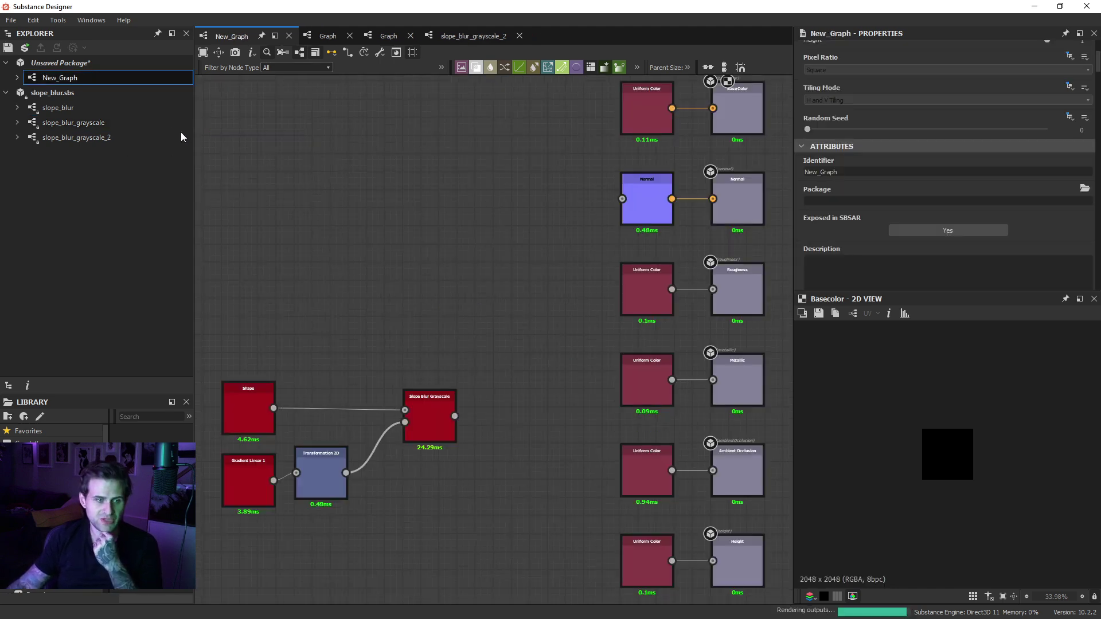
scroll(866, 218, "down", 5)
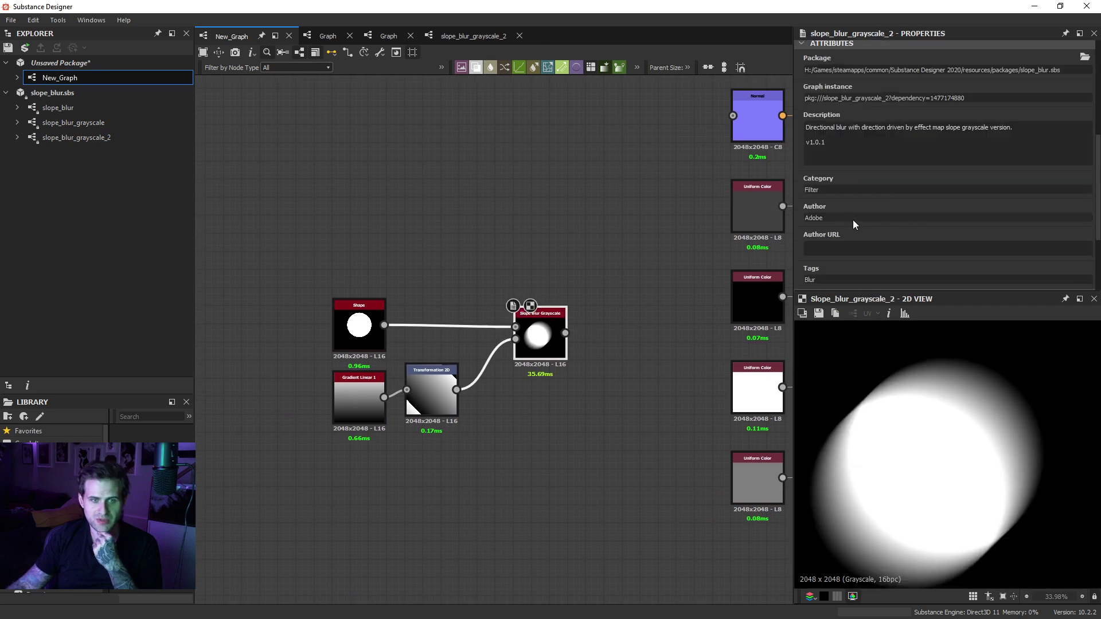
scroll(952, 401, "down", 1)
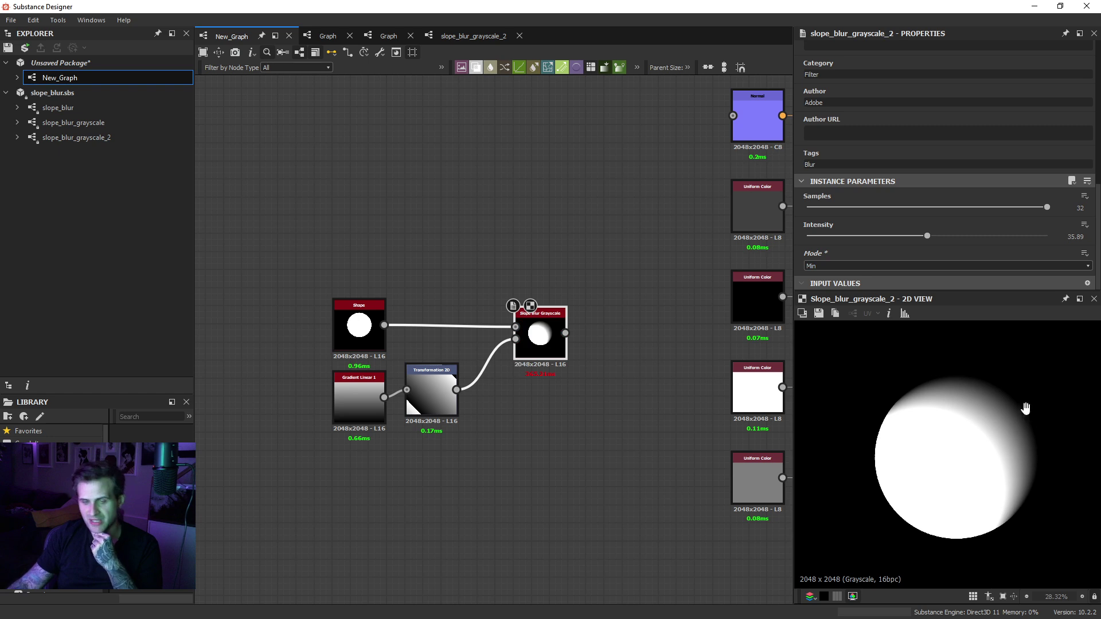
middle_click_drag(1027, 410, 984, 427)
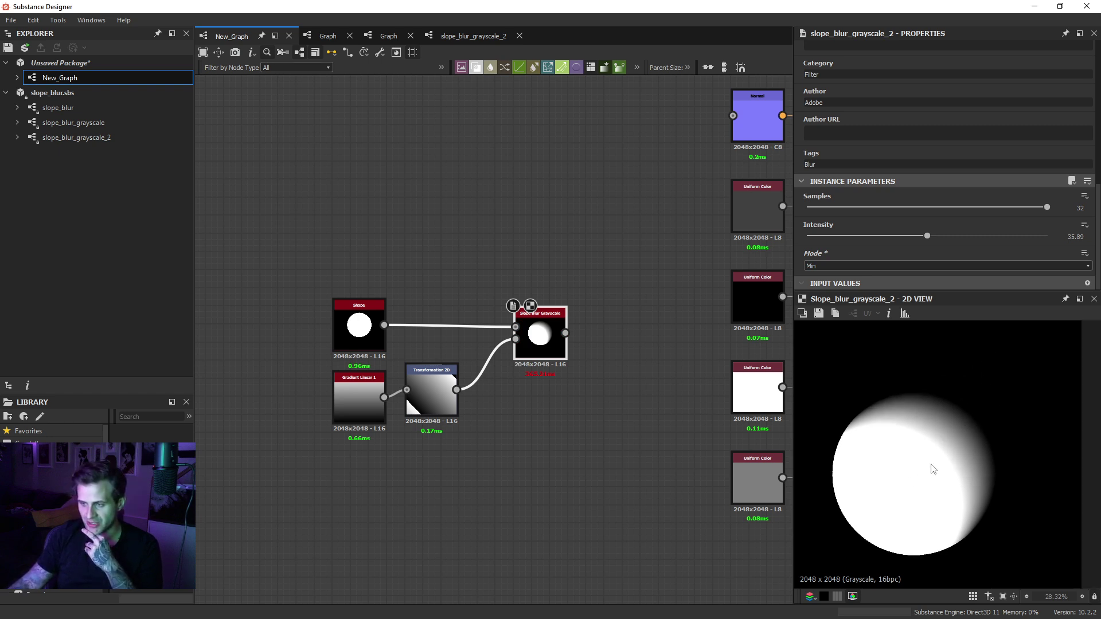
middle_click_drag(1006, 453, 1027, 429)
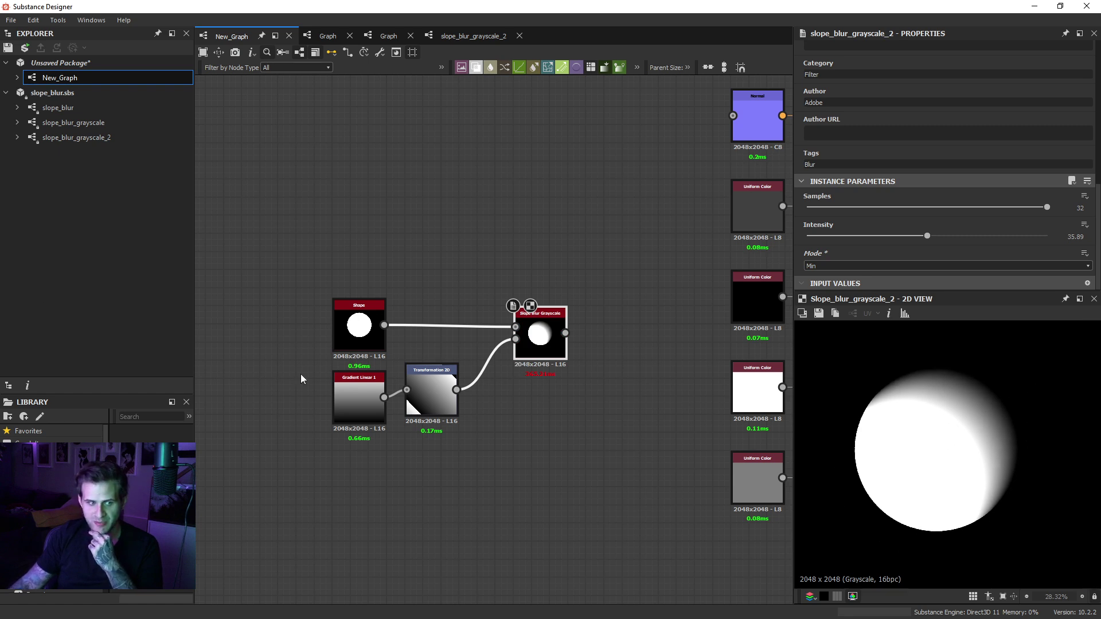
Step: Check the Transformation 2D gradient, try the Max mode on Slope Blur Grayscale, and set the mode back to Blur
left_click(438, 390)
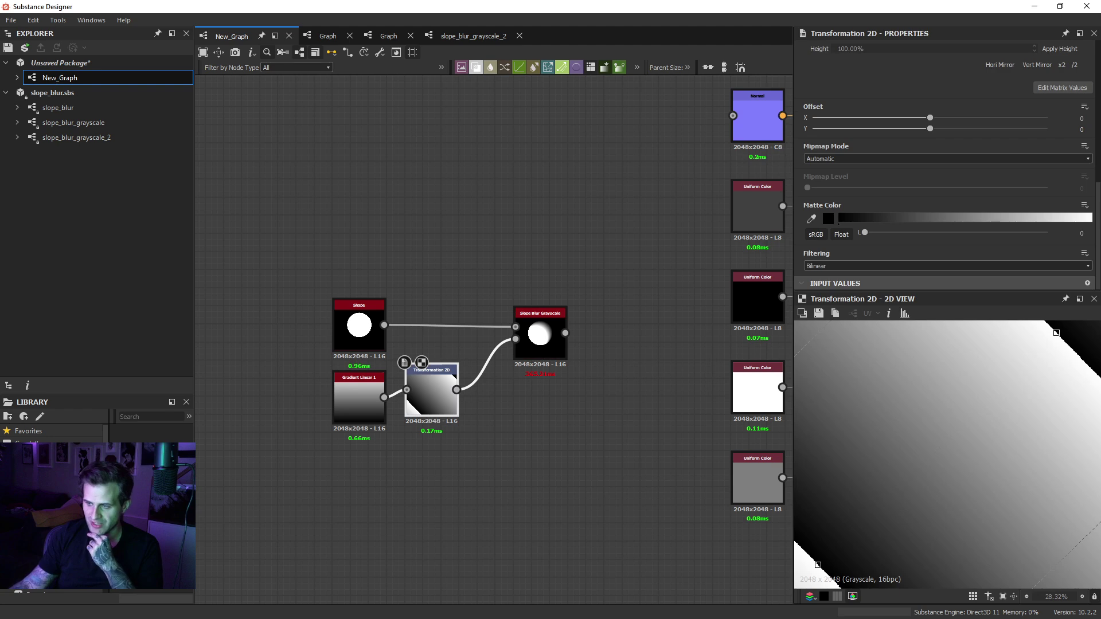
left_click(539, 344)
left_click(840, 277)
left_click(829, 301)
middle_click_drag(983, 411, 1003, 418)
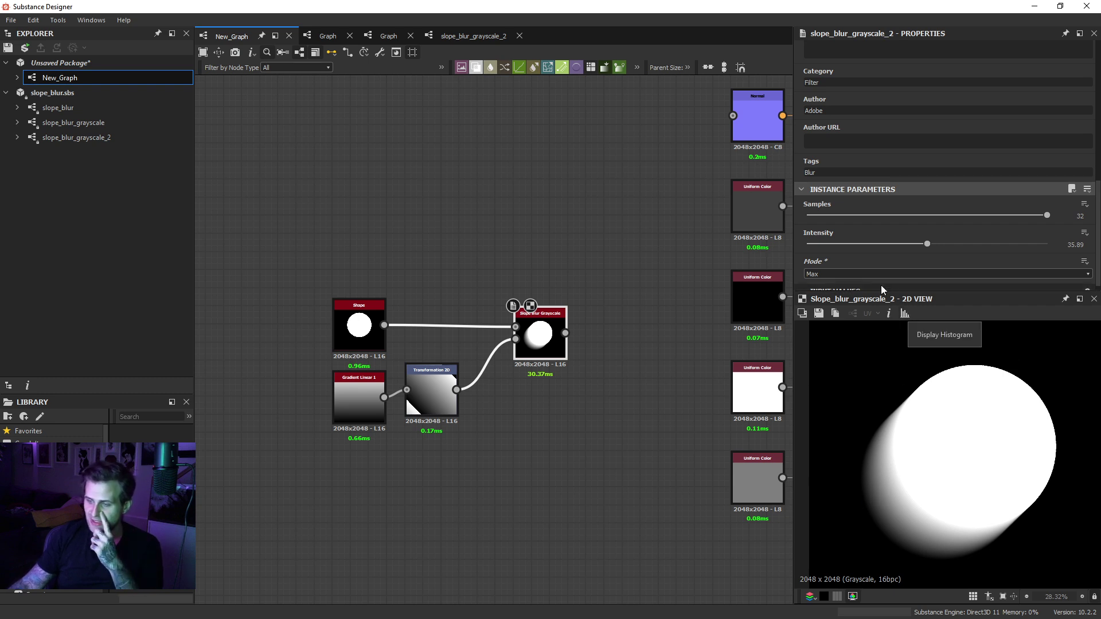
left_click(855, 274)
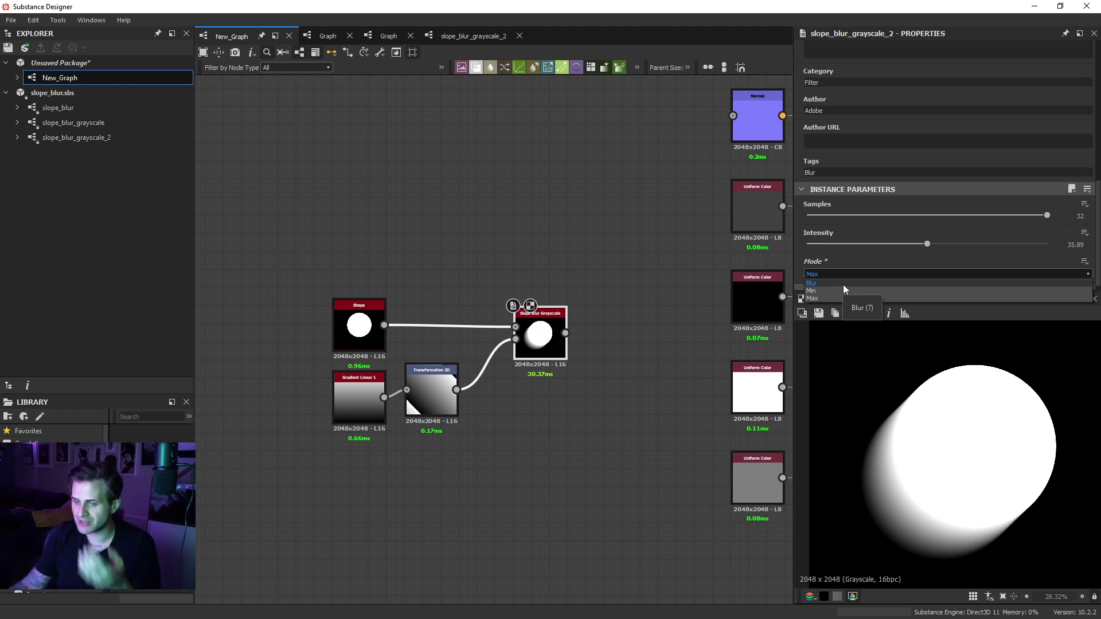
left_click(844, 284)
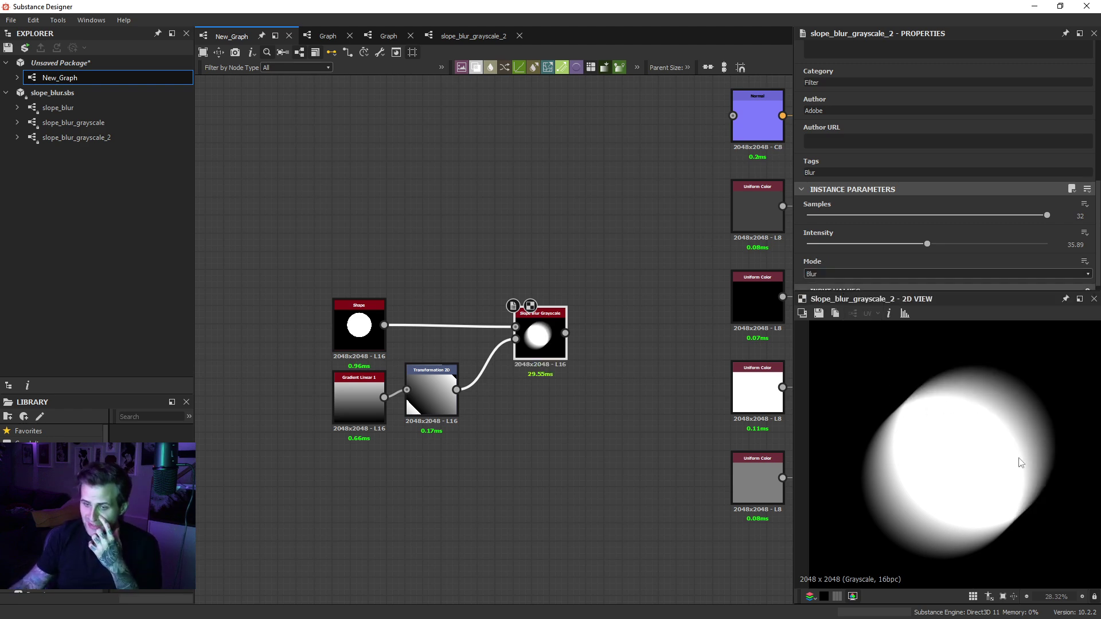
Step: Delete the Gradient Linear 1 and Transformation 2D nodes and move Slope Blur Grayscale closer to the Shape node
left_click_drag(642, 440, 290, 379)
key("Delete")
left_click_drag(540, 355, 468, 351)
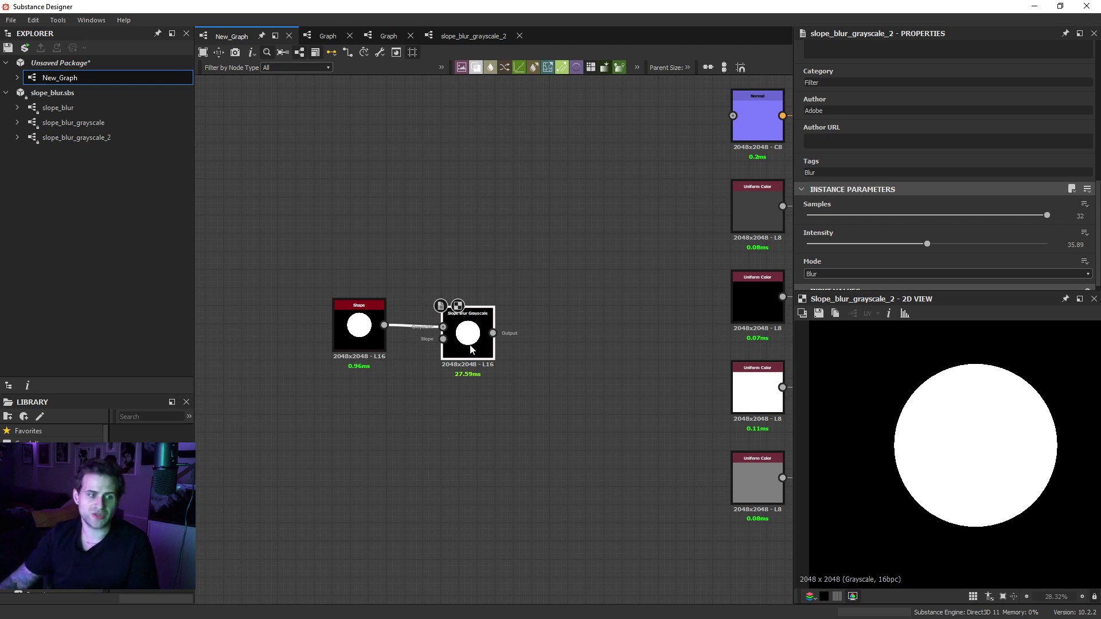
Step: Add a Perlin Noise node with scale 3 and connect it to the Slope input of Slope Blur Grayscale
key("space")
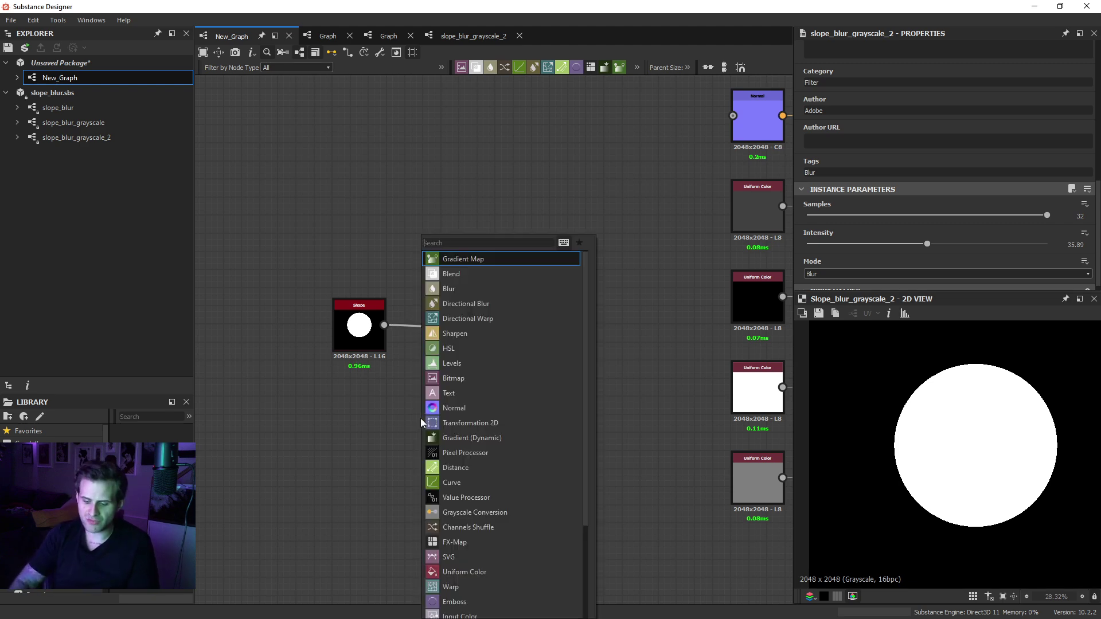
type("per")
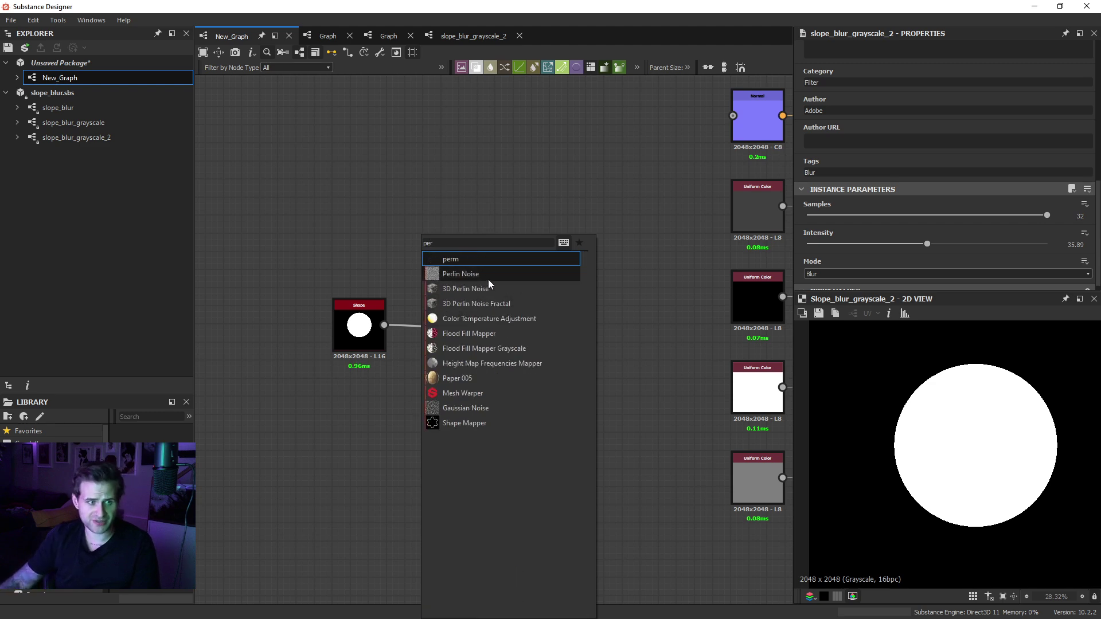
left_click(488, 279)
scroll(435, 387, "up", 2)
left_click_drag(422, 431, 355, 405)
left_click_drag(833, 215, 812, 217)
left_click_drag(374, 412, 481, 327)
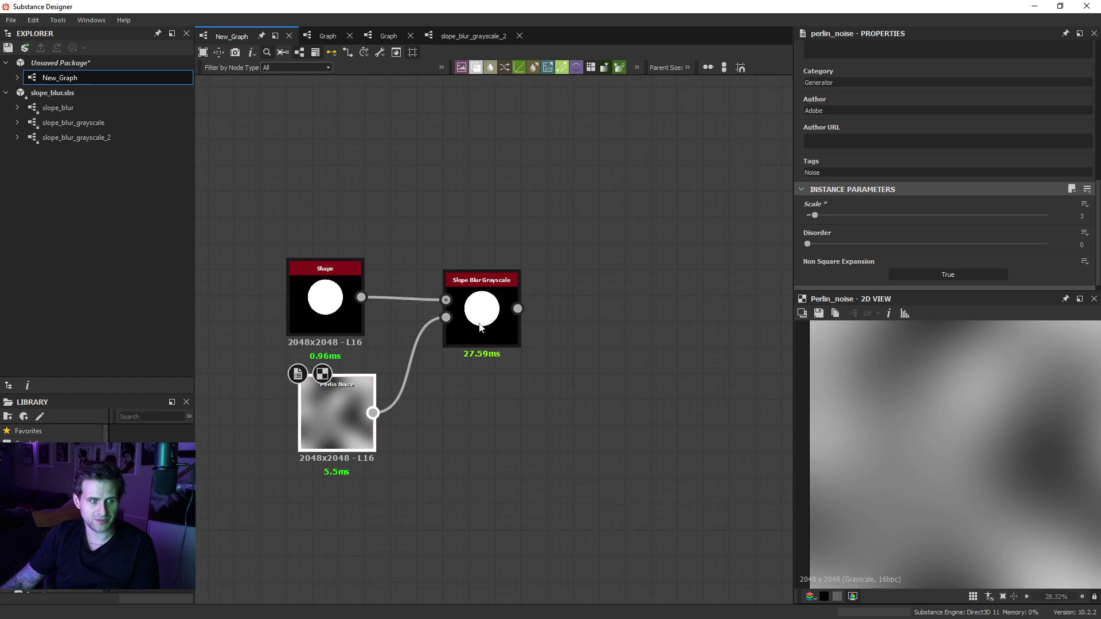
Step: Preview the Slope Blur Grayscale output and lower its intensity slightly
double_click(481, 327)
scroll(481, 327, "up", 3)
left_click_drag(927, 244, 900, 244)
Step: Add a Histogram Scan node, connect the Slope Blur Grayscale output to it, and set its position to 1
middle_click_drag(755, 322, 647, 360)
key("space")
type("histogram")
left_click(714, 281)
left_click_drag(436, 333, 582, 378)
left_click_drag(628, 380, 568, 336)
left_click_drag(858, 215, 1049, 215)
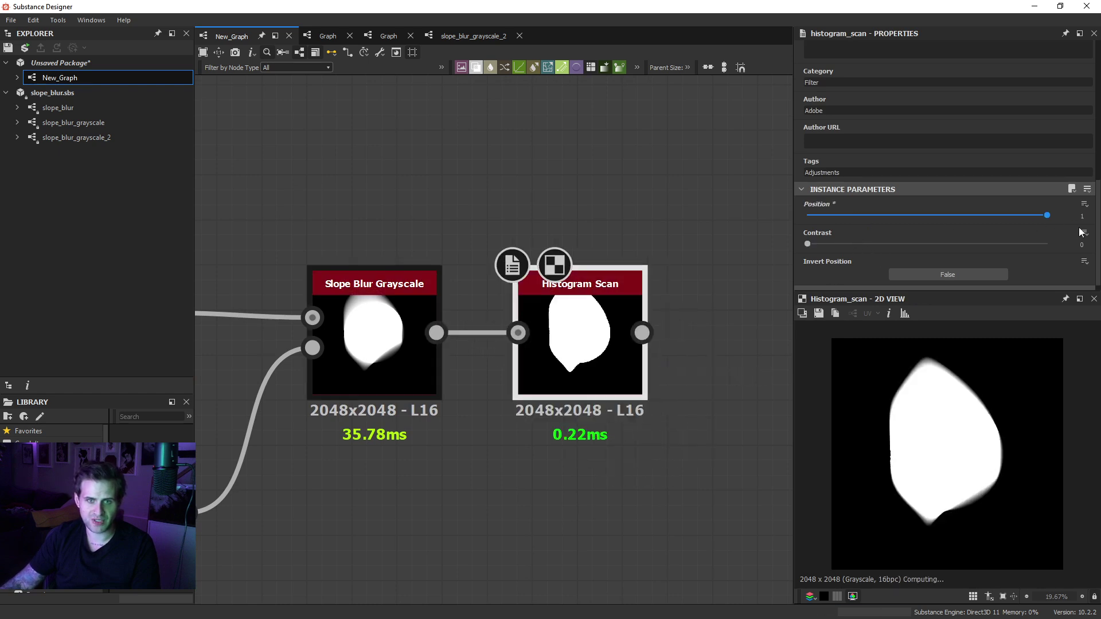
Step: Increase the Perlin Noise scale while previewing the Histogram Scan result
key("f")
left_click(289, 458)
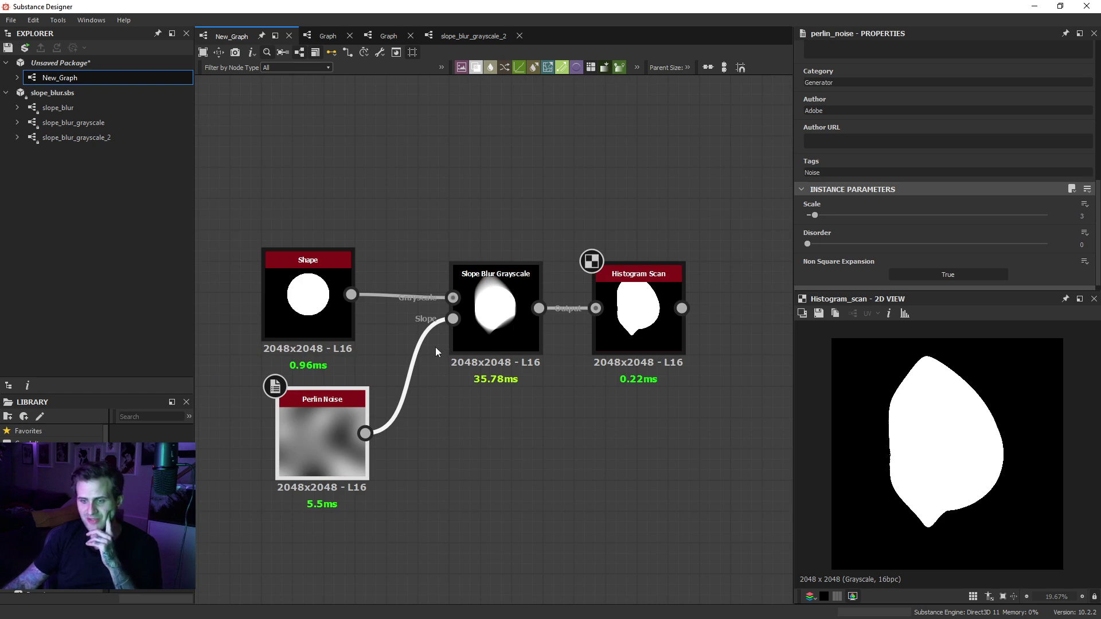
left_click_drag(818, 215, 834, 215)
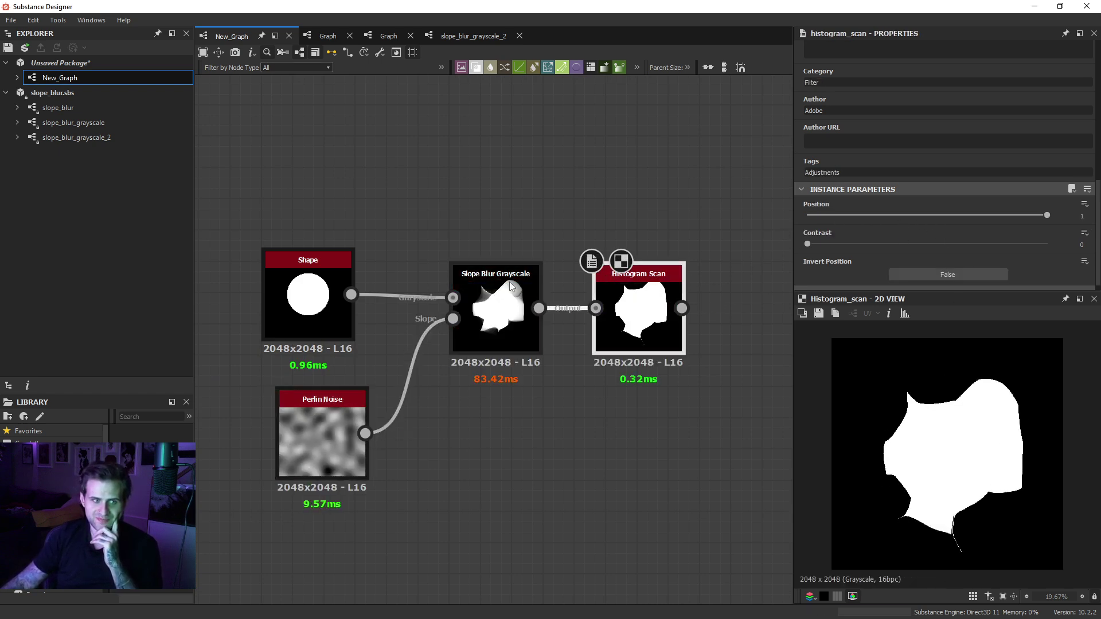
Step: Set the Slope Blur Grayscale intensity to 10.26
left_click(502, 319)
left_click_drag(925, 245, 851, 247)
middle_click_drag(626, 352, 655, 324)
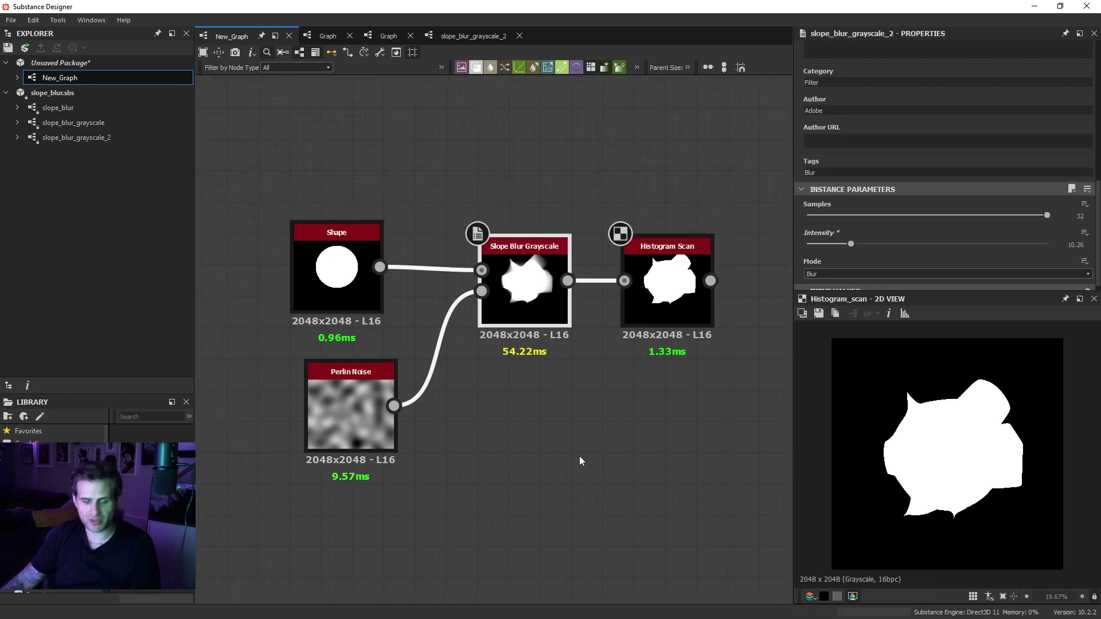
Step: Add a Crystal 1 node, lower its scale, and connect it to the Slope input of Slope Blur Grayscale in place of Perlin Noise
key("space")
type("crys")
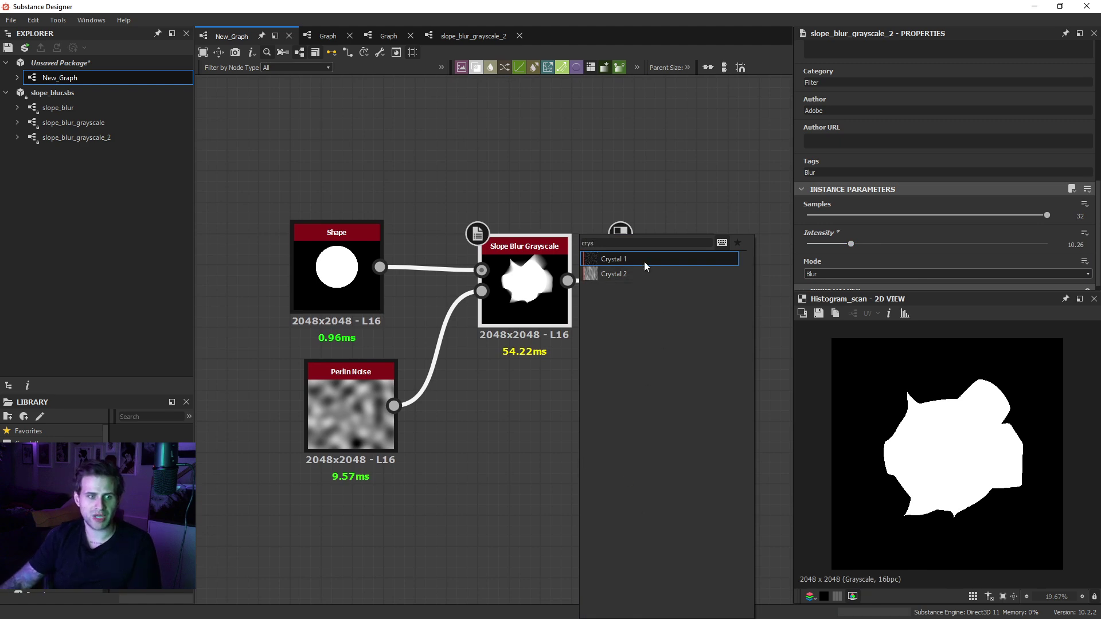
left_click(645, 262)
scroll(511, 276, "up", 2)
middle_click_drag(580, 418, 613, 317)
left_click_drag(652, 445, 471, 446)
left_click_drag(836, 215, 819, 215)
left_click_drag(500, 202, 538, 452)
left_click(597, 192)
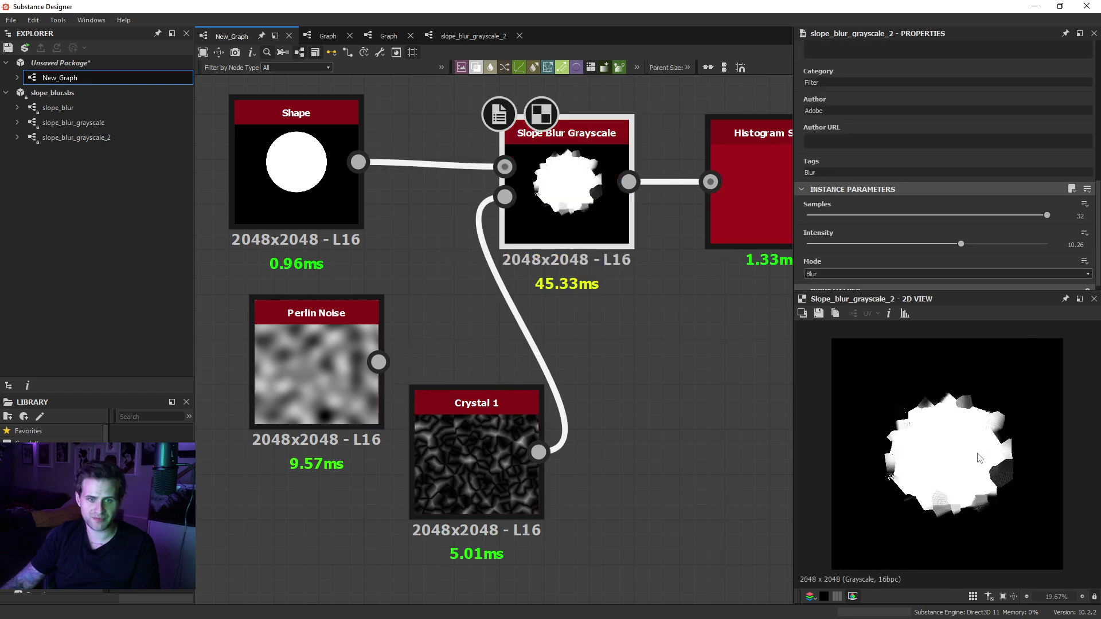
Step: Reconnect Perlin Noise to the Slope input of Slope Blur Grayscale and inspect the blurred shape edges up close
left_click(729, 181)
left_click_drag(379, 362, 524, 214)
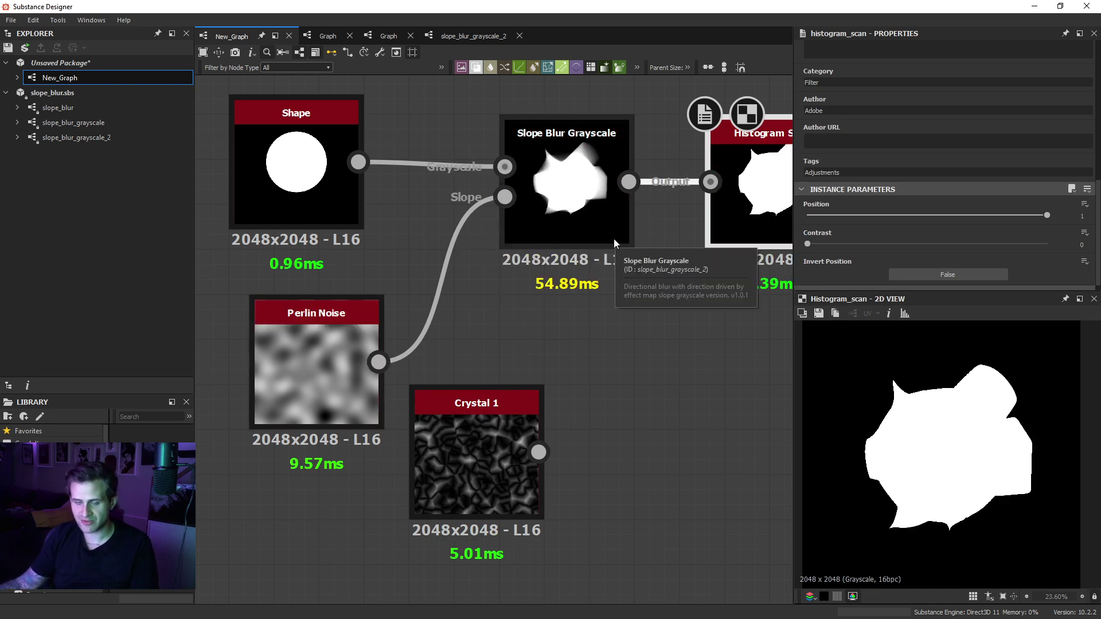
left_click(604, 201)
middle_click_drag(605, 202, 537, 250)
scroll(994, 394, "up", 3)
middle_click_drag(988, 379, 965, 413)
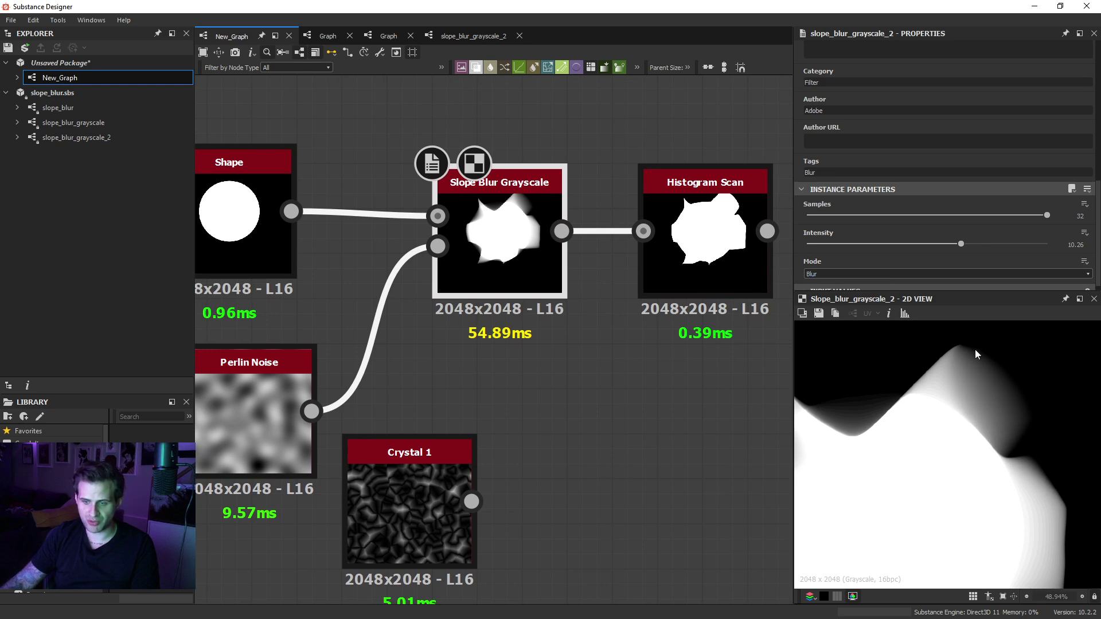
Step: Set the Slope Blur Grayscale mode to Max and view the whole deformed circle
left_click(848, 274)
left_click(824, 298)
left_click(824, 275)
left_click(824, 297)
scroll(866, 343, "down", 3)
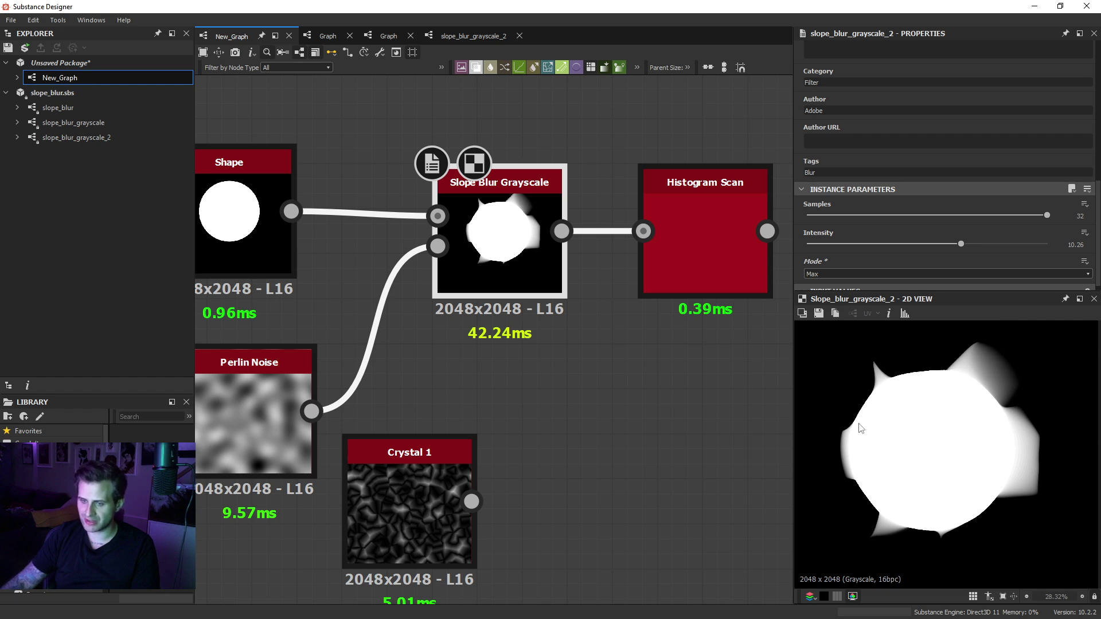
Step: Set the Slope Blur Grayscale mode to Min and the Histogram Scan position to 0.05
left_click(844, 273)
left_click(822, 291)
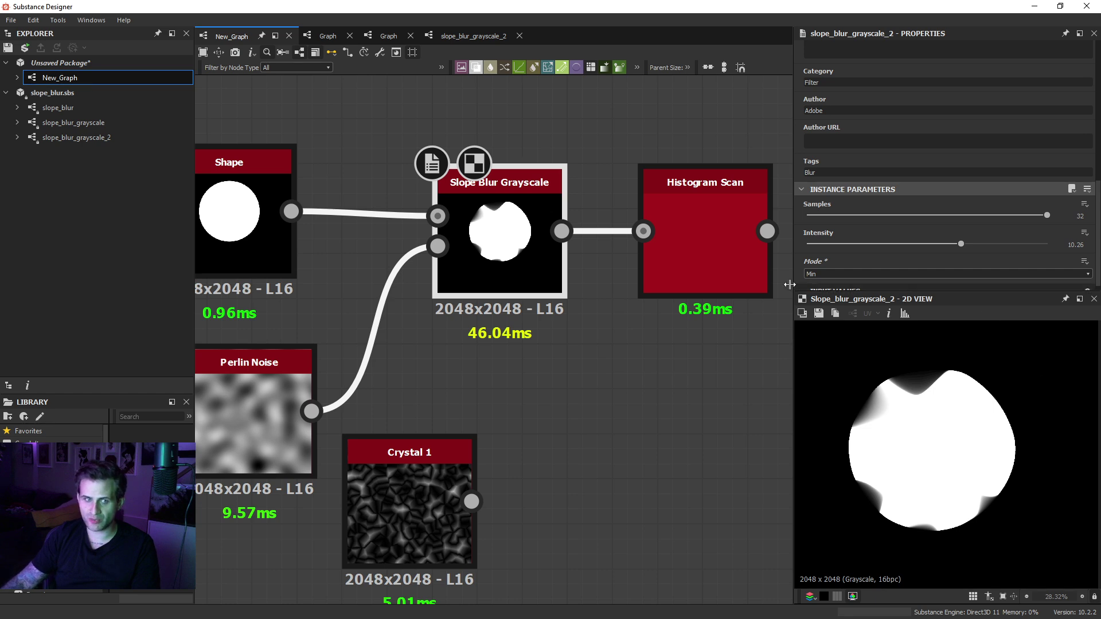
left_click(706, 241)
left_click_drag(988, 215, 820, 216)
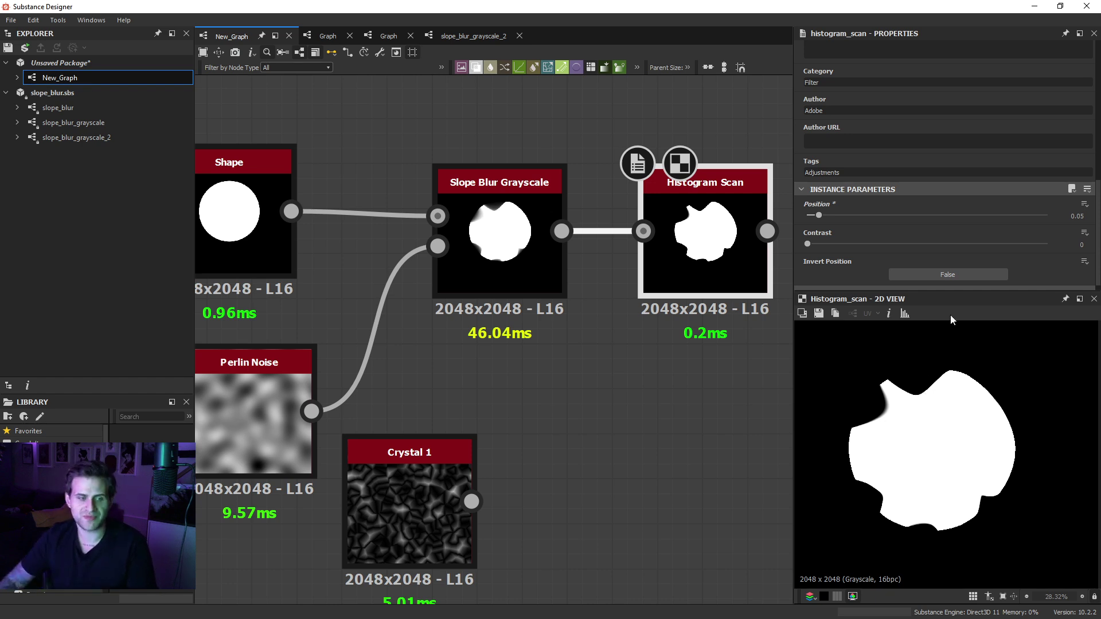
scroll(717, 362, "down", 2)
key("space")
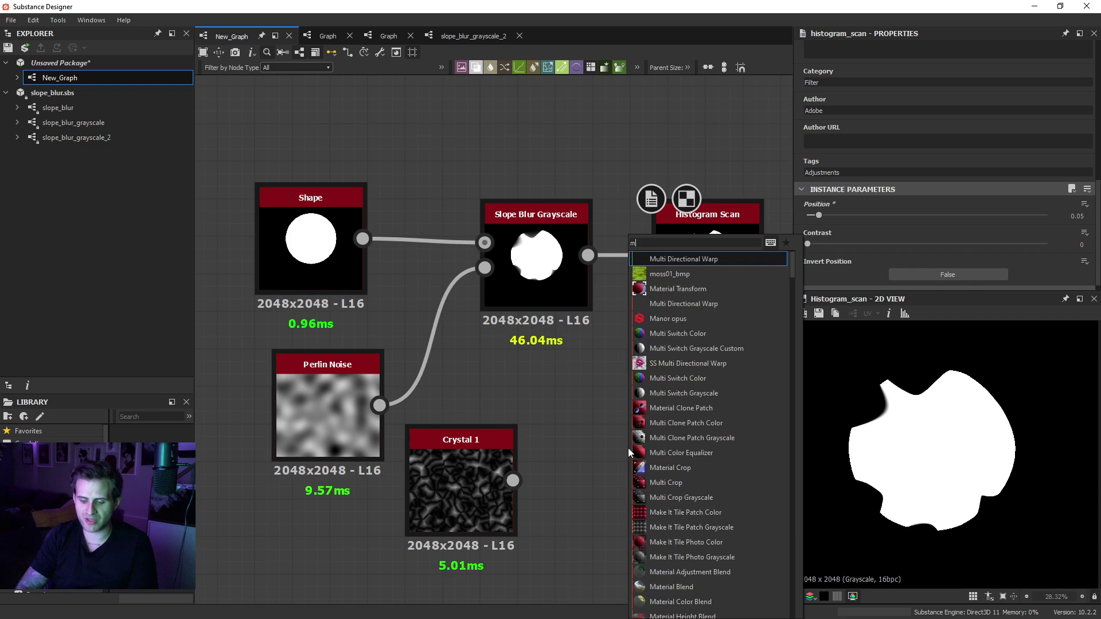
type("bnw")
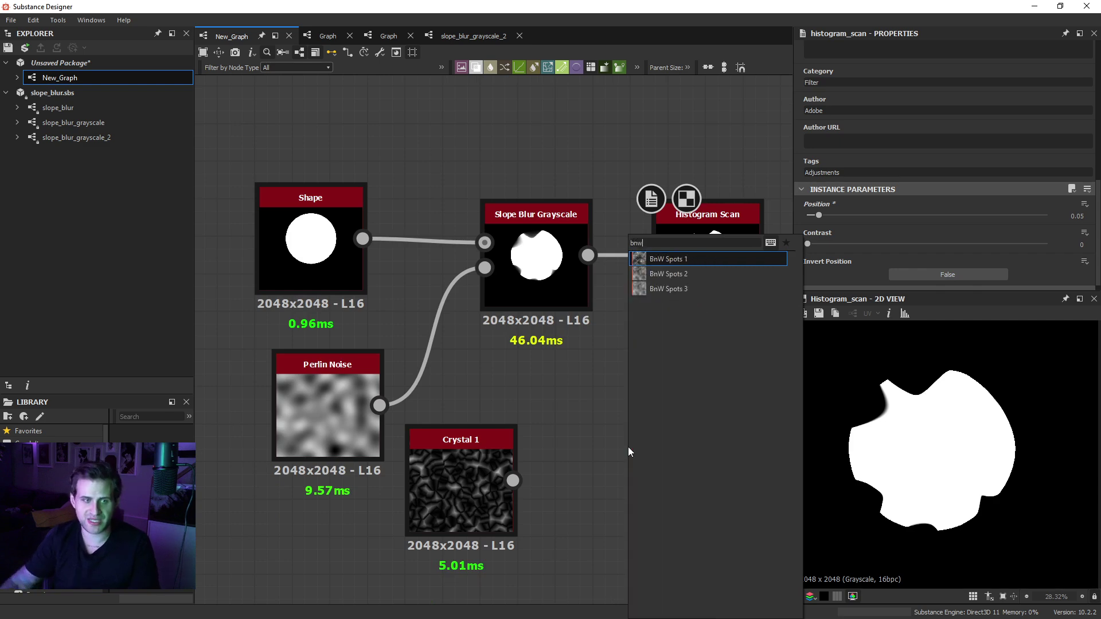
left_click(698, 283)
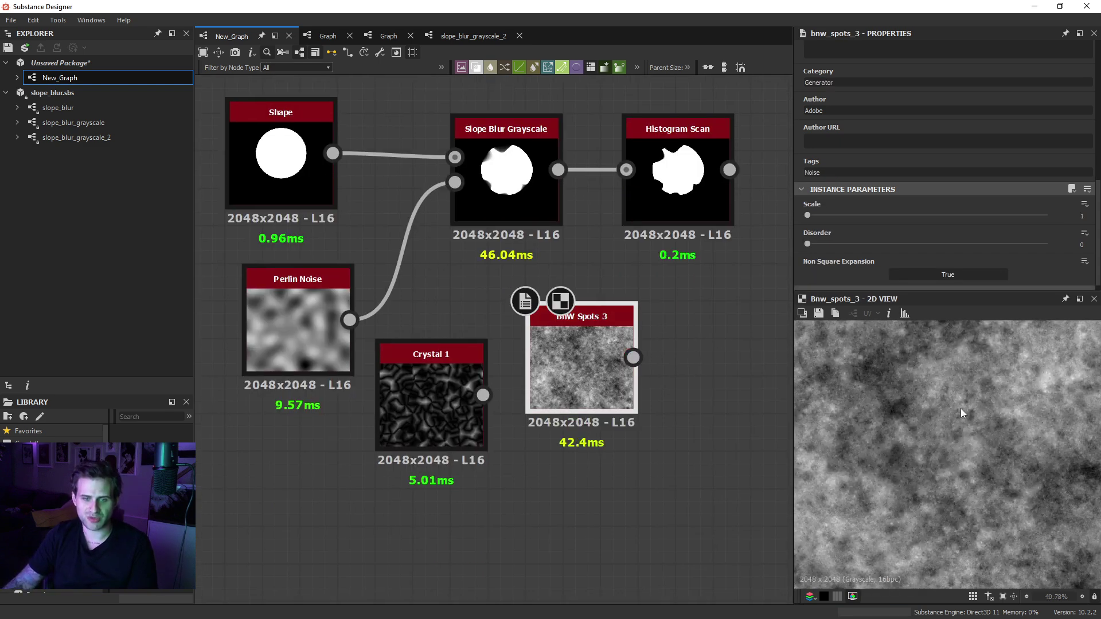
left_click_drag(598, 359, 598, 397)
key("Delete")
Step: Add a Moisture Noise node to the graph
key("space")
type("mois")
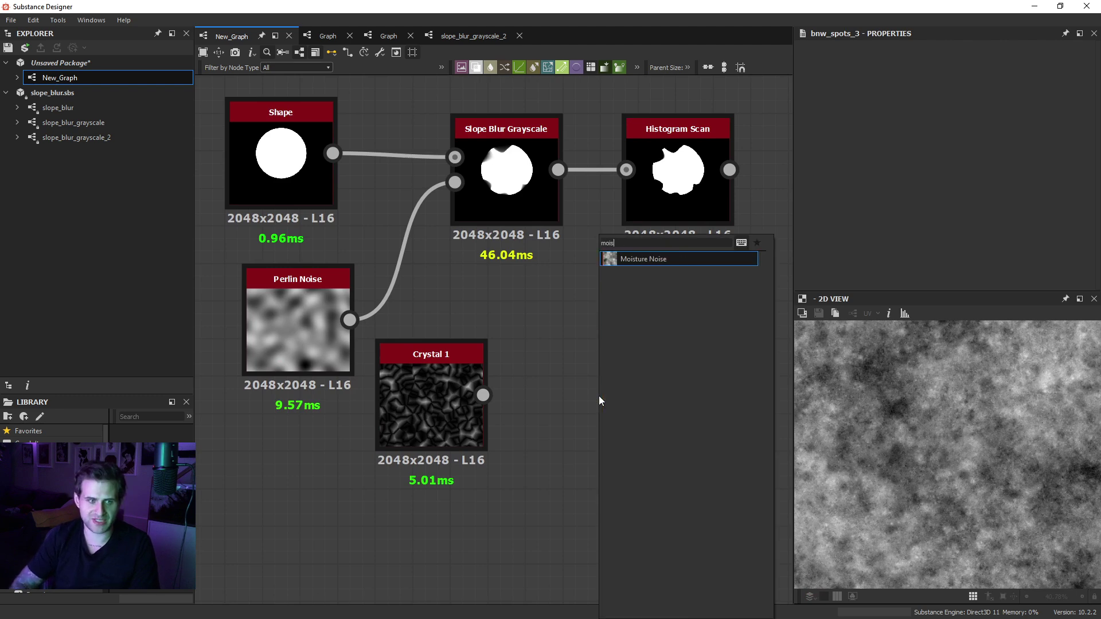
key("Return")
Step: Delete the Shape, Perlin Noise, Crystal 1 and Histogram Scan nodes, placing Moisture Noise just before Slope Blur Grayscale
scroll(593, 313, "down", 2)
left_click_drag(305, 150, 459, 355)
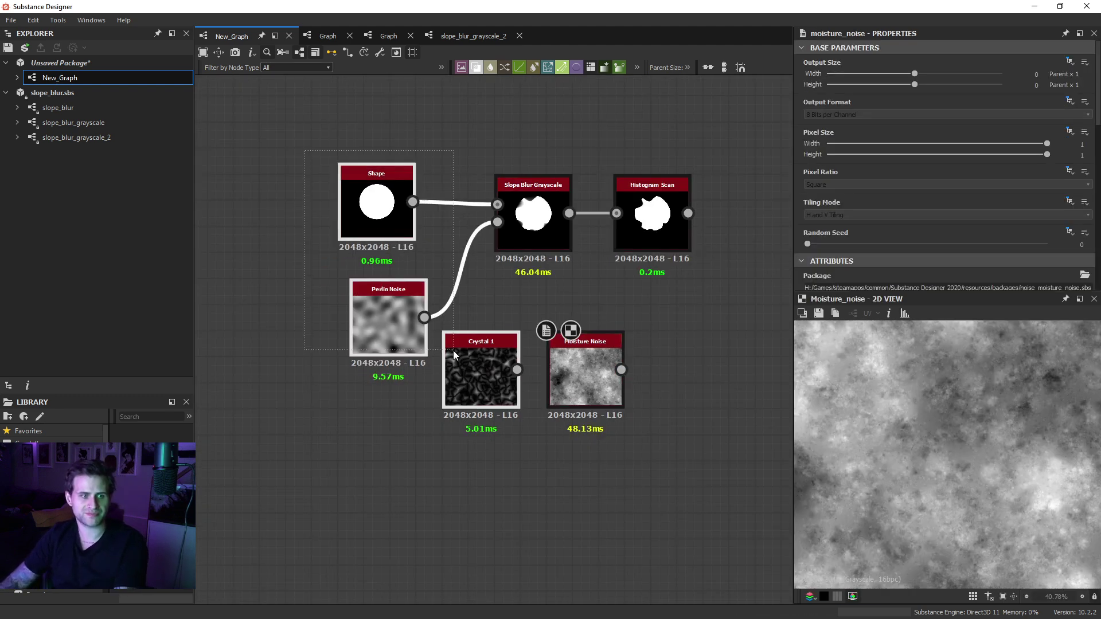
key("Delete")
left_click_drag(580, 361, 412, 205)
left_click(651, 215)
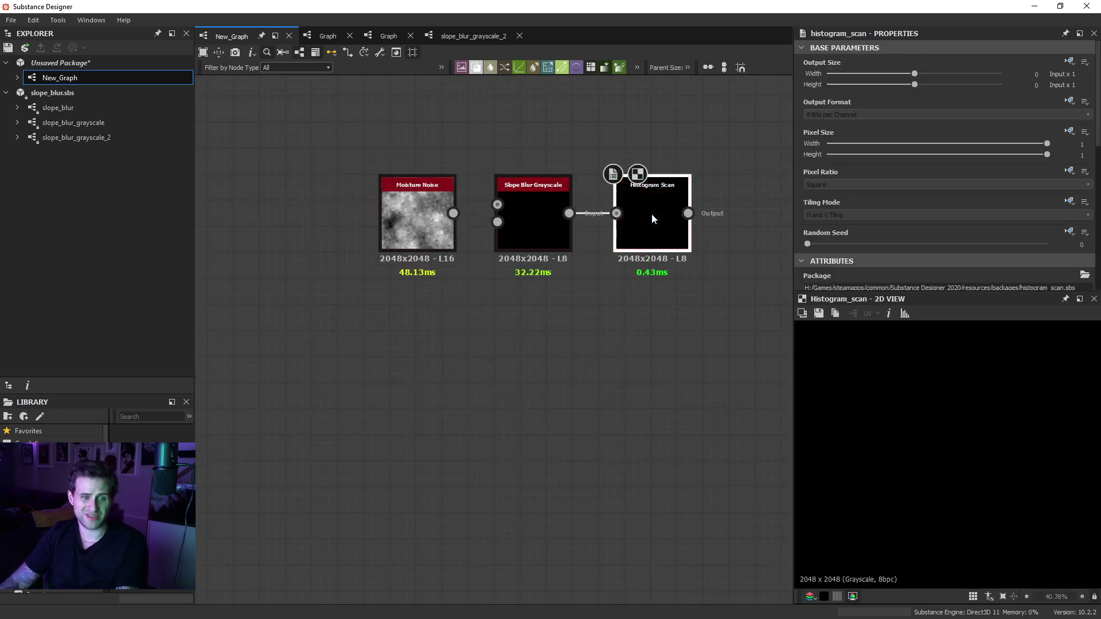
key("Delete")
Step: Preview the Moisture Noise output in a wider 2D view and examine its overall pattern and fine detail
scroll(604, 245, "up", 3)
double_click(383, 258)
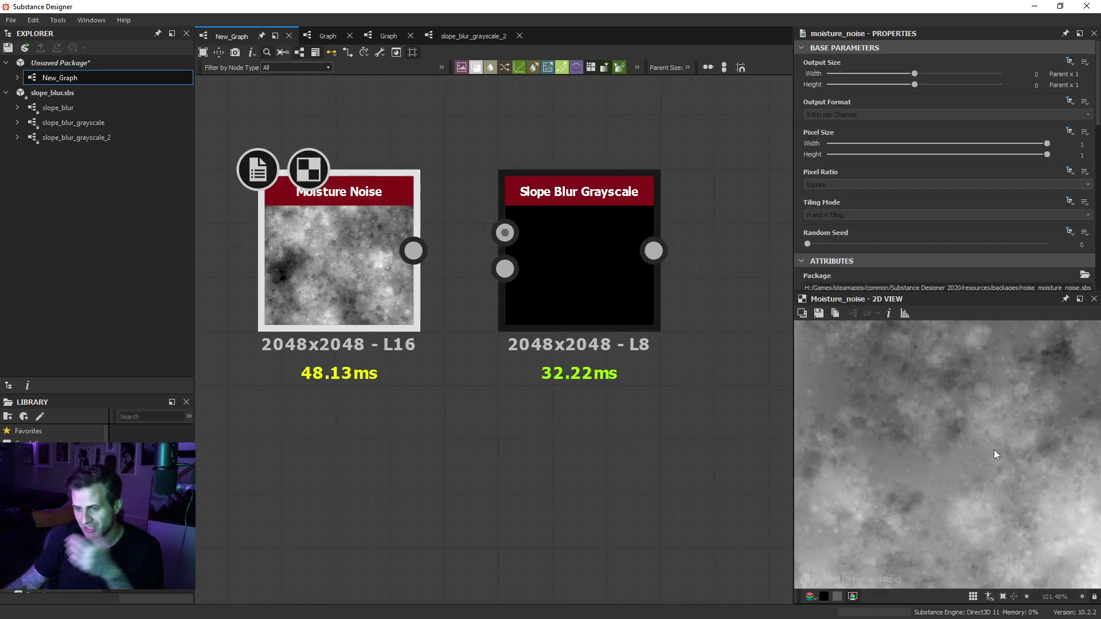
scroll(907, 453, "down", 3)
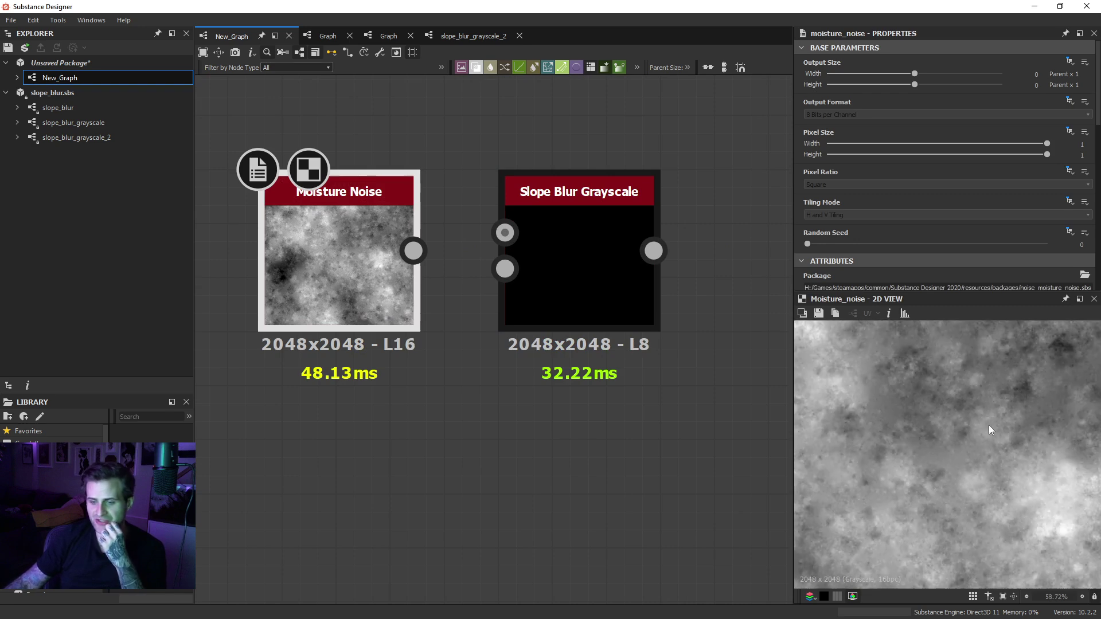
scroll(968, 414, "down", 3)
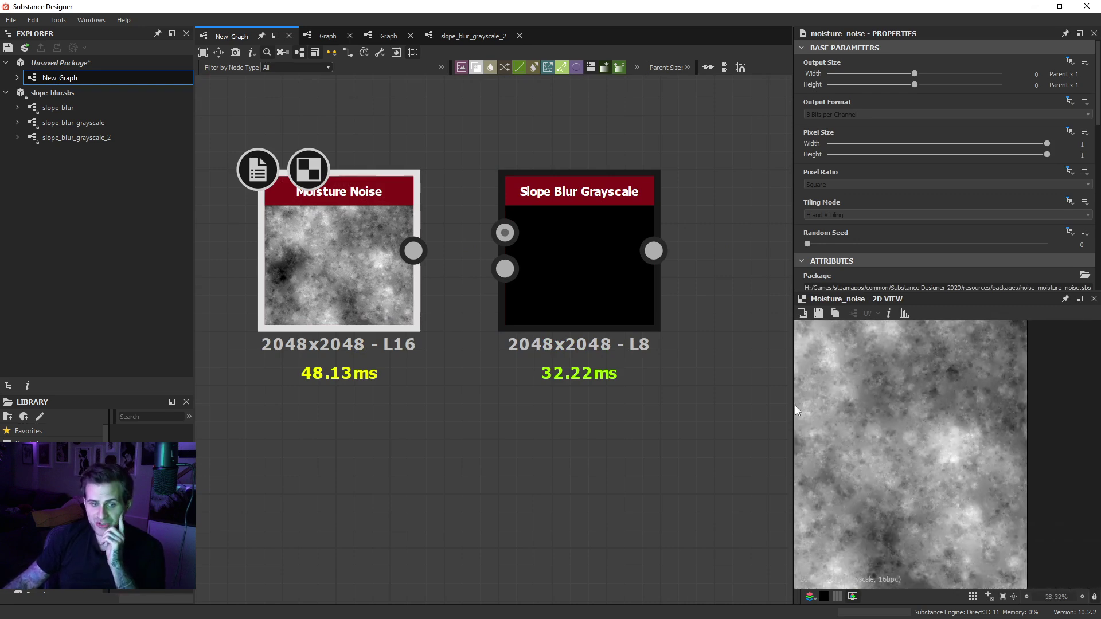
left_click_drag(795, 405, 682, 405)
scroll(968, 399, "down", 1)
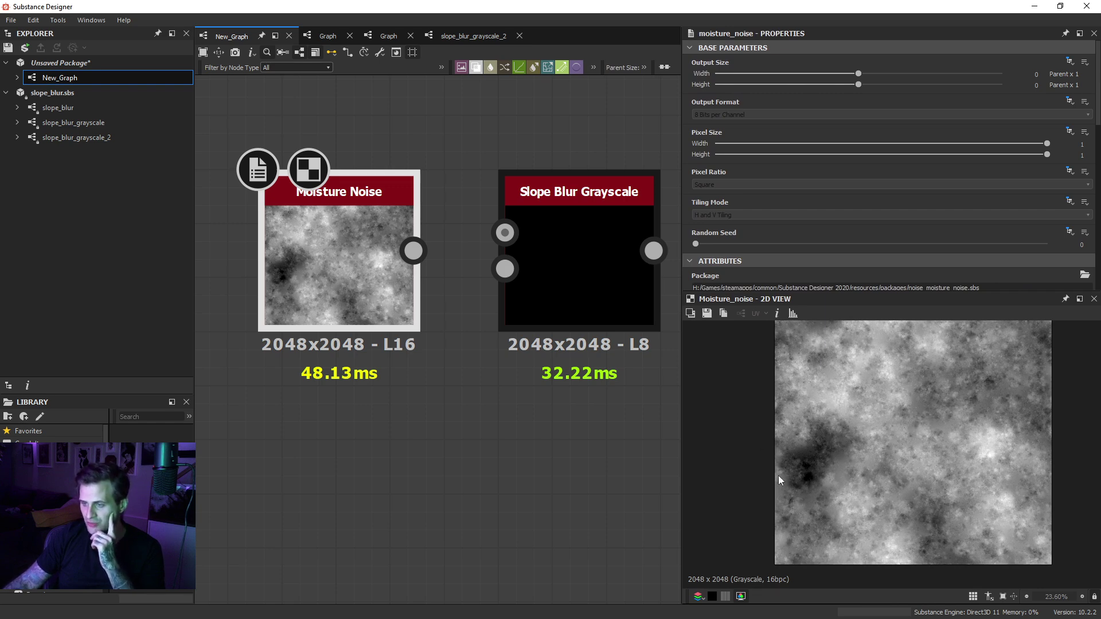
scroll(893, 499, "up", 10)
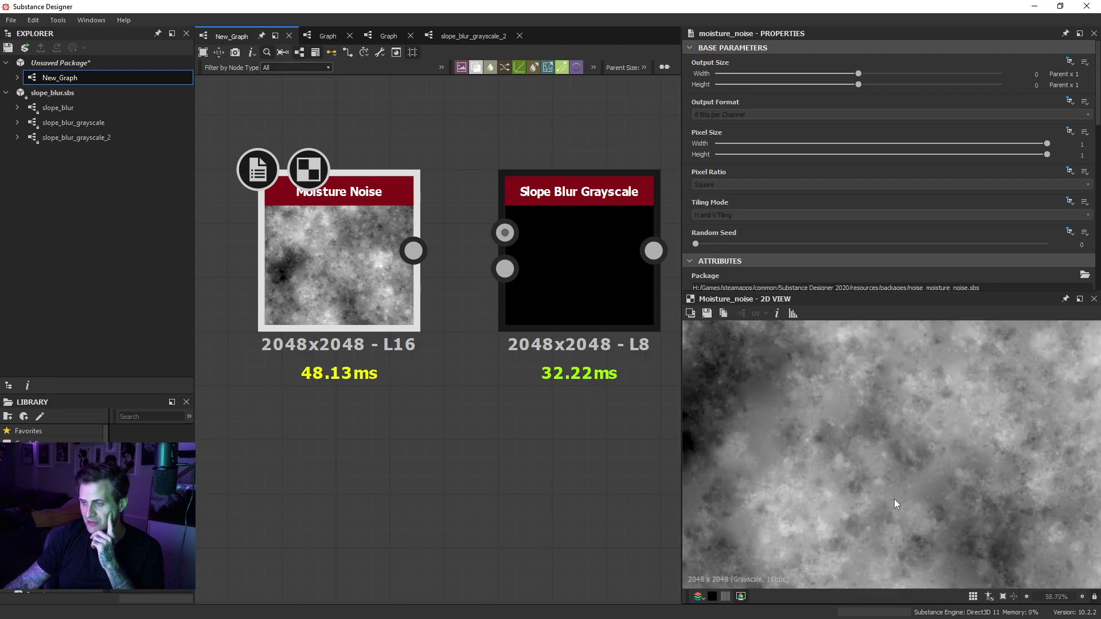
scroll(866, 452, "up", 4)
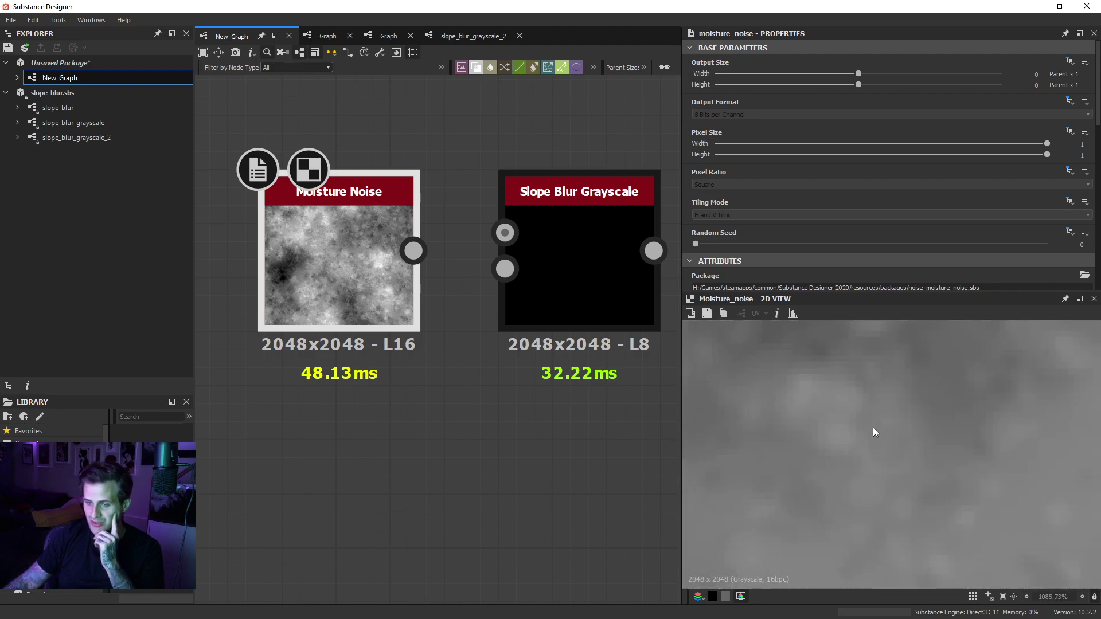
scroll(874, 433, "down", 7)
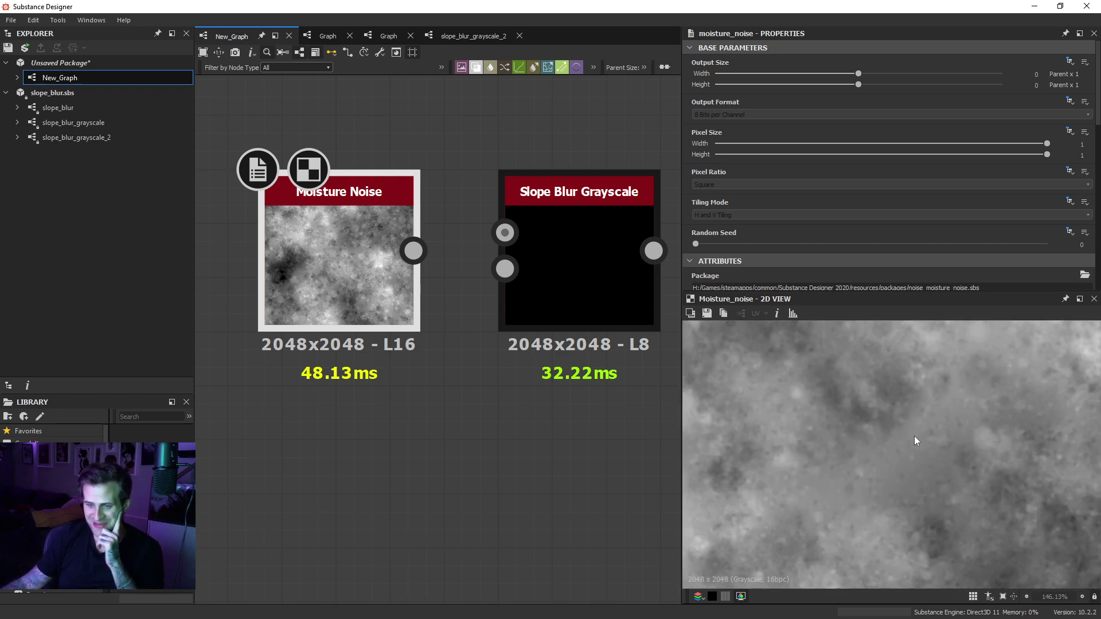
left_click(593, 241)
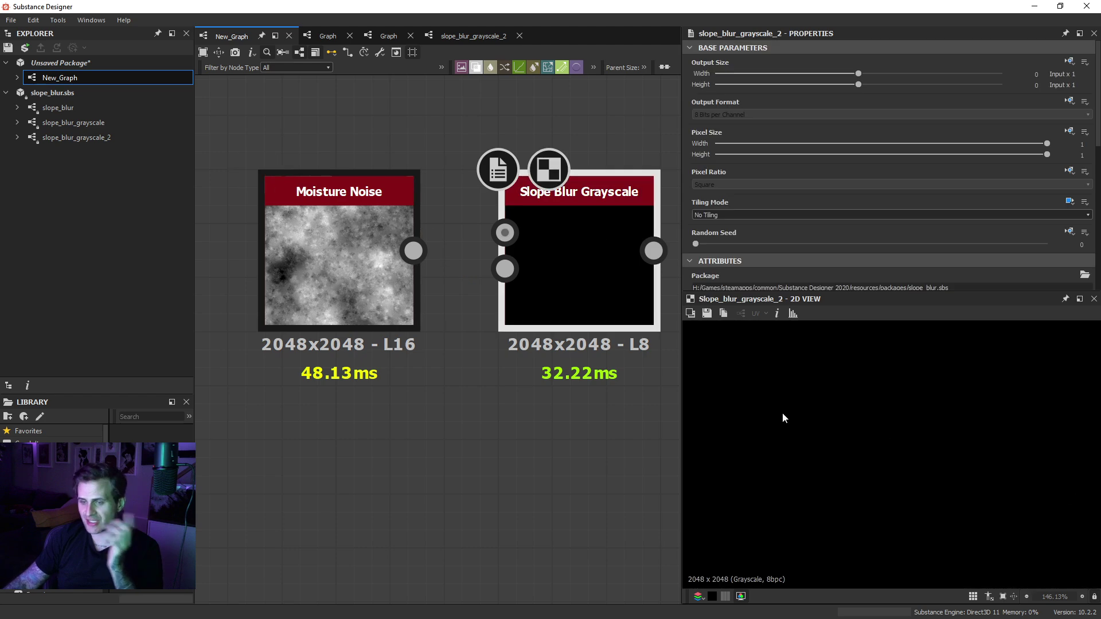
left_click(385, 296)
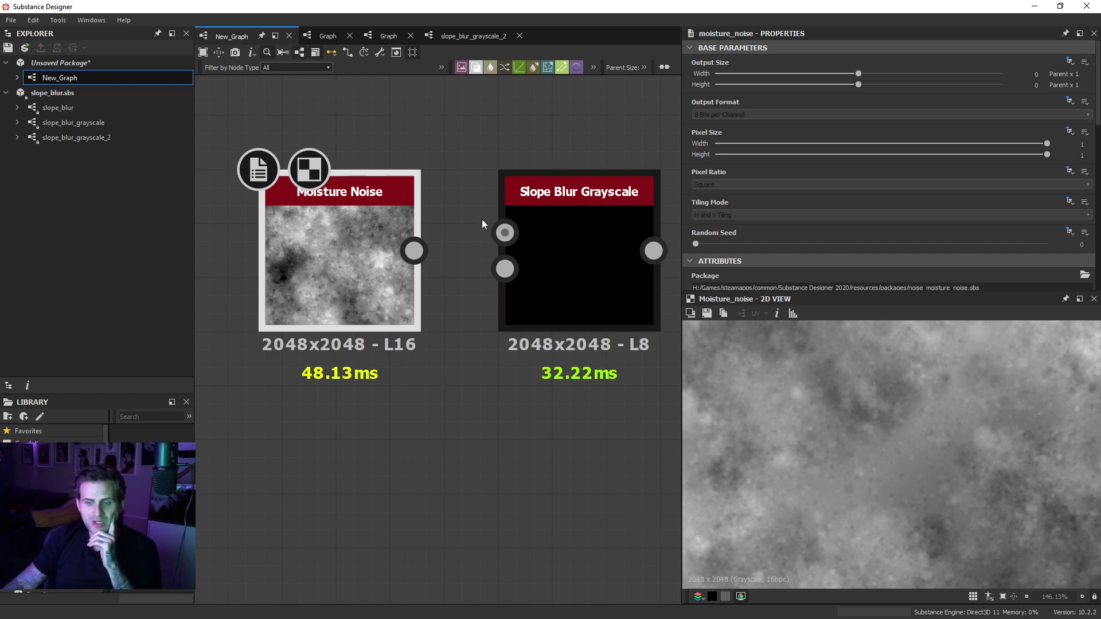
Step: Connect Moisture Noise to both the Grayscale and Slope inputs of Slope Blur Grayscale and preview the blurred output
left_click_drag(415, 251, 533, 224)
left_click_drag(505, 268, 422, 253)
left_click(566, 256)
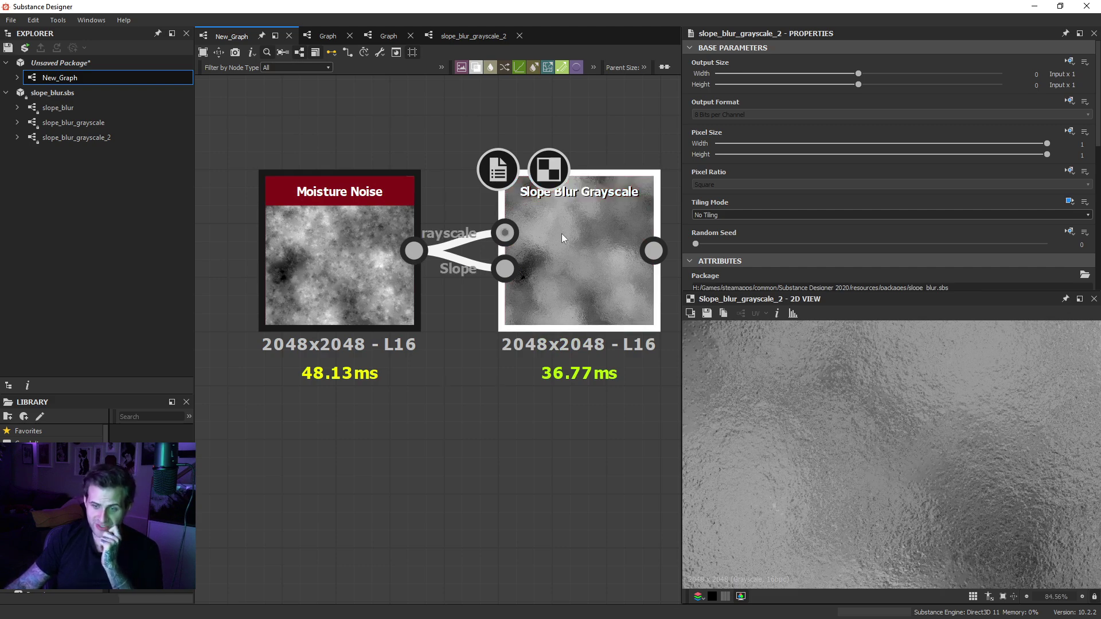
Step: Set the Slope Blur Grayscale intensity to 0.26 and compare its fine detail with the original Moisture Noise
scroll(876, 229, "down", 5)
left_click_drag(972, 242, 701, 259)
scroll(841, 410, "up", 9)
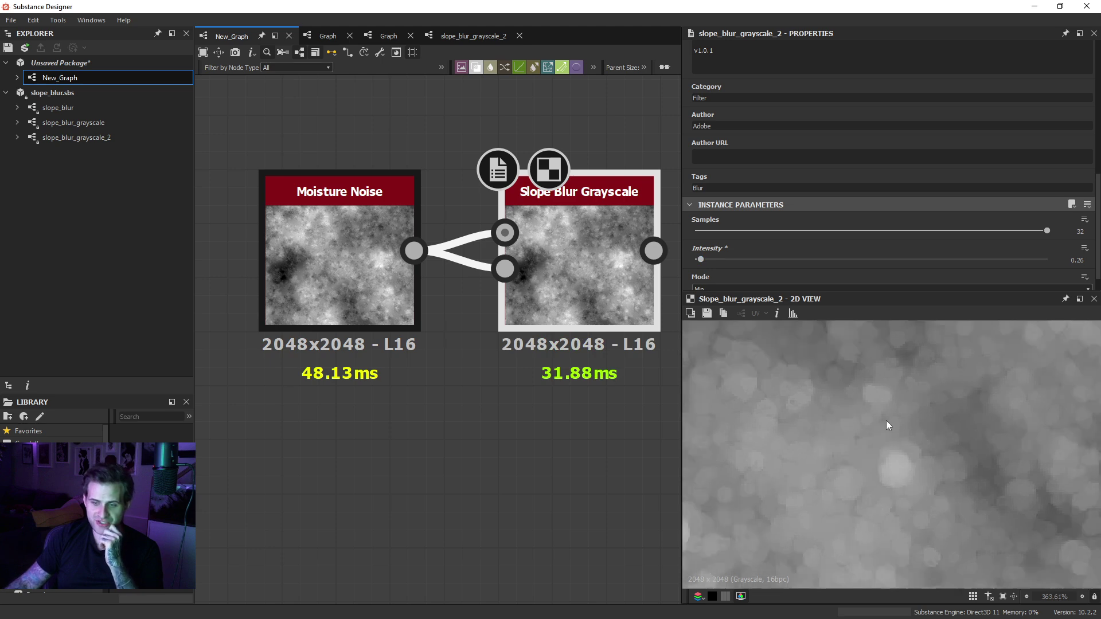
scroll(887, 425, "down", 2)
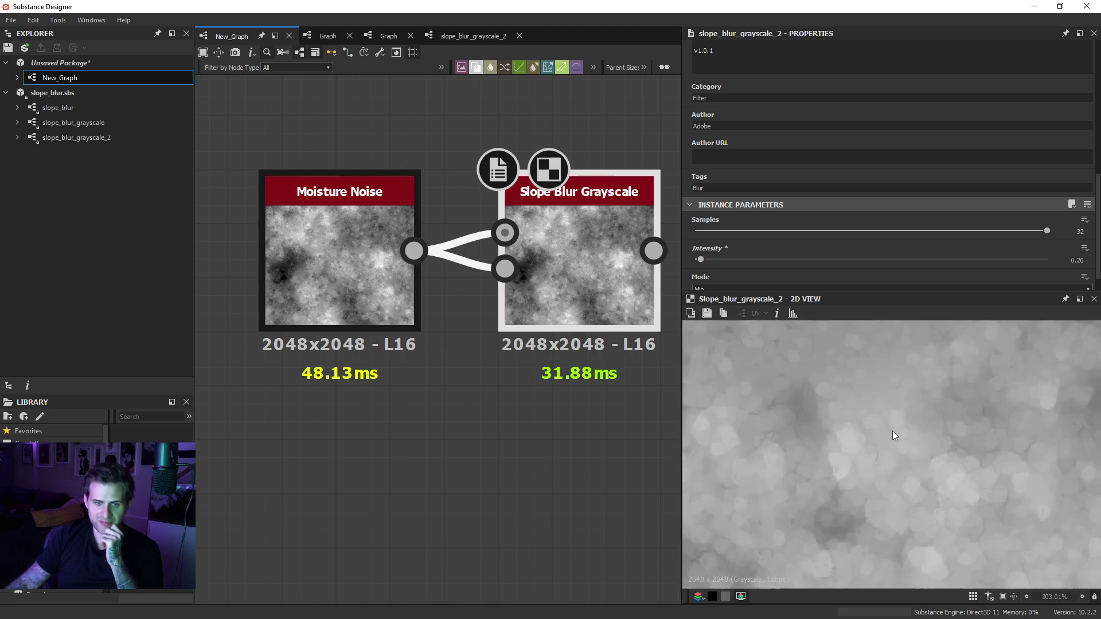
scroll(891, 432, "up", 4)
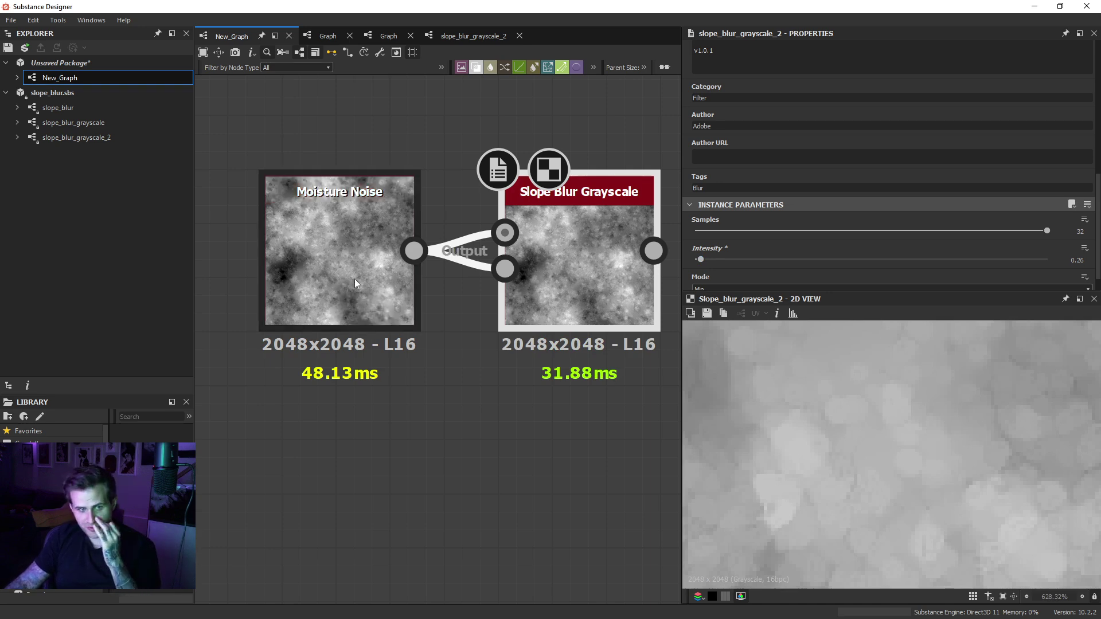
left_click(336, 275)
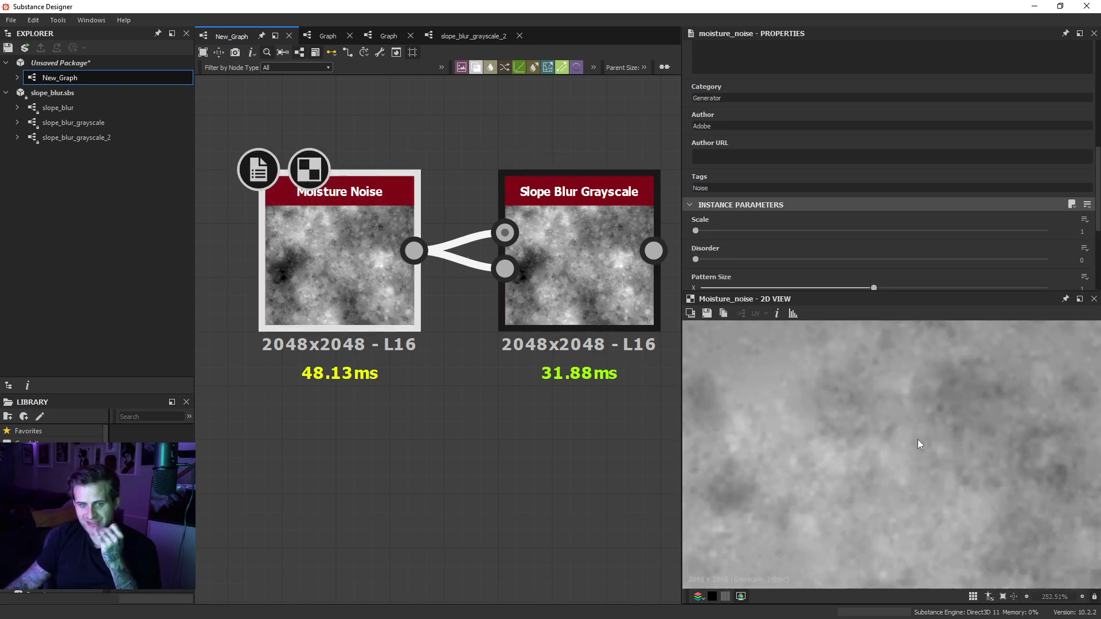
scroll(914, 438, "down", 5)
left_click(563, 284)
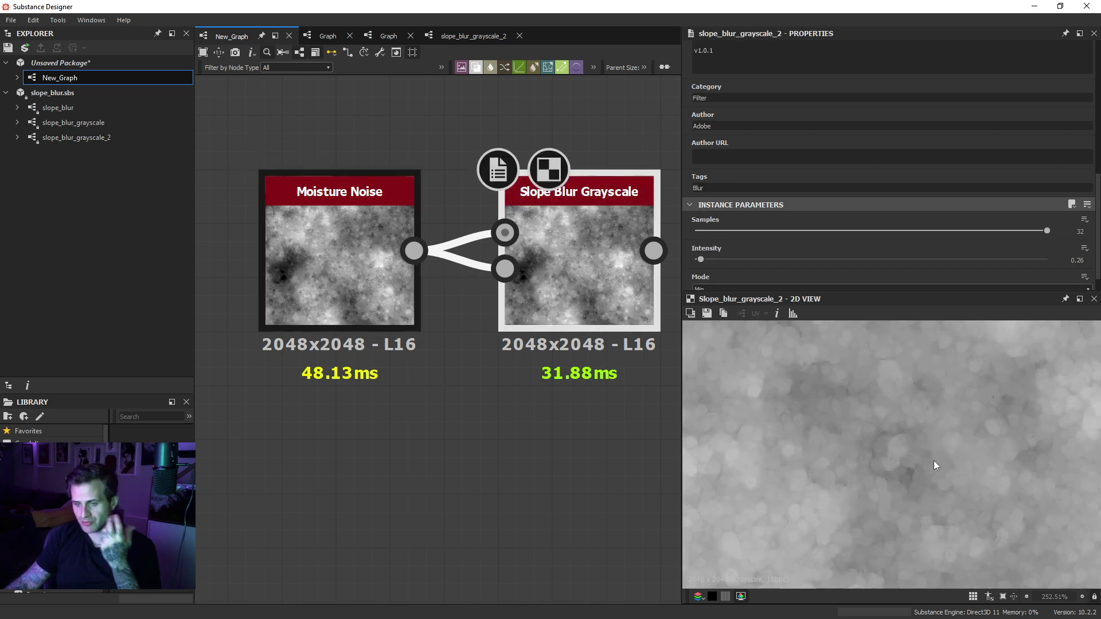
Step: Switch the Slope Blur Grayscale mode to Blur and examine the noise pattern
scroll(763, 284, "down", 1)
left_click(717, 269)
left_click(711, 273)
scroll(955, 473, "down", 1)
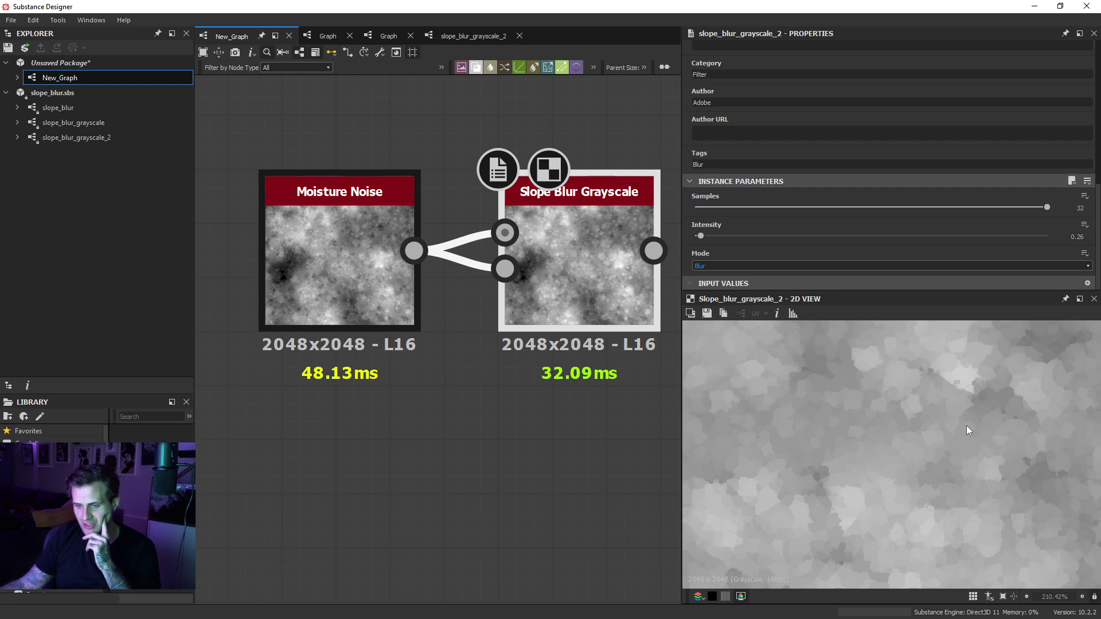
Step: Switch the Slope Blur Grayscale mode to Max and examine the noise pattern up close
left_click(702, 267)
left_click(705, 279)
left_click(711, 267)
left_click(707, 287)
scroll(906, 465, "up", 3)
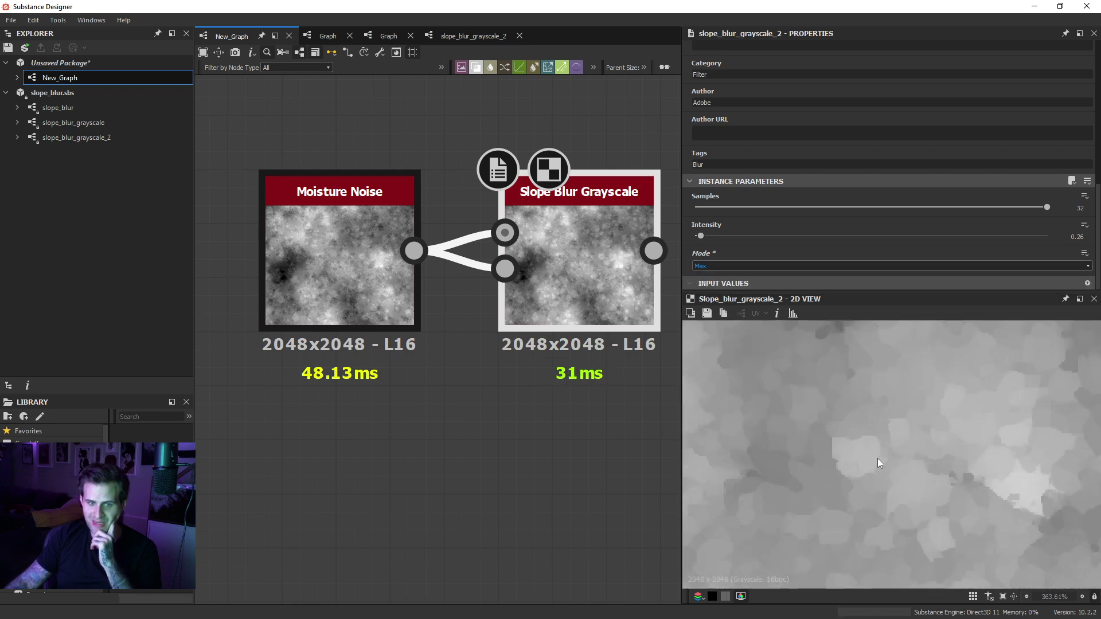
Step: Switch the Slope Blur Grayscale mode to Min and view the noise pattern at a wider scale
left_click(715, 266)
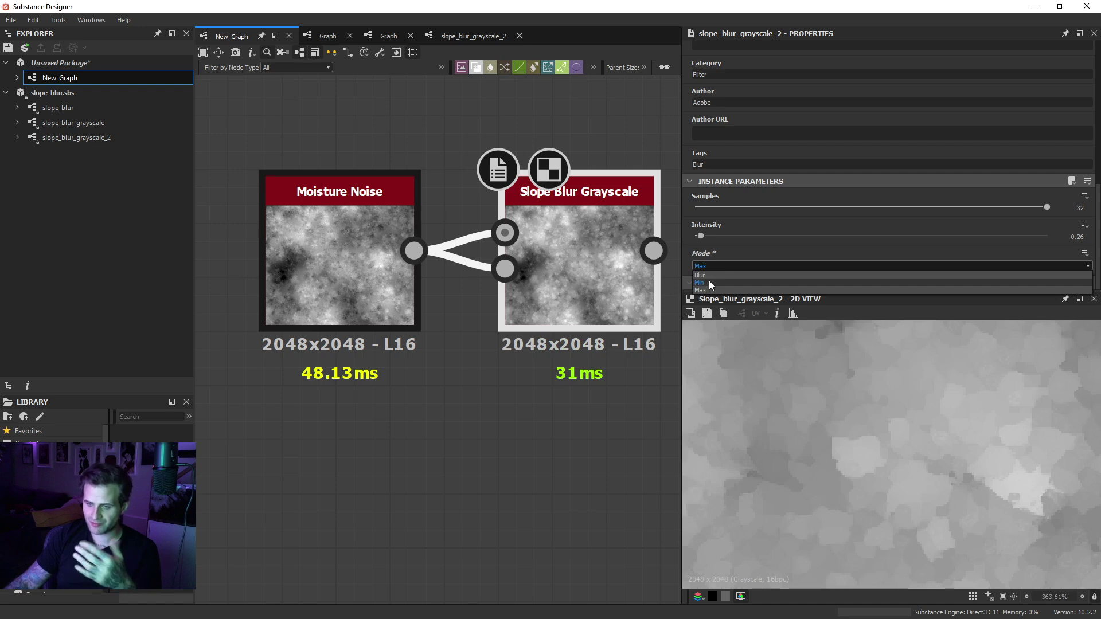
left_click(709, 282)
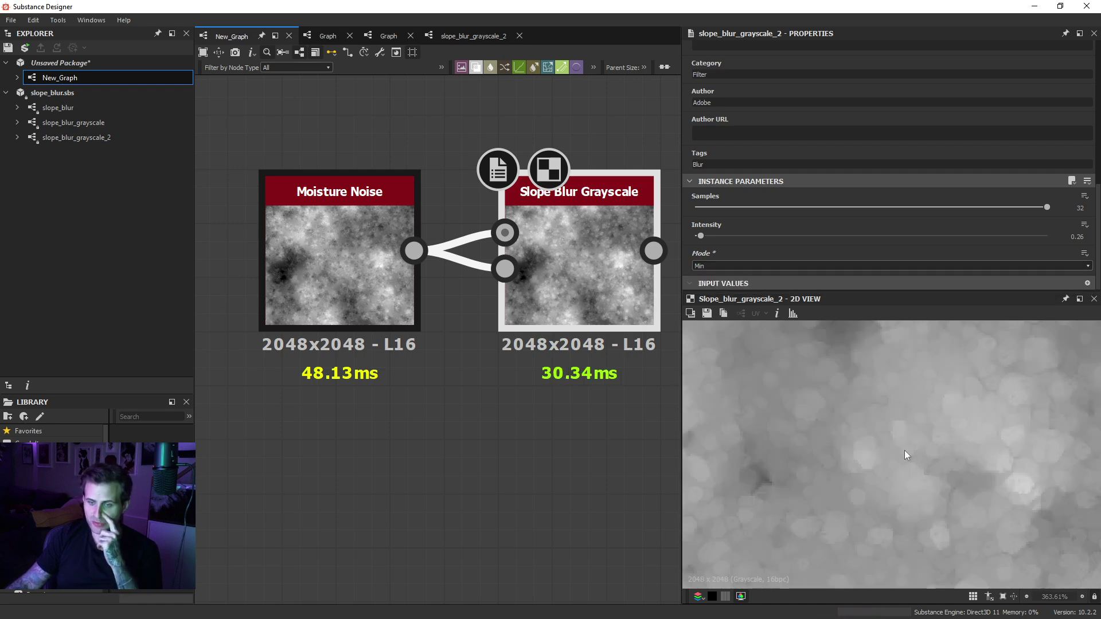
scroll(903, 450, "down", 6)
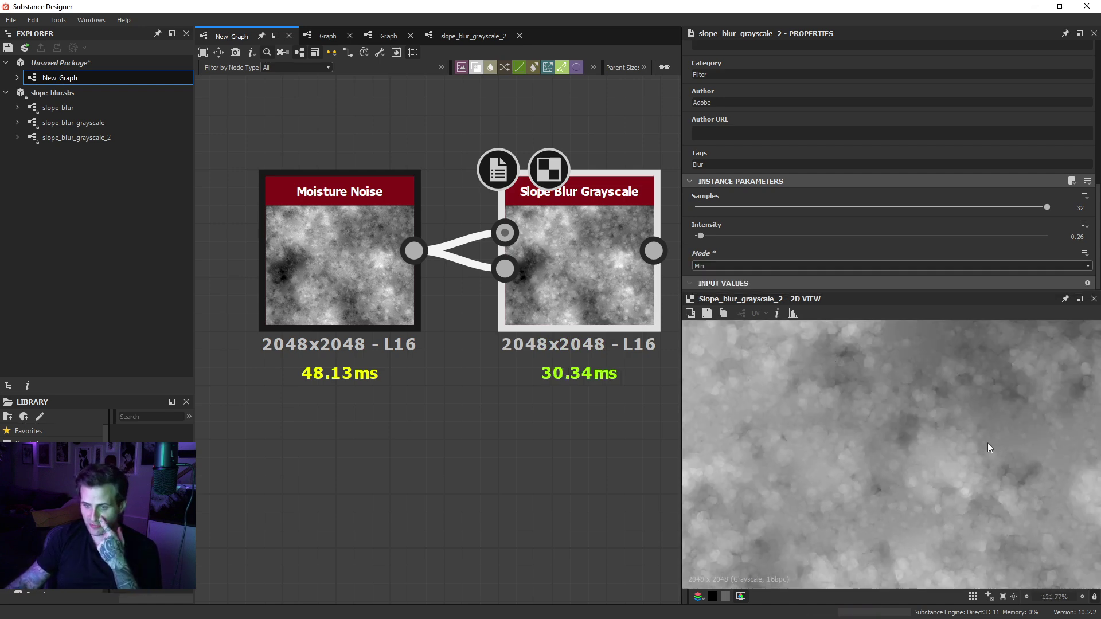
Step: Set the Slope Blur Grayscale mode to Blur and its intensity to 0.08
left_click(703, 264)
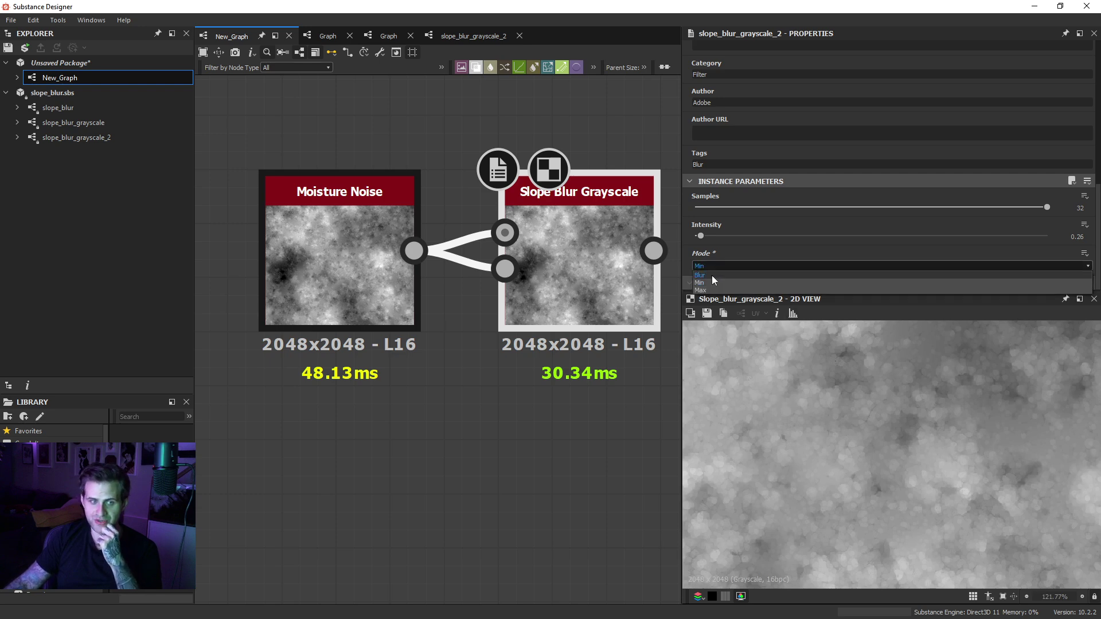
left_click(711, 274)
scroll(966, 479, "down", 6)
scroll(872, 380, "up", 6)
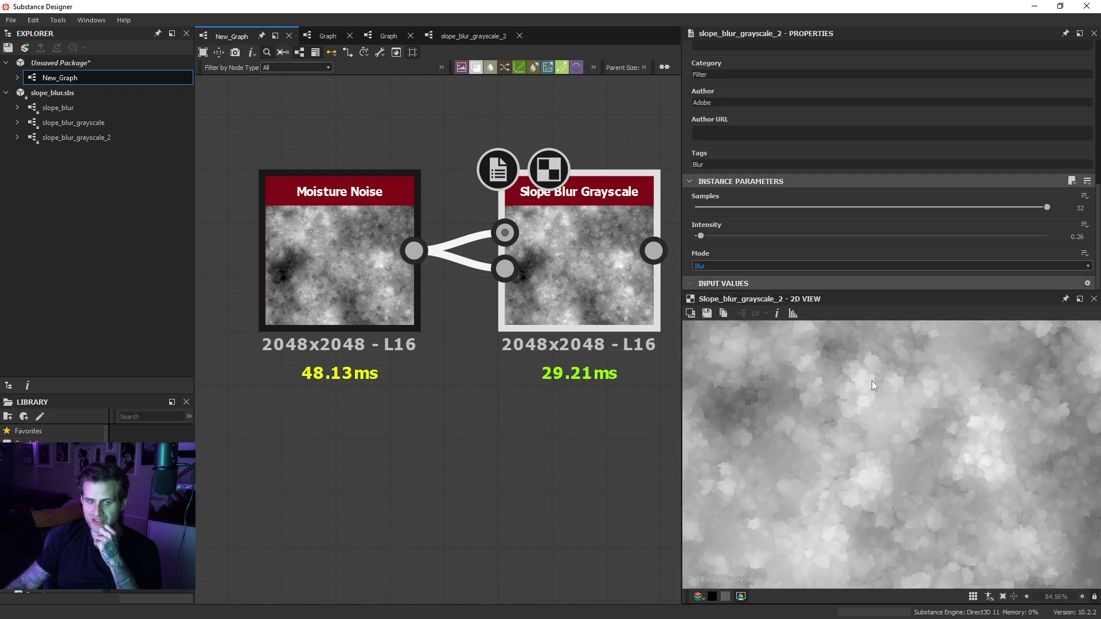
left_click_drag(701, 236, 698, 236)
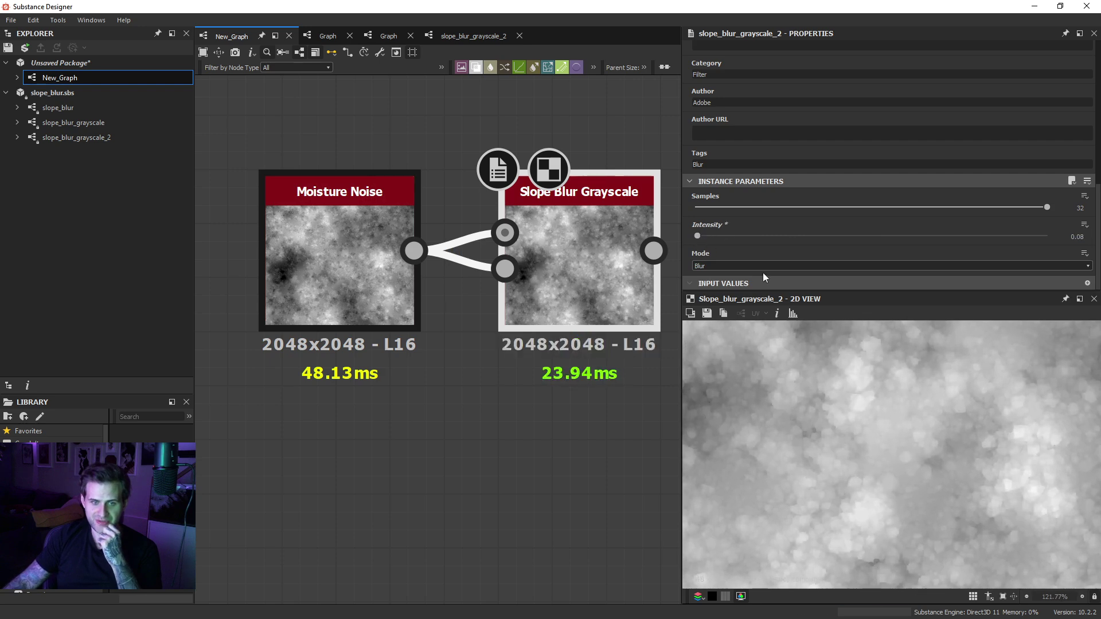
scroll(906, 383, "down", 5)
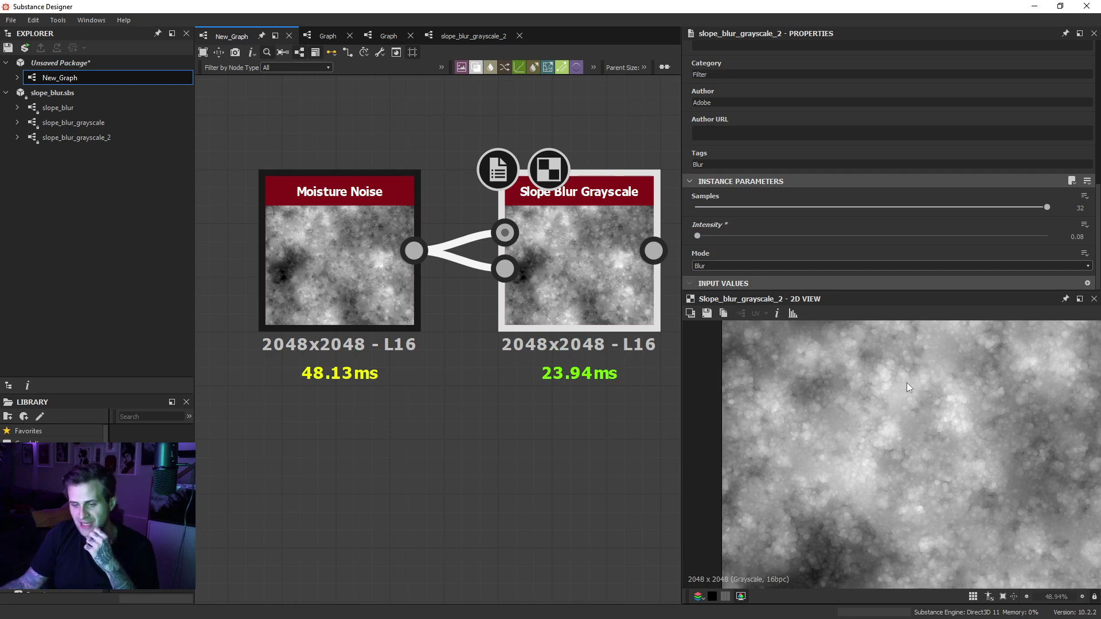
Step: Add a Blur HQ Grayscale node below Slope Blur Grayscale
middle_click_drag(520, 314, 477, 323)
left_click(473, 449)
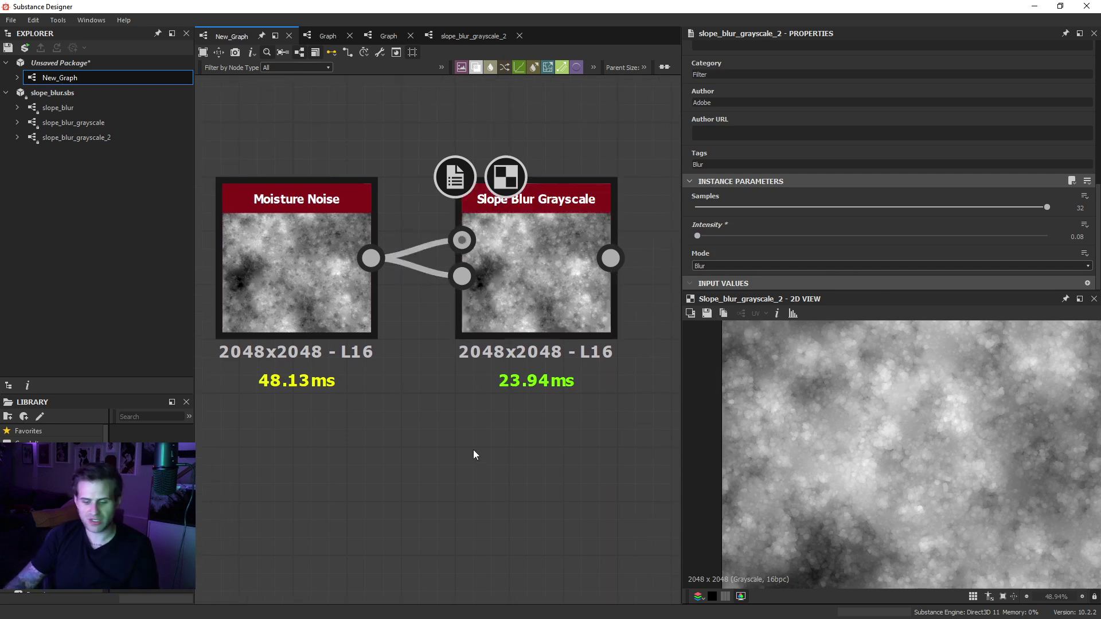
key("space")
type("blur")
left_click(507, 284)
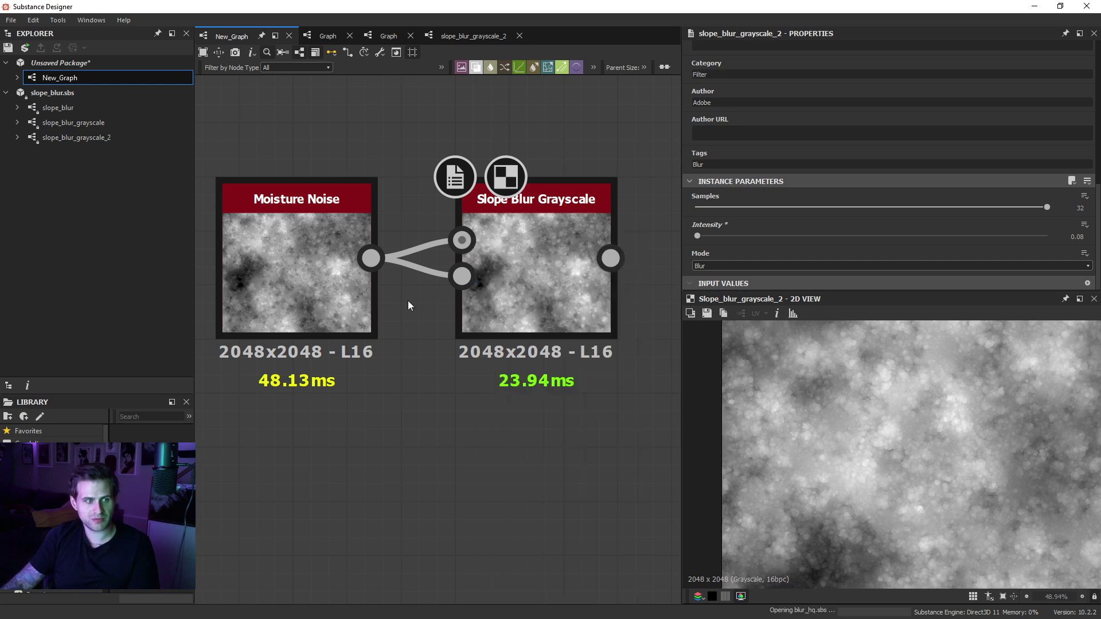
Step: Connect the Moisture Noise output to the Blur HQ Grayscale node and preview the blurred result
left_click_drag(322, 277, 244, 278)
left_click_drag(318, 252, 466, 446)
left_click(487, 445)
middle_click_drag(508, 444, 532, 442)
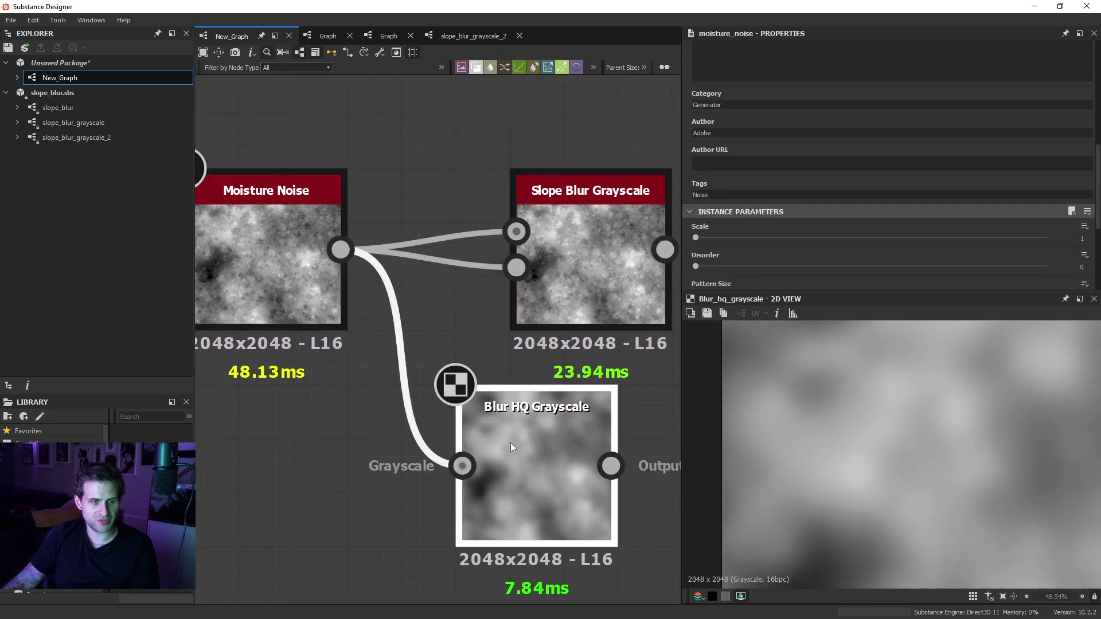
Step: Feed the Blur HQ Grayscale output into the slope input of Slope Blur Grayscale and preview the Slope Blur Grayscale result
left_click_drag(532, 442, 478, 442)
left_click_drag(517, 268, 557, 466)
double_click(578, 289)
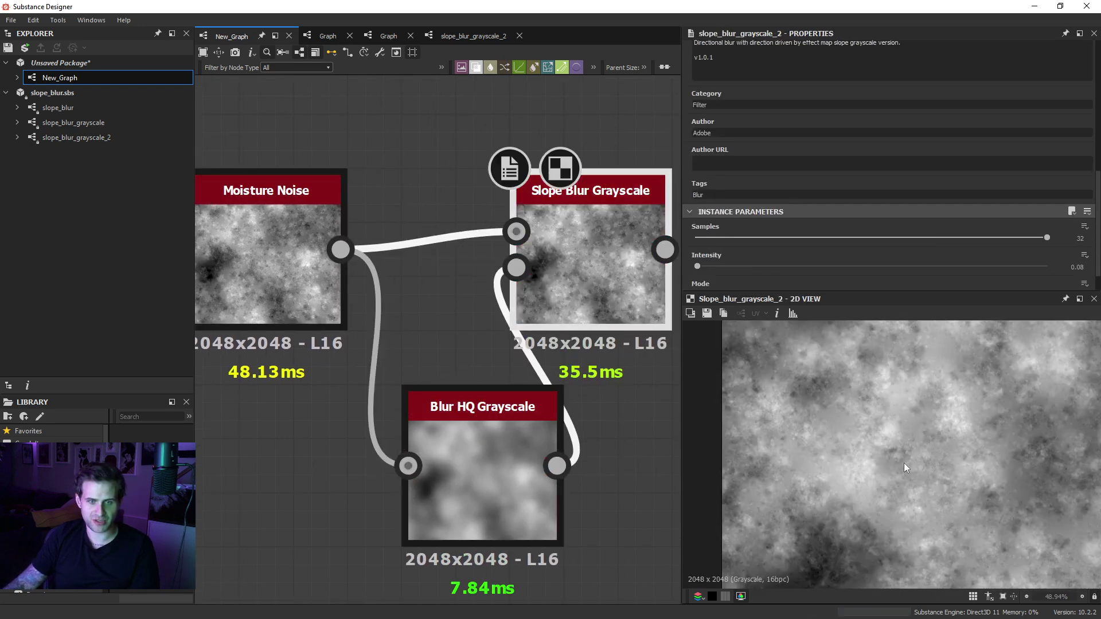
Step: Raise the Slope Blur Grayscale intensity to about 2.03
scroll(907, 463, "up", 4)
left_click_drag(697, 266, 741, 263)
scroll(945, 365, "down", 2)
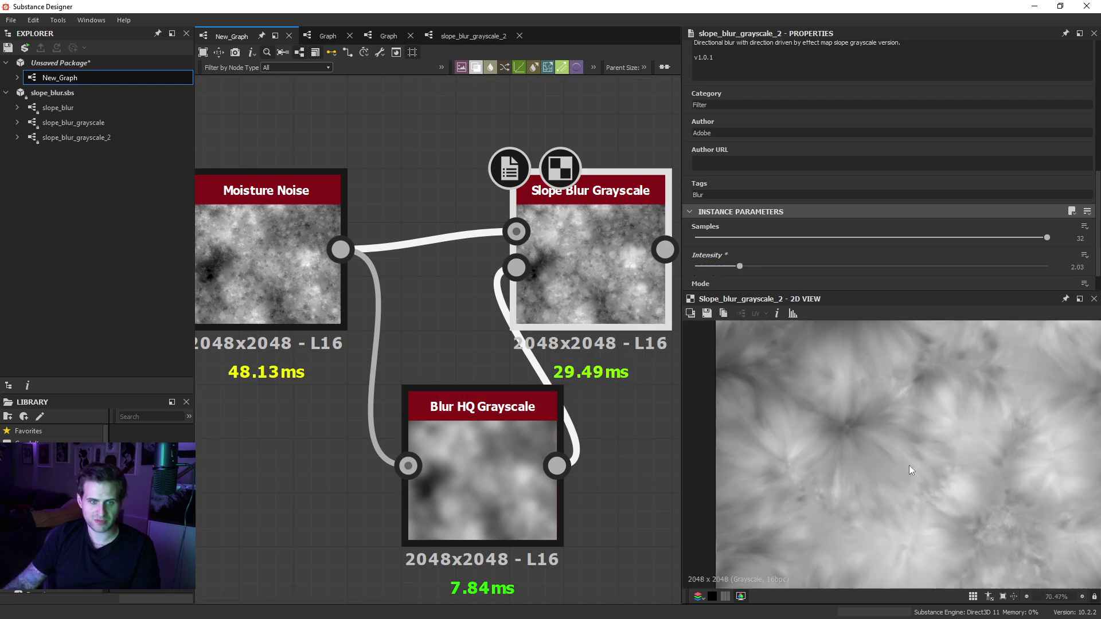
Step: Set the Blur HQ Grayscale intensity to 2.01 and the Slope Blur Grayscale intensity to 0.34
left_click(512, 447)
left_click_drag(746, 237, 687, 266)
scroll(972, 474, "down", 1)
left_click(596, 288)
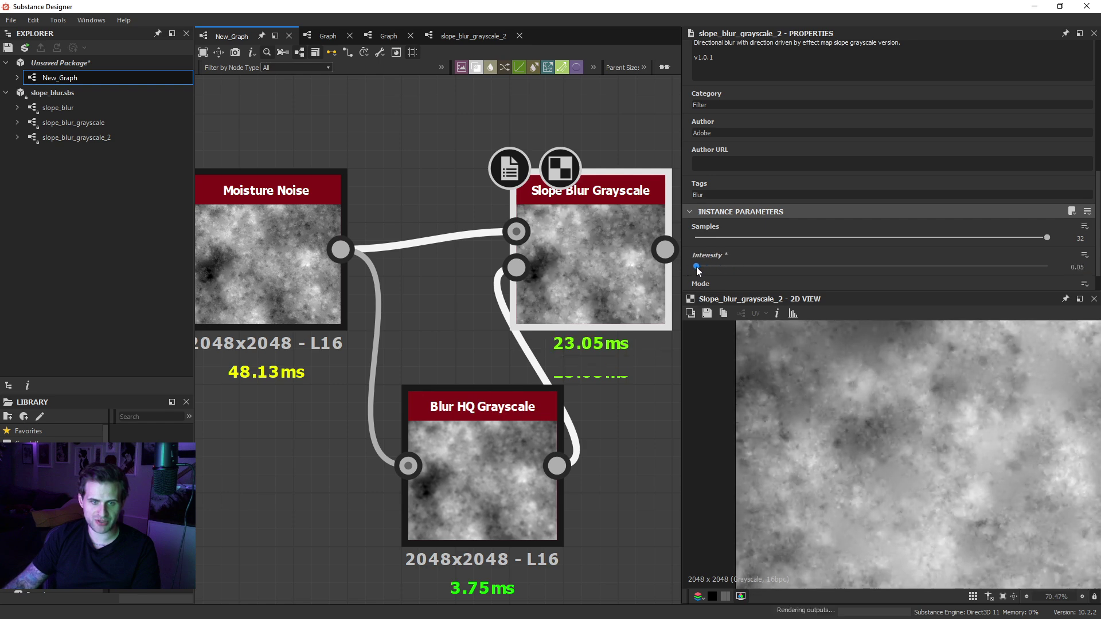
Step: Preview the Blur HQ Grayscale output and examine the resulting Slope Blur Grayscale pattern up close
double_click(546, 445)
scroll(759, 376, "up", 3)
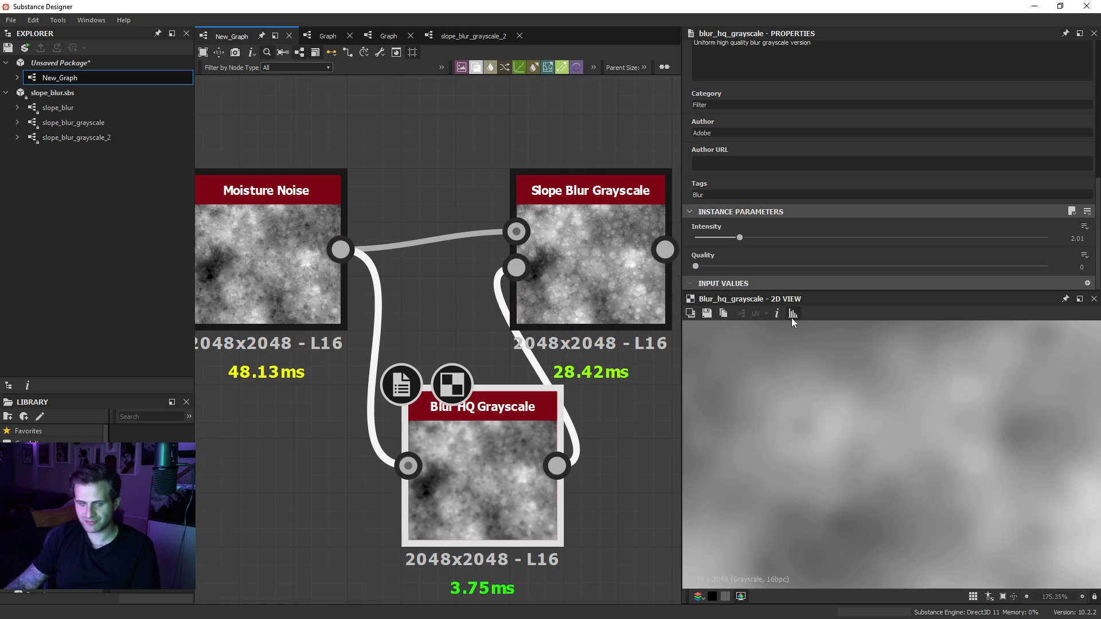
double_click(611, 277)
scroll(838, 431, "down", 5)
scroll(978, 439, "up", 4)
middle_click_drag(975, 393, 913, 428)
scroll(870, 407, "up", 2)
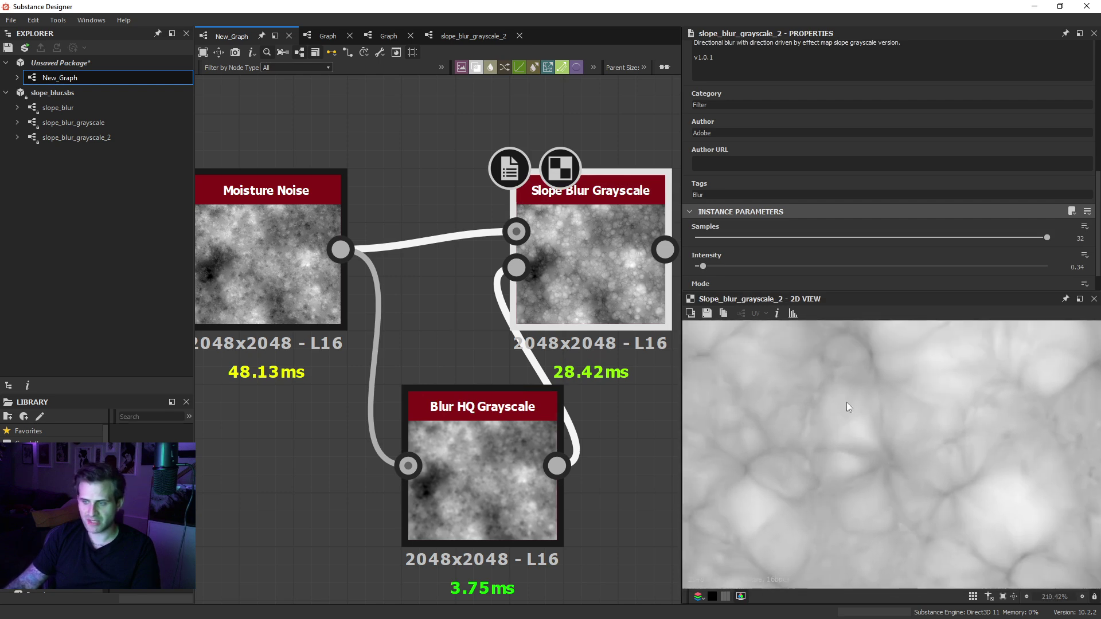
middle_click_drag(933, 358, 906, 412)
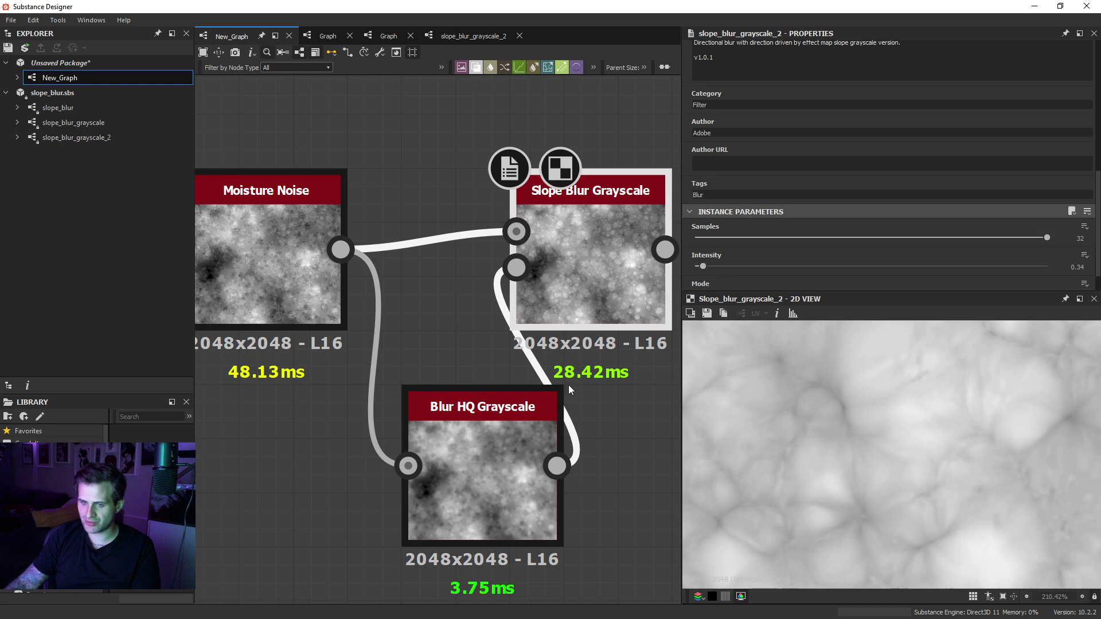
Step: Set the Slope Blur Grayscale mode to Min
scroll(766, 257, "down", 1)
left_click(707, 265)
left_click(709, 282)
scroll(913, 432, "down", 4)
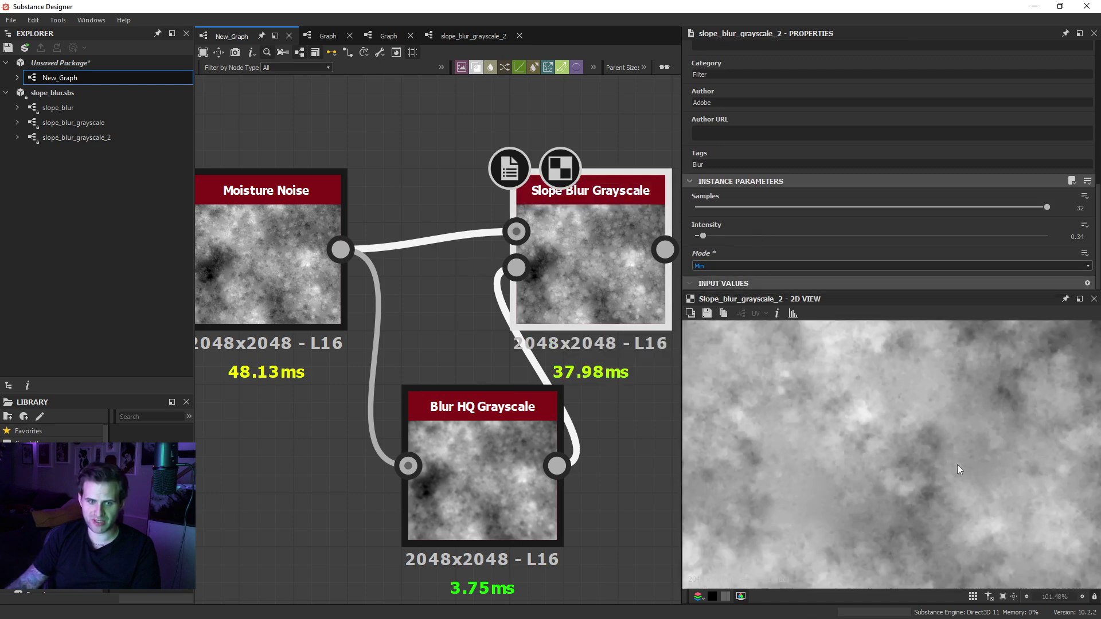
Step: Raise the Slope Blur Grayscale intensity to about 6.23 and examine the pattern at several scales
scroll(907, 459, "up", 7)
left_click(717, 237)
left_click_drag(720, 238, 832, 241)
scroll(930, 458, "down", 4)
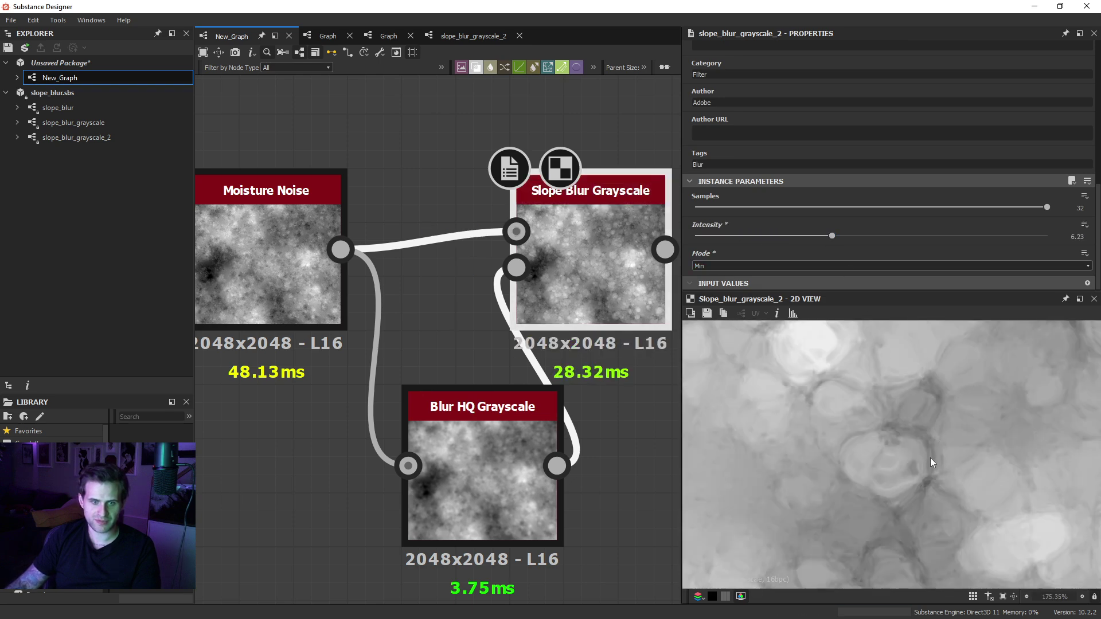
scroll(930, 459, "down", 5)
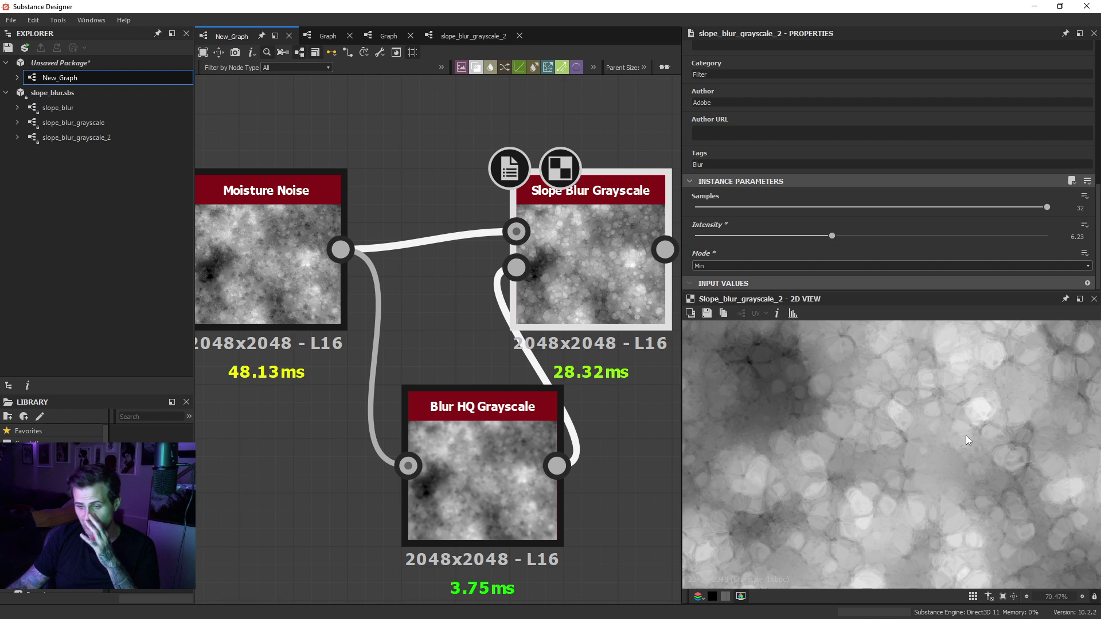
scroll(998, 425, "down", 3)
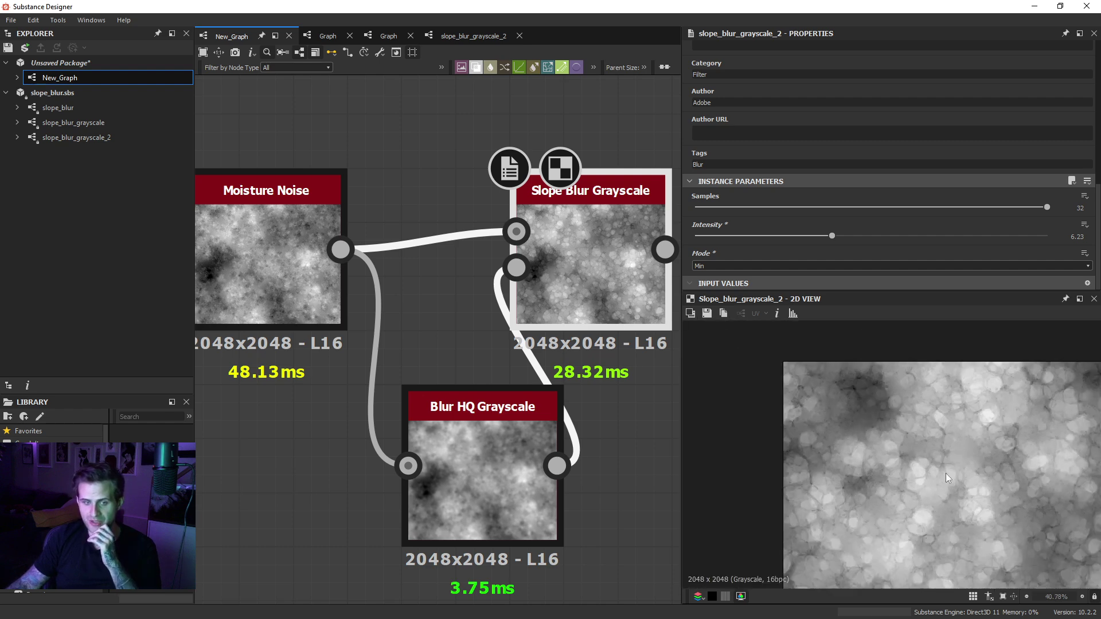
Step: Set the Slope Blur Grayscale mode to Max and its intensity to about 1.36
left_click(741, 270)
left_click(714, 288)
scroll(929, 460, "up", 3)
left_click(787, 237)
left_click_drag(787, 237, 725, 235)
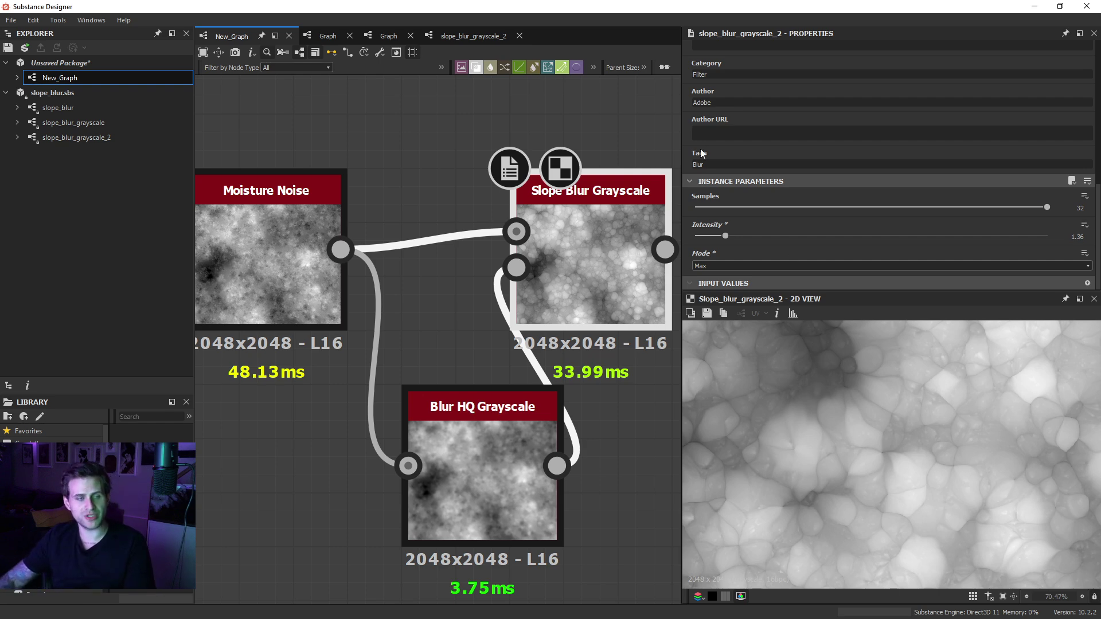
Step: Add a Shape node above the Moisture Noise node
scroll(503, 346, "down", 3)
key("space")
type("shape")
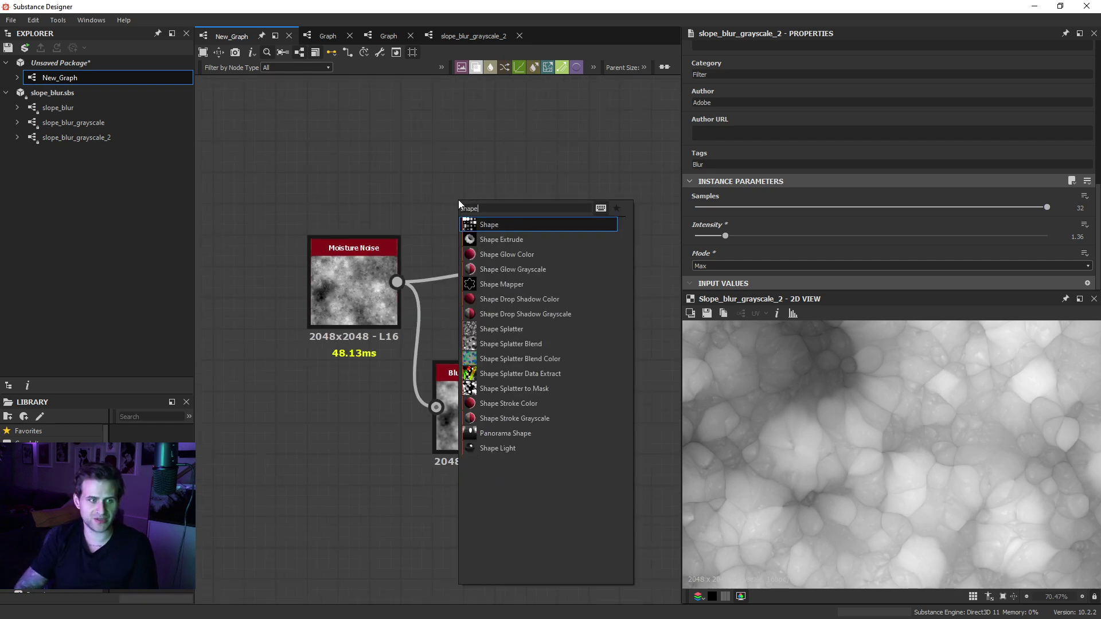
key("Return")
scroll(453, 189, "down", 2)
middle_click_drag(453, 189, 459, 247)
left_click_drag(459, 247, 441, 212)
Step: Set the Shape node's scale to about 0.79 and its pattern to Pyramid
left_click_drag(1013, 268, 974, 266)
left_click_drag(455, 221, 436, 221)
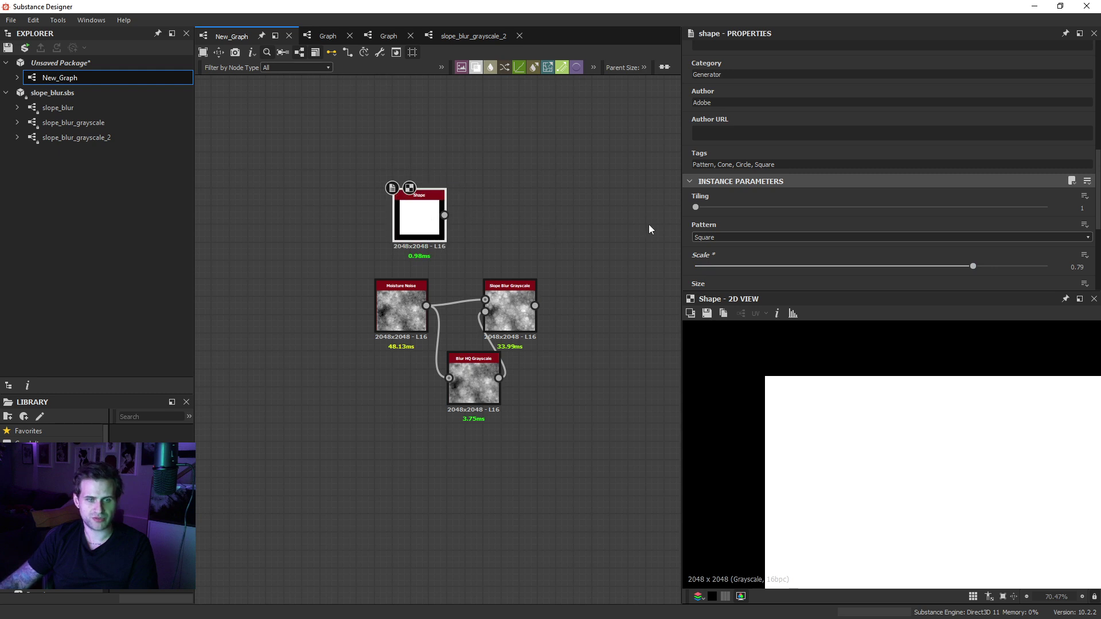
left_click(719, 236)
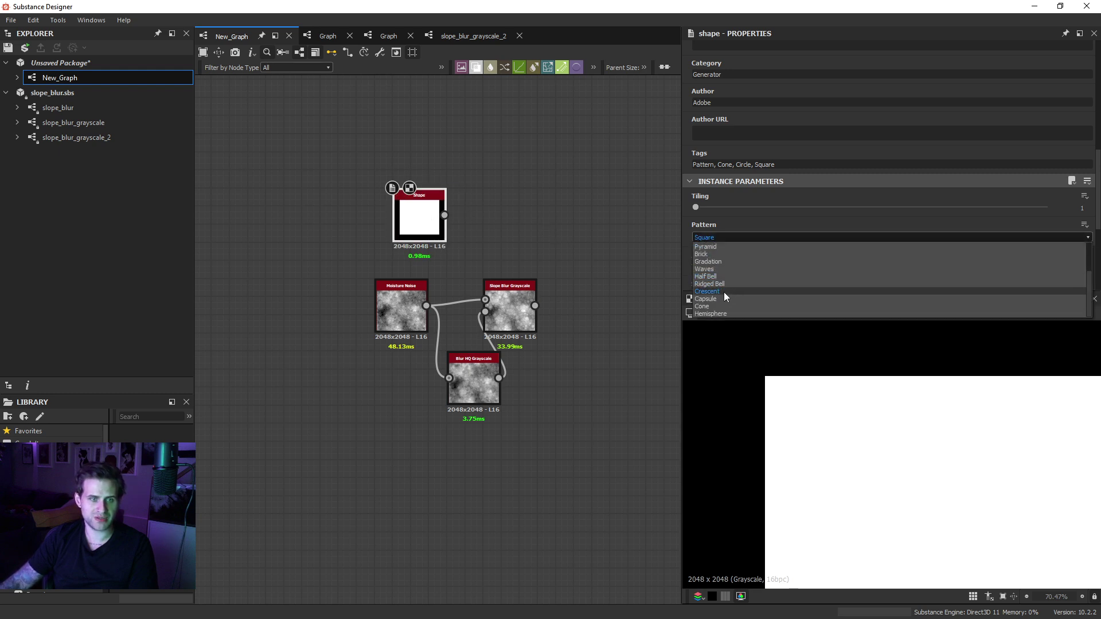
left_click(723, 245)
Step: Add a Curve node connected to the Shape output
scroll(449, 209, "down", 1)
key("space")
type("curve")
left_click(459, 241)
scroll(505, 211, "up", 2)
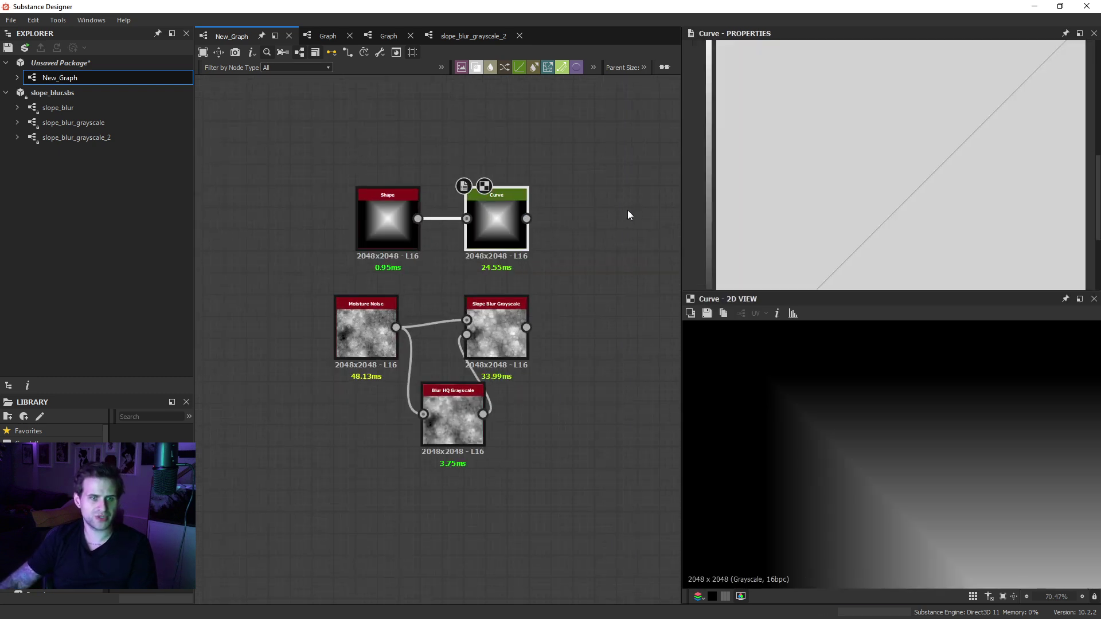
Step: Add points to the lower part of the curve to form a flat ledge at about 0.22 followed by a steep rise
scroll(844, 136, "up", 3)
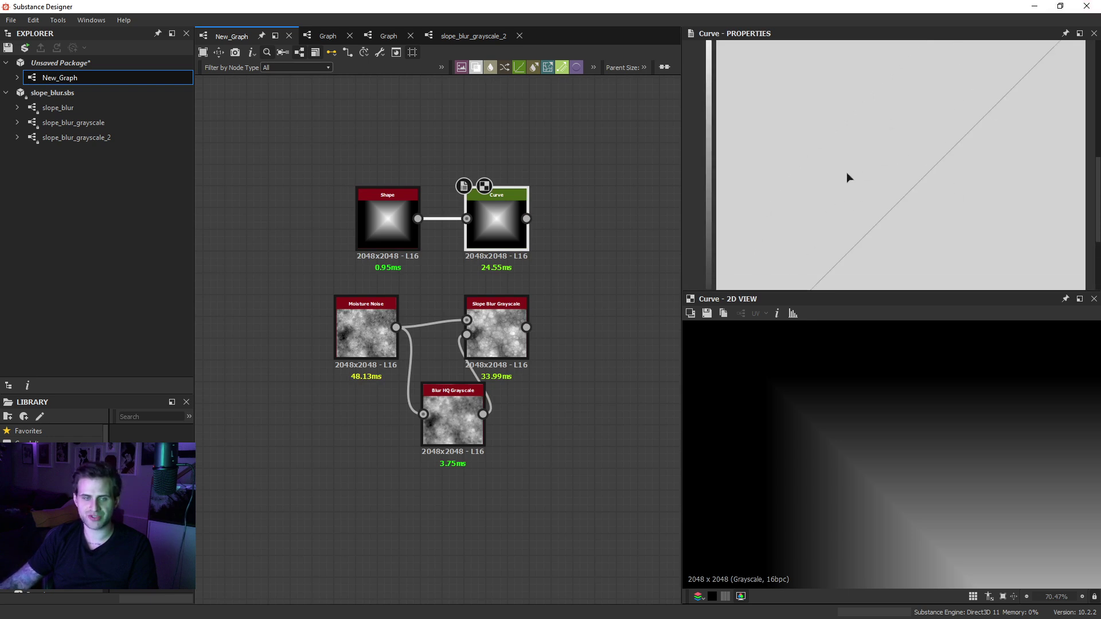
left_click(818, 242)
scroll(826, 161, "up", 3)
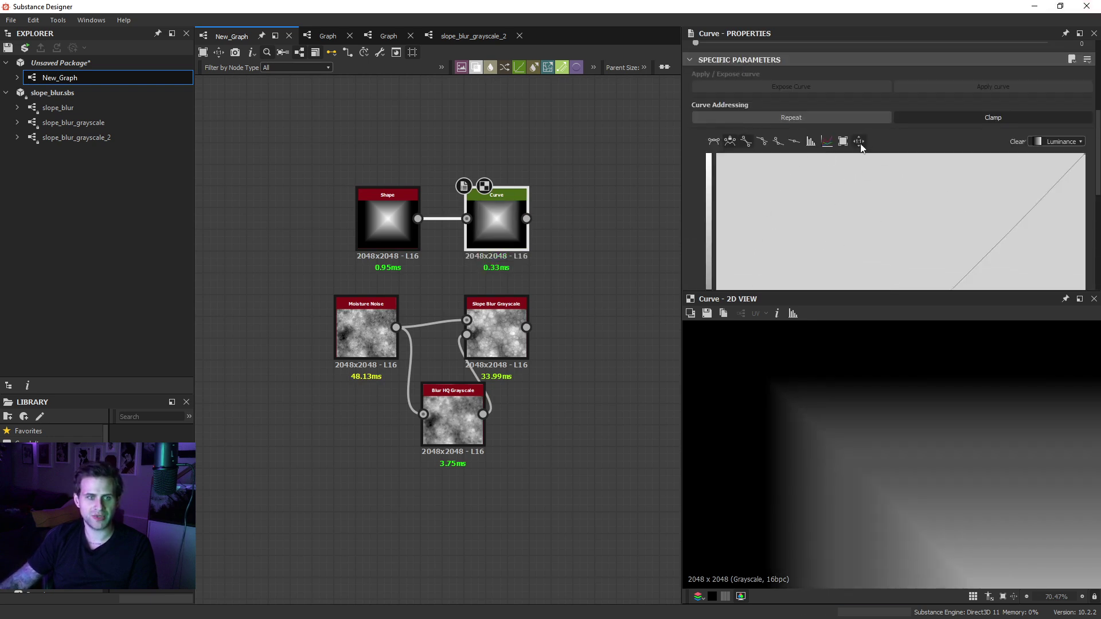
scroll(899, 235, "down", 3)
left_click_drag(855, 227, 894, 266)
left_click_drag(948, 224, 939, 165)
scroll(934, 163, "down", 2)
left_click_drag(940, 63, 929, 91)
left_click_drag(787, 68, 1011, 216)
left_click_drag(893, 164, 846, 203)
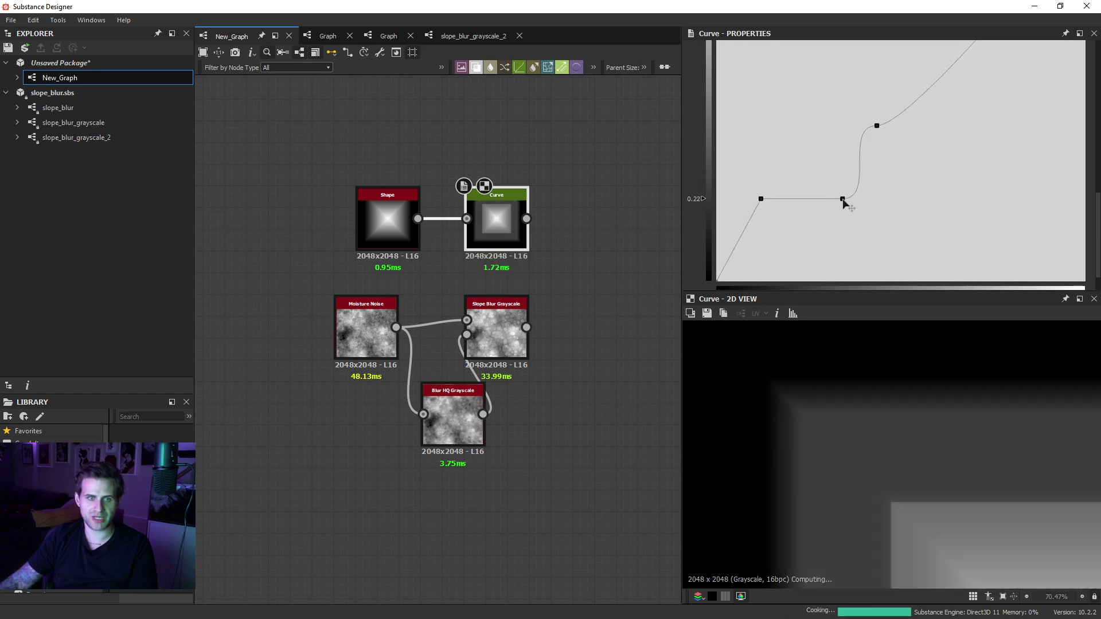
Step: Add points to the upper part of the curve to form more steps, including ones at about 0.77 and 0.89, and view the whole shape
scroll(905, 140, "up", 2)
double_click(928, 161)
left_click_drag(928, 162, 992, 193)
double_click(1026, 97)
left_click_drag(1026, 97, 1011, 68)
scroll(1064, 73, "up", 1)
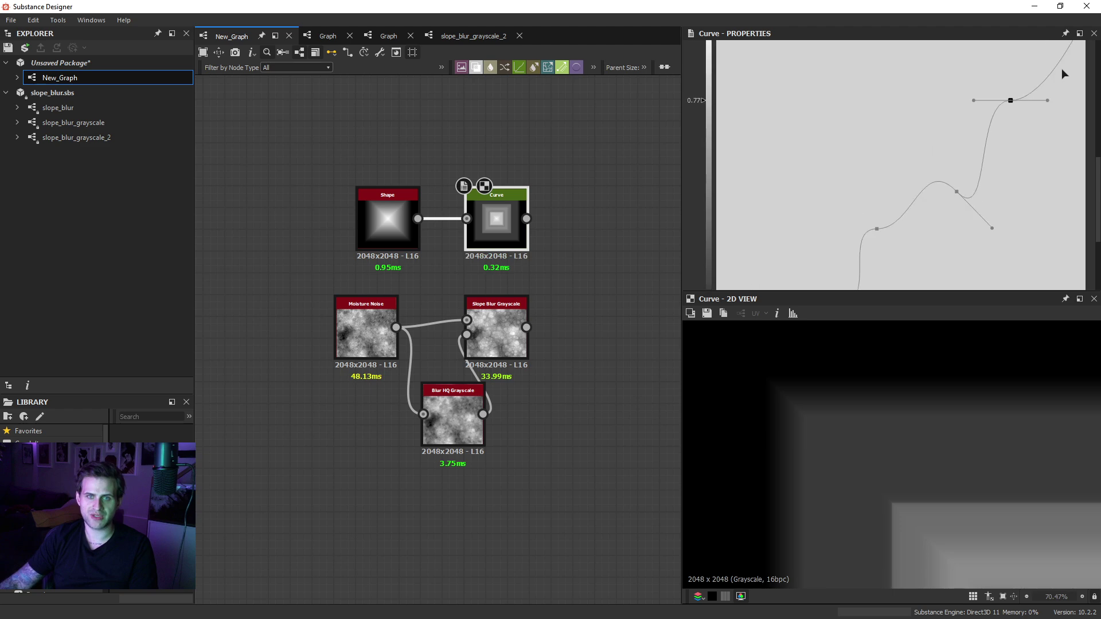
key("f")
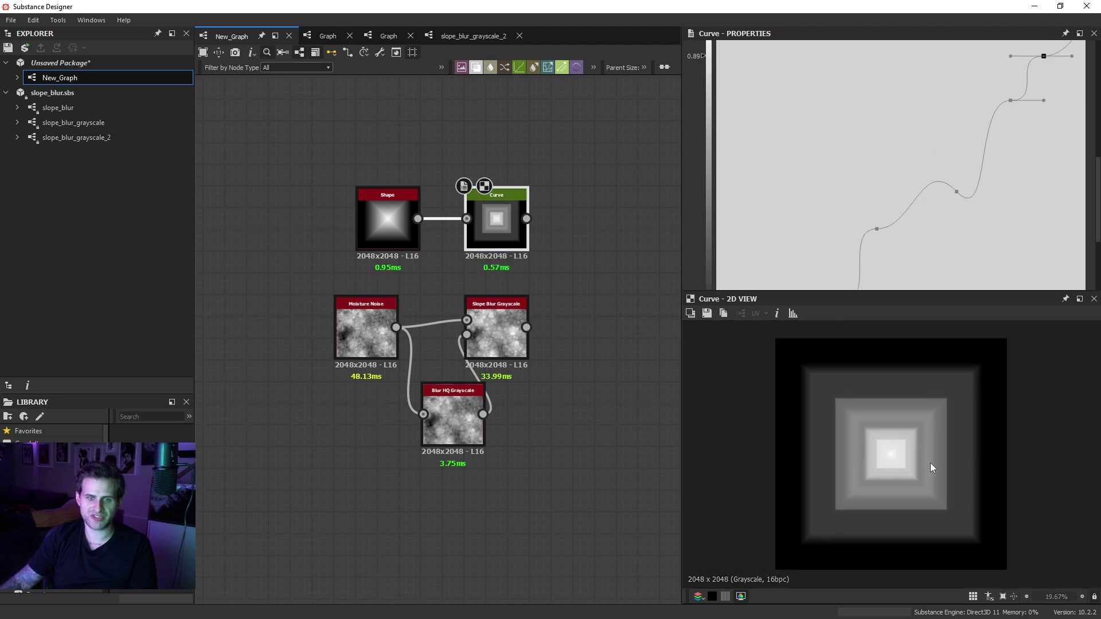
Step: Add a Normal Sobel node fed by the Curve output
middle_click_drag(657, 210, 569, 232)
key("space")
type("normal so")
key("Return")
left_click_drag(437, 240, 557, 240)
Step: Show the 3D view with the OpenGL renderer, dock it below the graph and resize the panes to widen the graph area
left_click_drag(1100, 519, 7, 537)
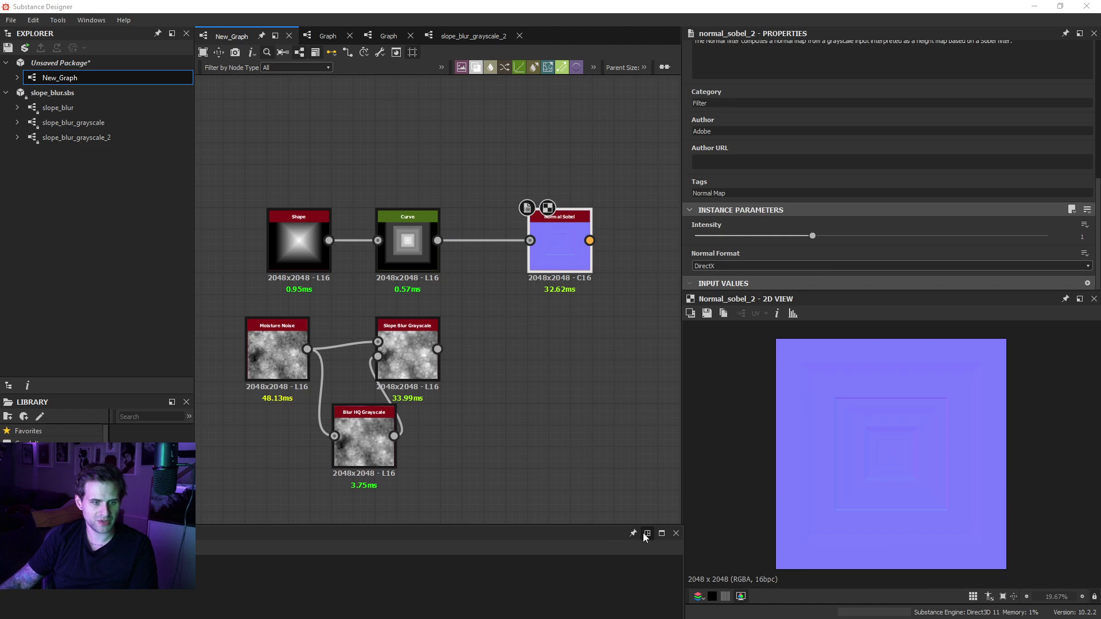
left_click(644, 534)
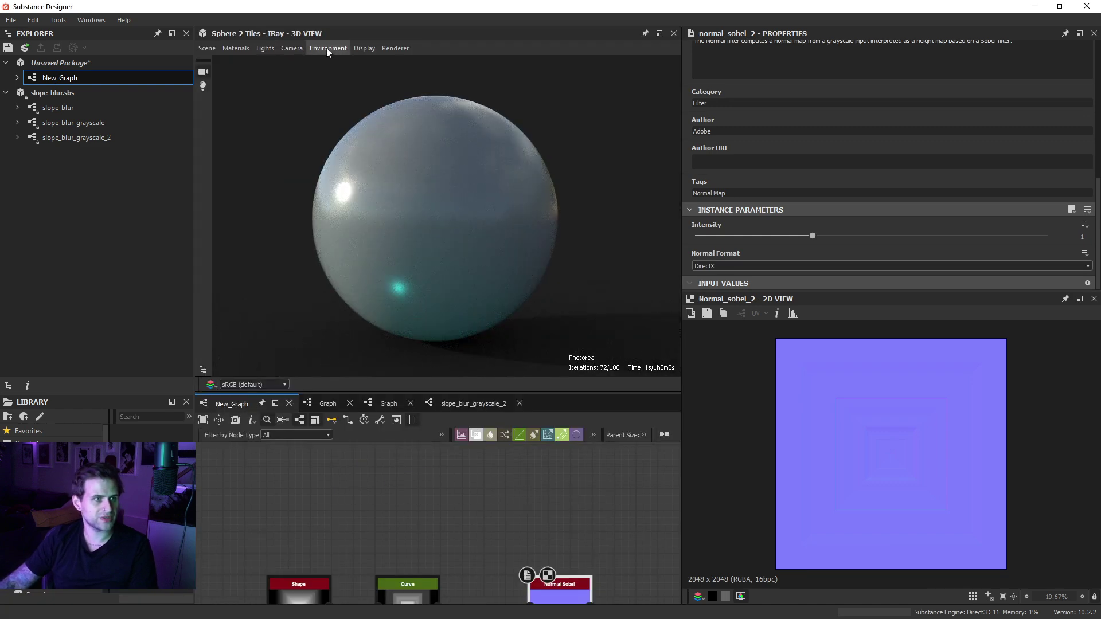
left_click(395, 48)
left_click(303, 36)
left_click_drag(302, 37, 598, 442)
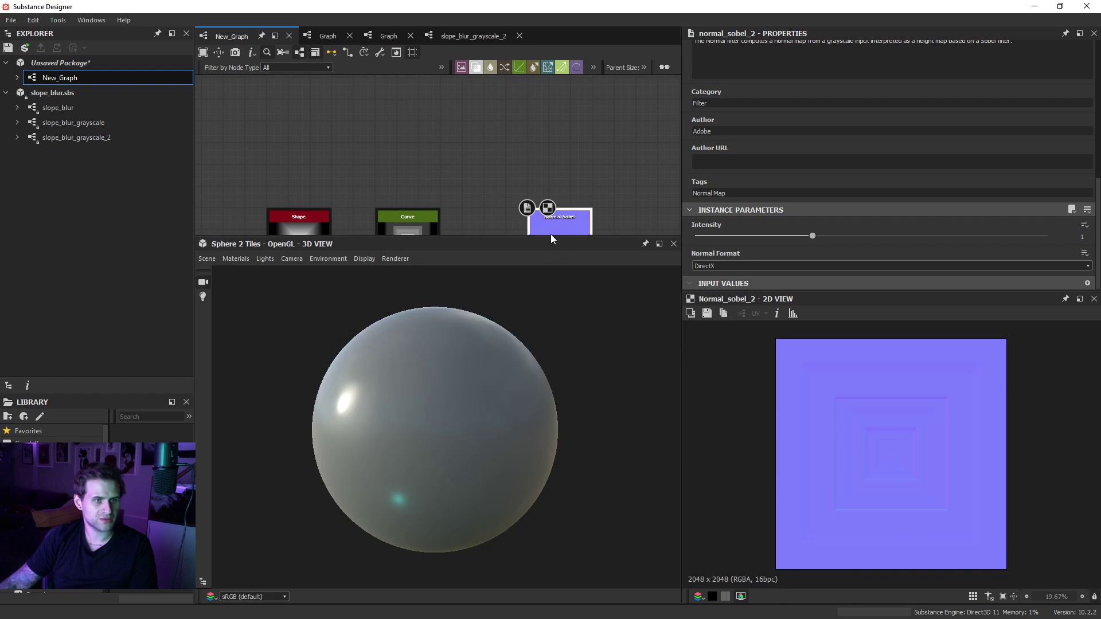
left_click_drag(551, 238, 553, 383)
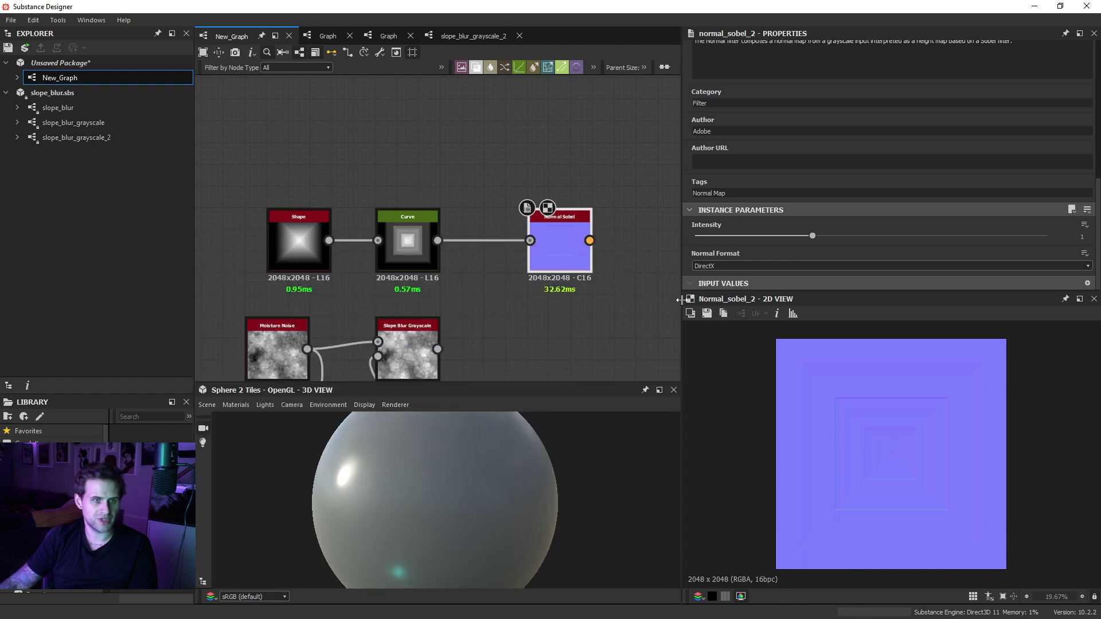
left_click_drag(682, 300, 809, 300)
Step: Set the Normal Sobel intensity to 4 and connect its output to the Normal output node
scroll(619, 257, "down", 5)
scroll(614, 258, "up", 4)
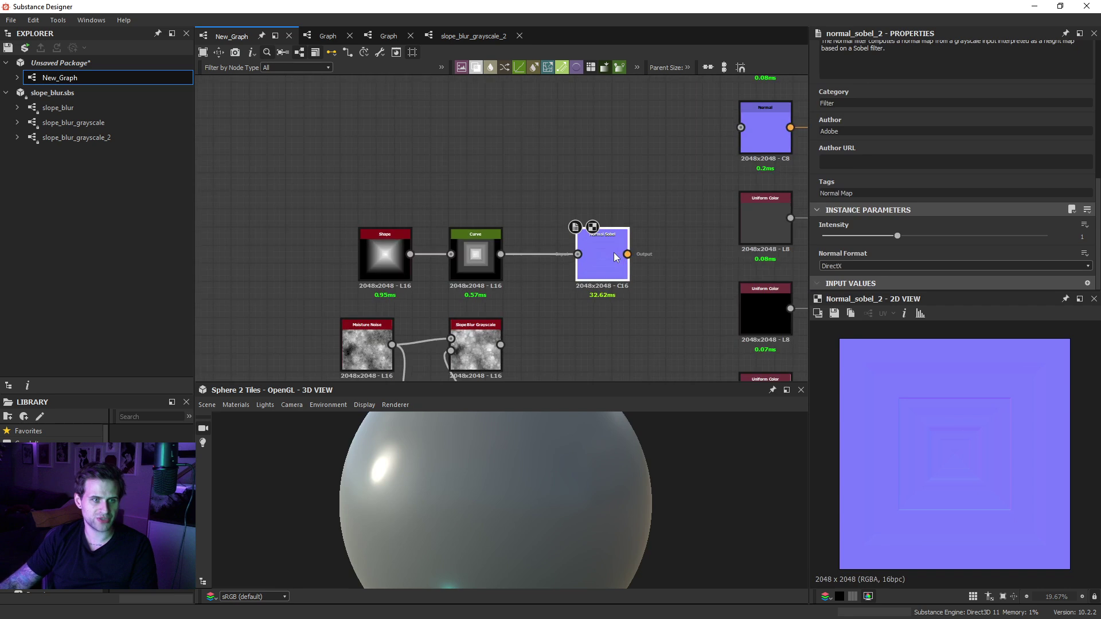
left_click(904, 240)
type("4")
key("Return")
middle_click_drag(614, 170, 577, 198)
left_click_drag(591, 283, 794, 156)
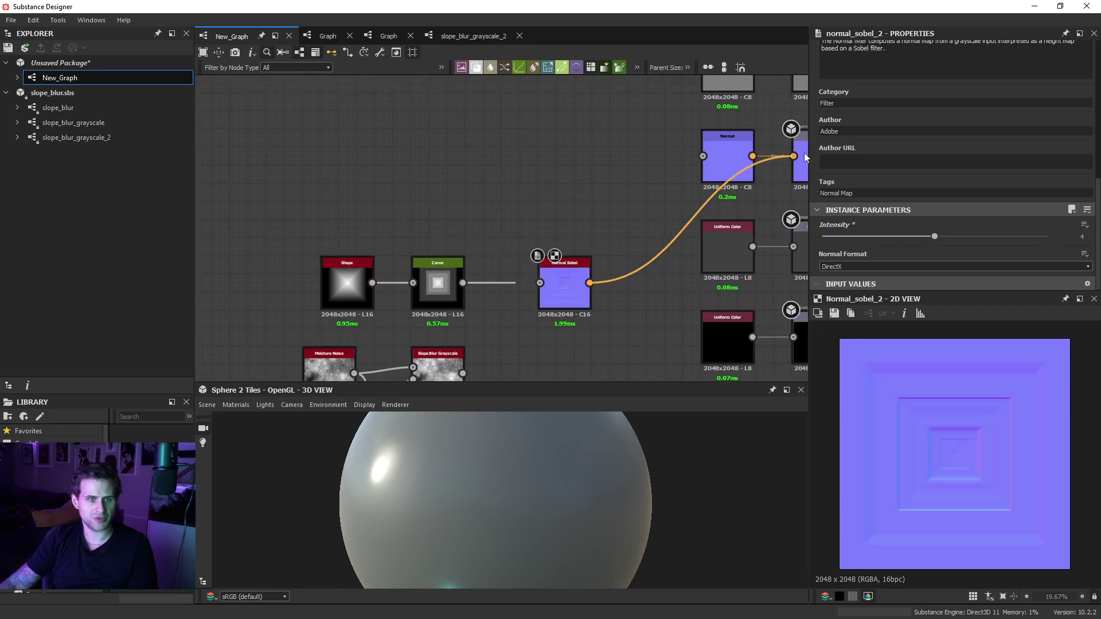
Step: Change the 3D view mesh to Plane (hi-res)
left_click(208, 406)
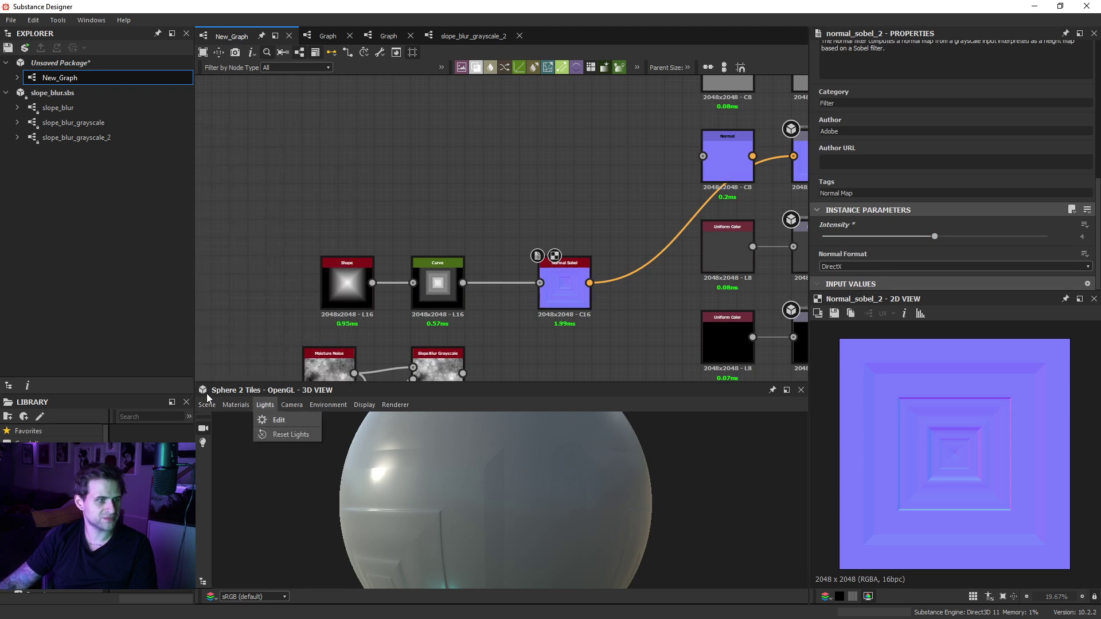
mouse_move(207, 404)
left_click(252, 210)
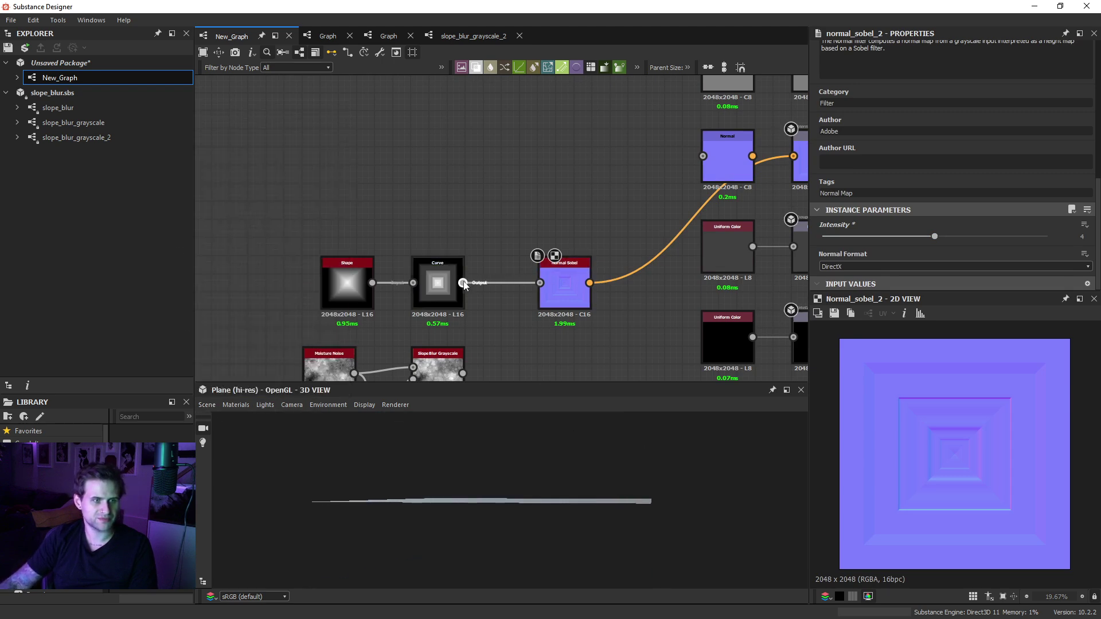
Step: Connect the Curve output to the Height output node and view the plane from above at an angle
left_click_drag(464, 282, 618, 302)
middle_click_drag(618, 301, 436, 269)
left_click_drag(436, 269, 617, 282)
middle_click_drag(608, 340, 622, 247)
middle_click_drag(630, 328, 641, 251)
left_click(637, 317)
left_click_drag(626, 447, 531, 403)
Step: Switch the plane's material to the Tessellation variant of physically_metallic_roughness and adjust its tiling
left_click(245, 408)
mouse_move(253, 420)
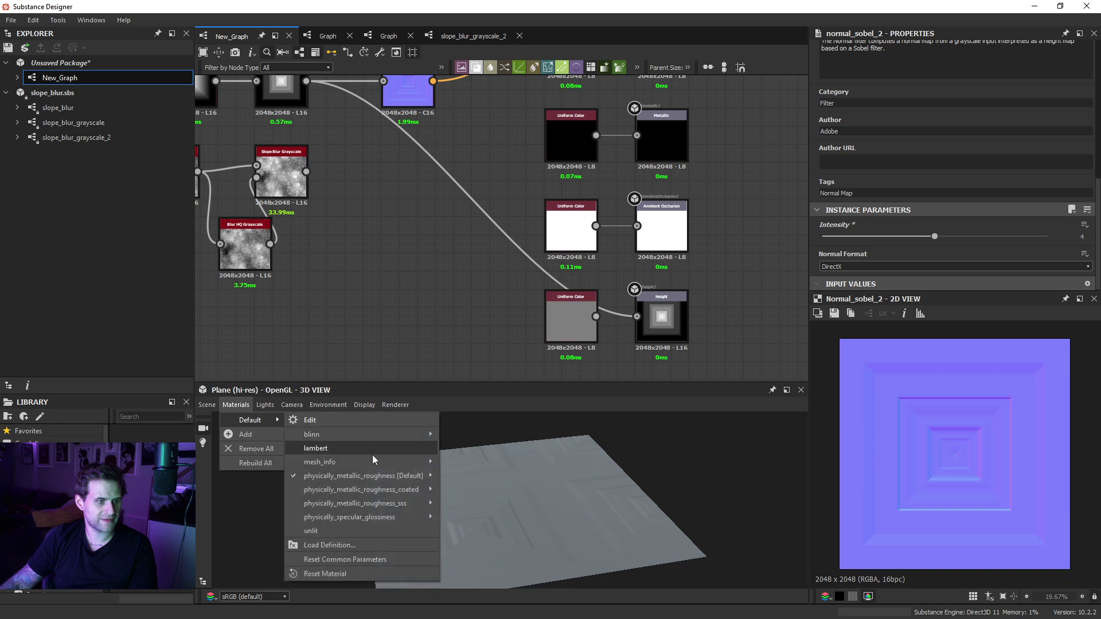
mouse_move(379, 476)
left_click(493, 490)
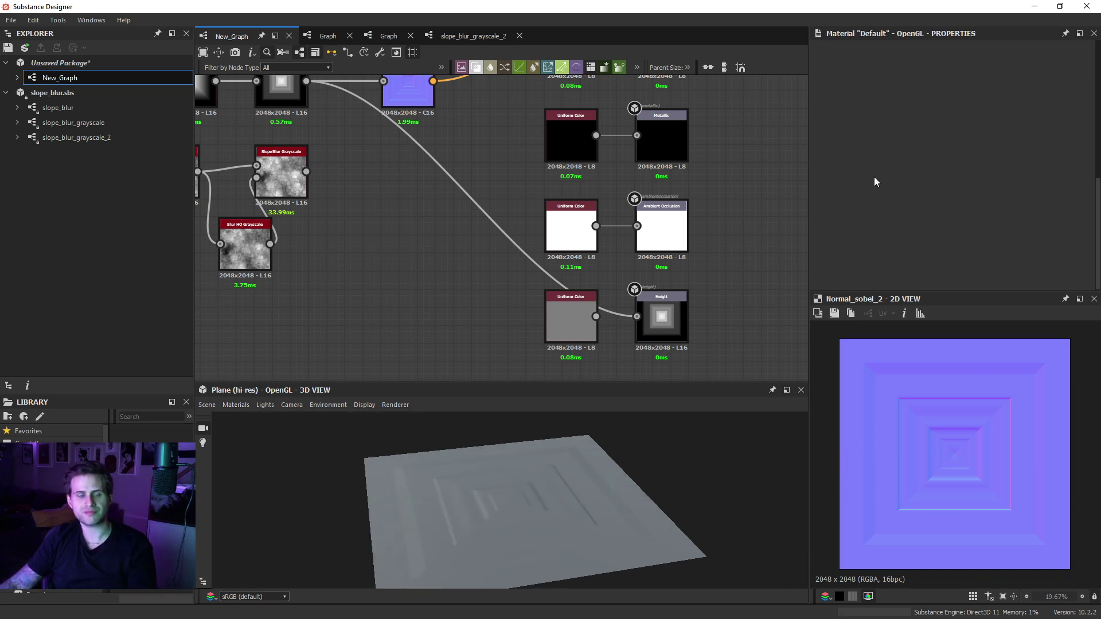
left_click_drag(859, 252, 782, 253)
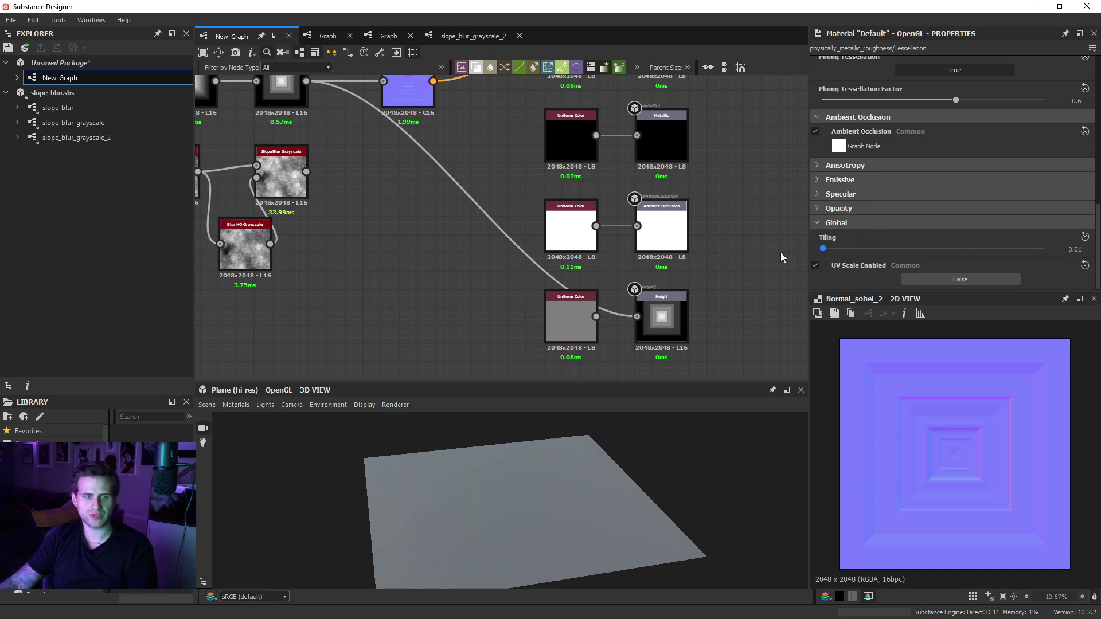
Step: Set the material's height scale to 30 and its tessellation factor to 16
scroll(898, 216, "up", 5)
left_click_drag(855, 154, 1045, 154)
type("20")
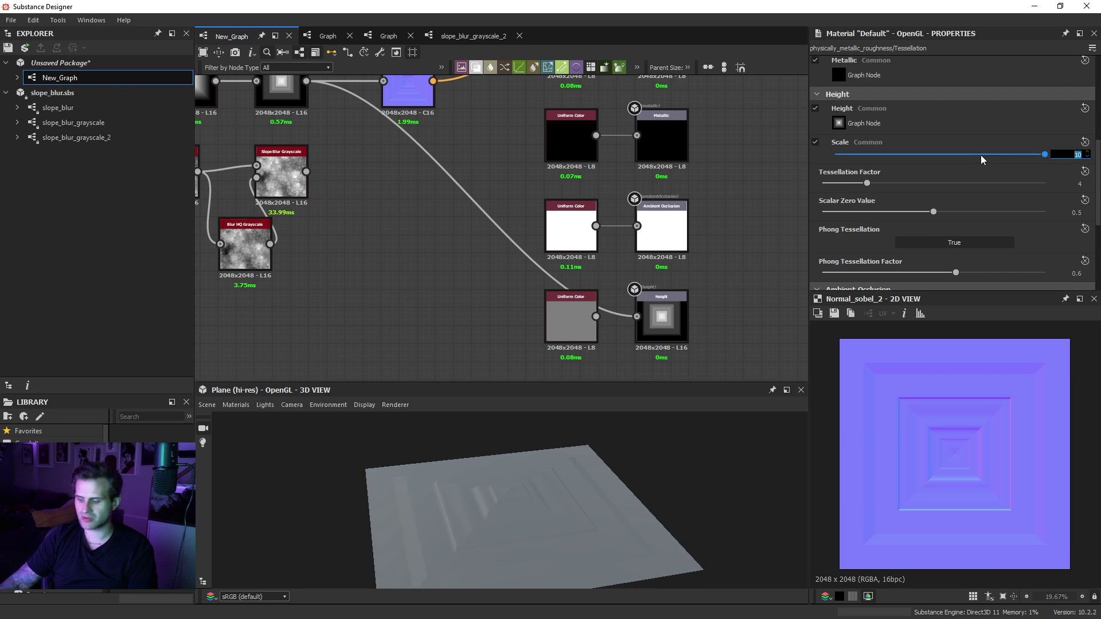
key("Return")
left_click(933, 155)
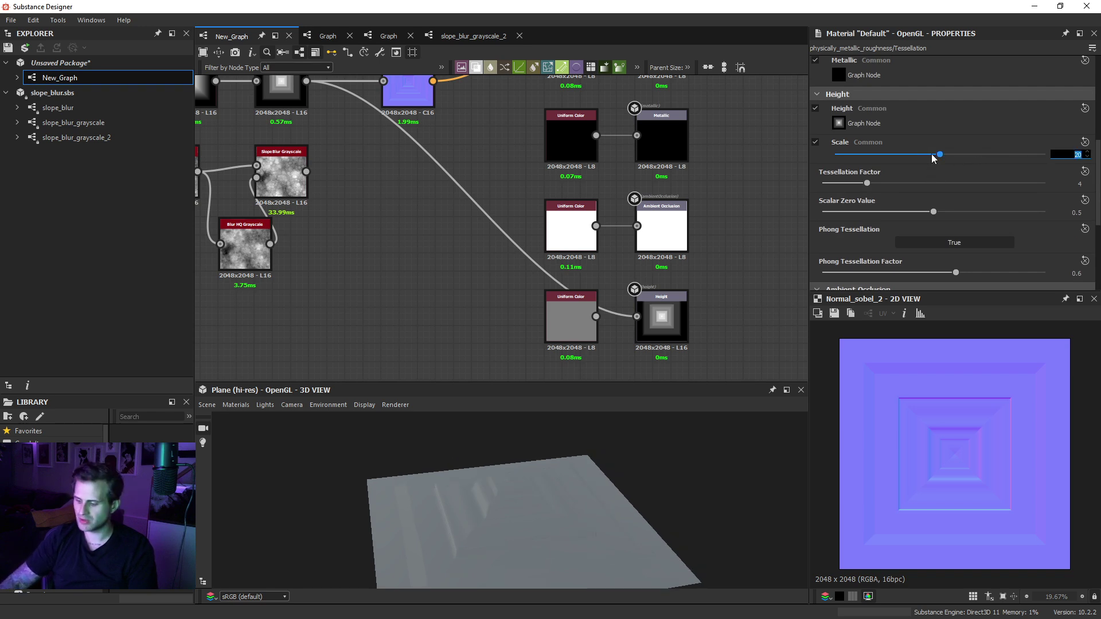
type("30")
key("Return")
left_click_drag(632, 537, 583, 514)
Step: Set the Normal Sobel node's intensity to 20
middle_click_drag(531, 173, 549, 293)
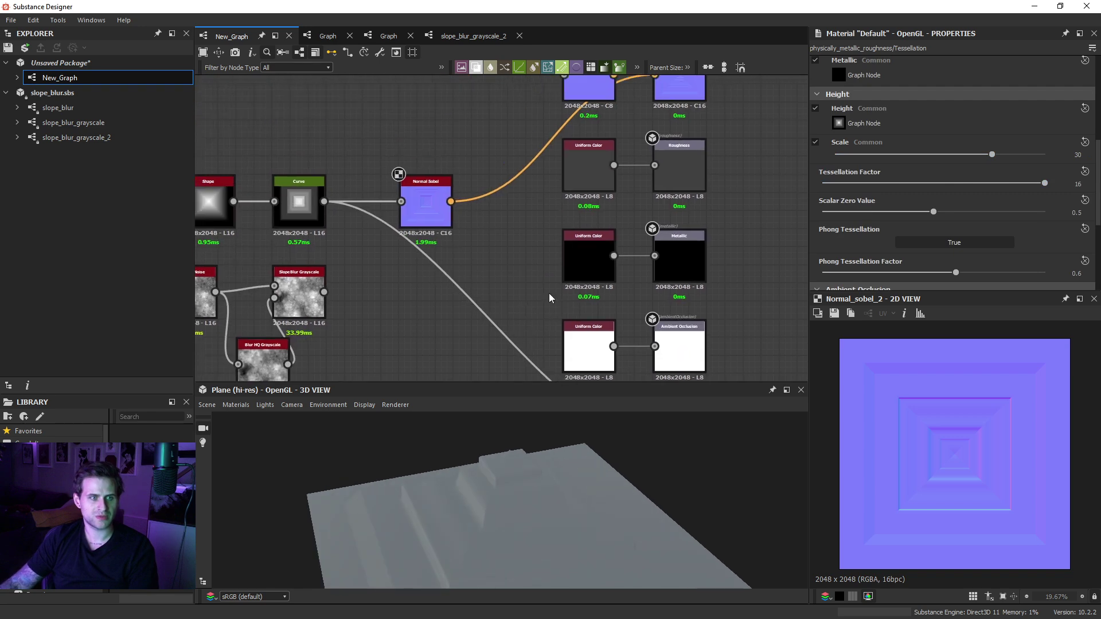
left_click(439, 201)
scroll(942, 188, "down", 6)
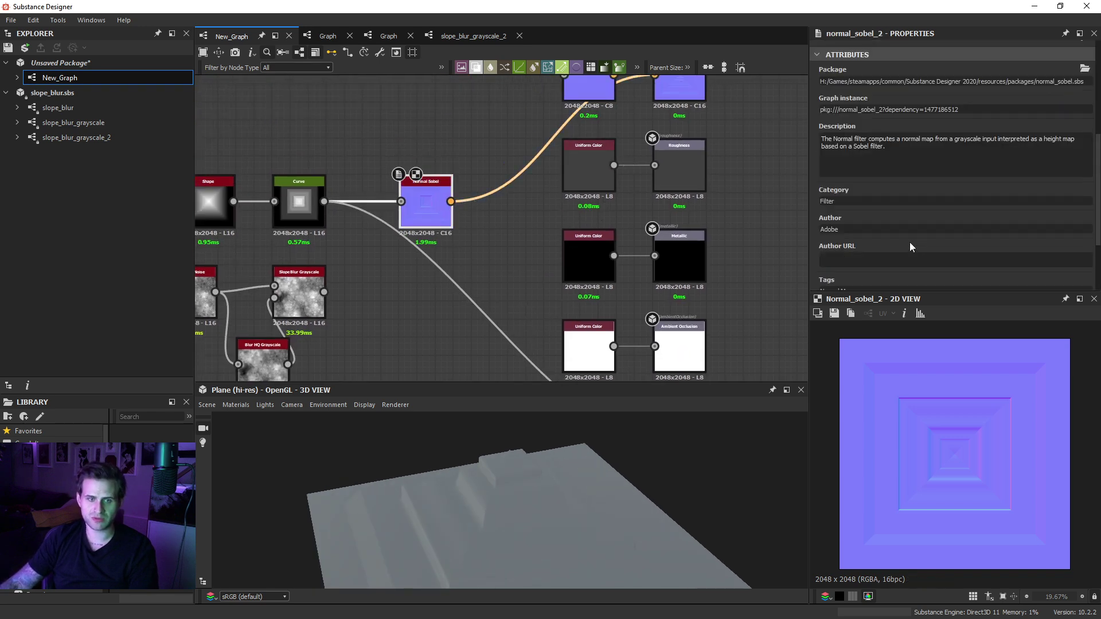
type("20")
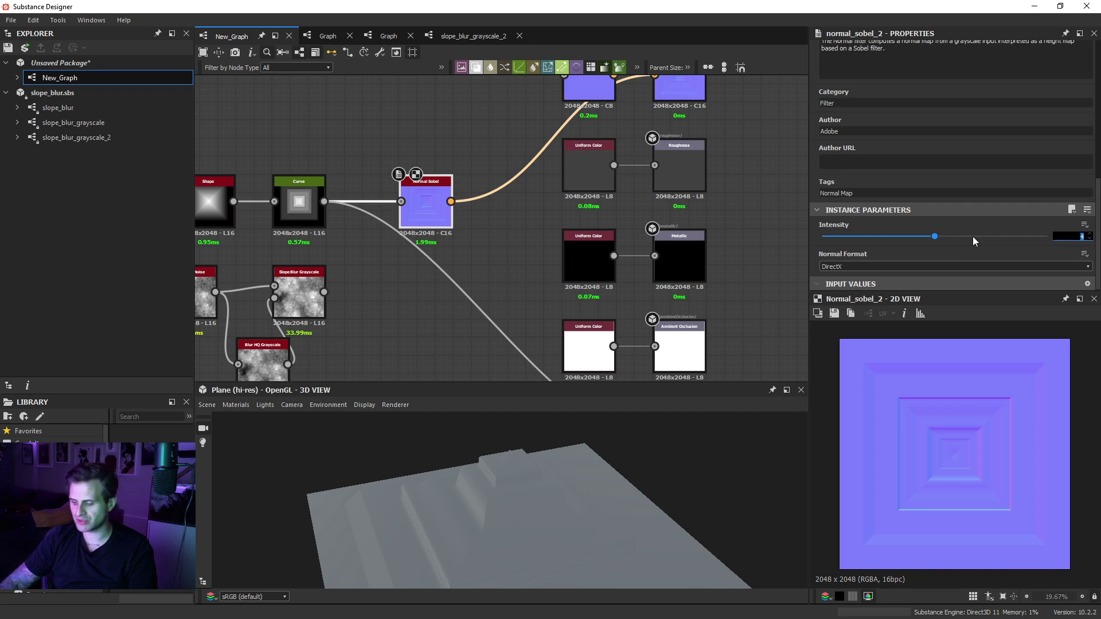
key("Return")
left_click_drag(450, 519, 541, 463)
Step: Add an Ambient Occlusion (HBAO) node above the Normal Sobel and feed it the Curve output
middle_click_drag(488, 293, 503, 383)
key("space")
type("ao")
key("Return")
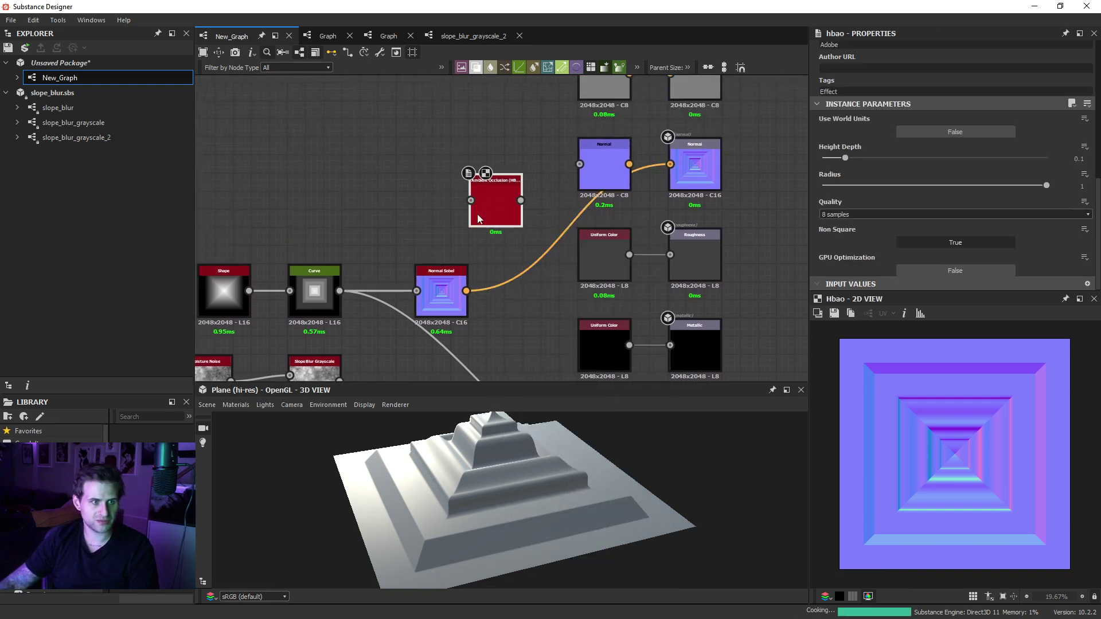
scroll(487, 210, "down", 1)
middle_click_drag(503, 221, 510, 252)
left_click_drag(507, 244, 483, 162)
Step: Switch the Base Color's Uniform Color node to grayscale and insert a Blend node between it and the Base Color output
middle_click_drag(585, 138, 587, 229)
left_click_drag(523, 225, 508, 232)
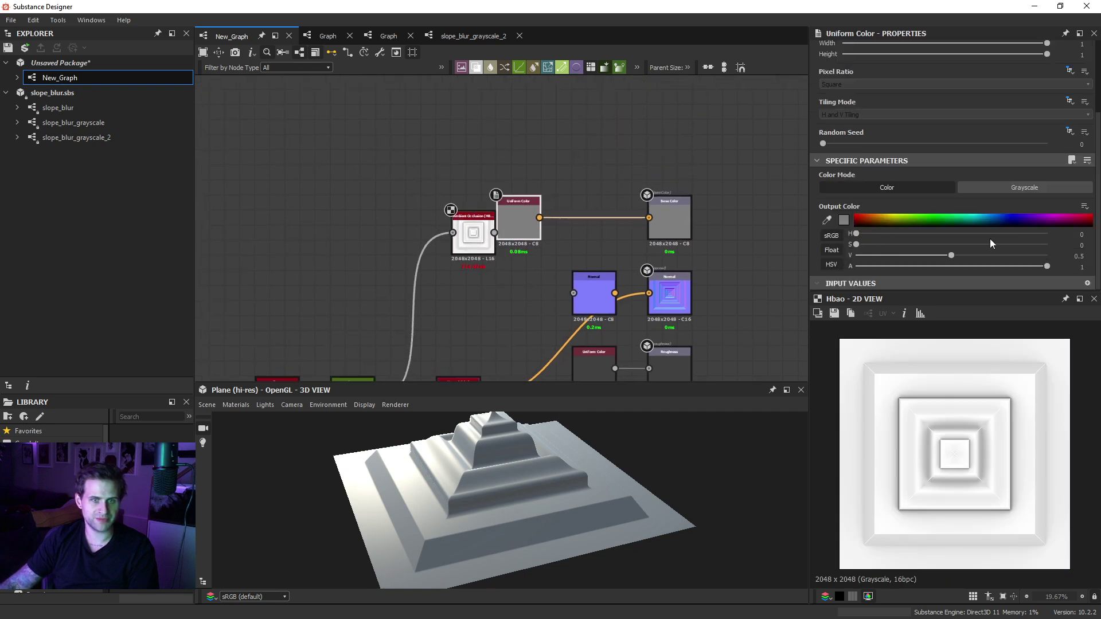
left_click(1024, 190)
right_click(534, 216)
left_click(573, 243)
Step: Connect the Ambient Occlusion output to the Blend node's foreground and set the blending mode to Multiply
left_click_drag(492, 241, 537, 174)
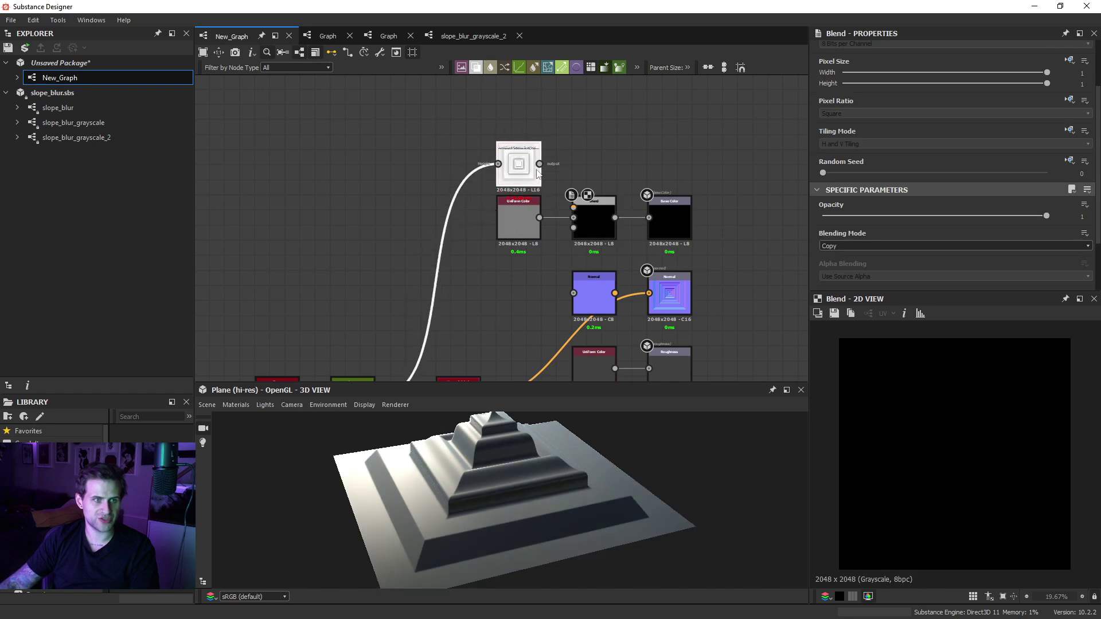
left_click(586, 213)
scroll(894, 247, "down", 2)
left_click(844, 171)
left_click(844, 198)
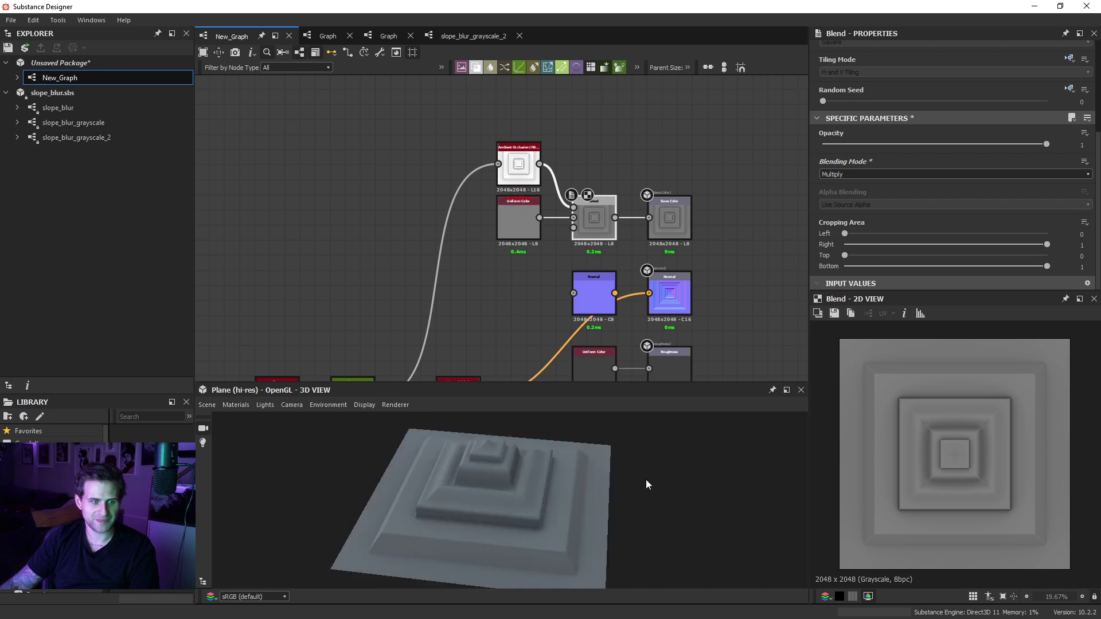
Step: Raise the output color of the Roughness's Uniform Color node to 0.79 and enlarge the 3D preview slightly
left_click_drag(646, 485, 625, 447)
middle_click_drag(609, 384, 605, 322)
left_click(601, 315)
left_click_drag(992, 264, 1013, 265)
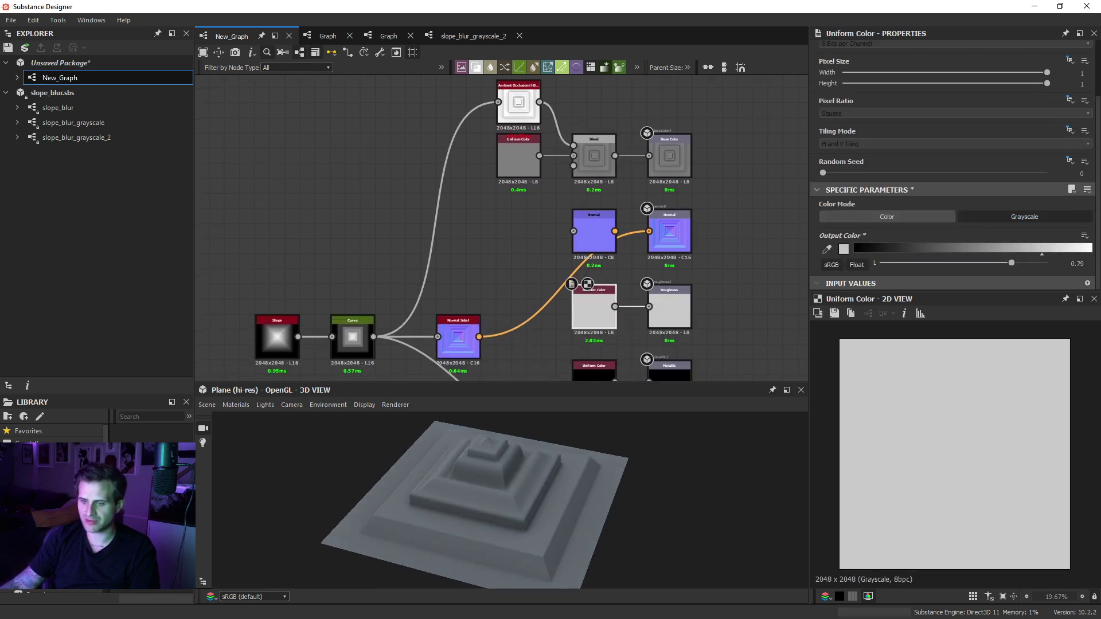
left_click_drag(582, 382, 581, 360)
Step: Set the output color of the Base Color's Uniform Color node to 0.68 and view the pyramid from several angles
left_click(518, 158)
left_click_drag(975, 263, 993, 262)
left_click_drag(639, 468, 604, 473)
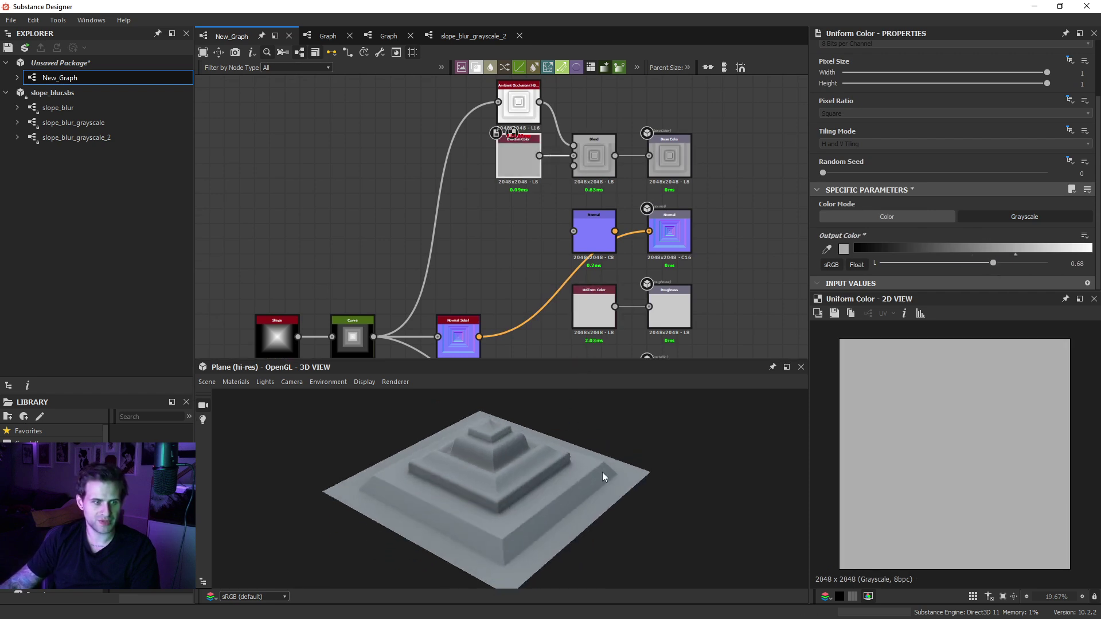
scroll(605, 473, "down", 2)
middle_click_drag(576, 487, 586, 460)
scroll(610, 465, "up", 2)
right_click_drag(611, 465, 573, 449, "ctrl+shift")
mouse_move(574, 449)
left_mouse_down()
mouse_move(561, 442)
mouse_move(579, 455)
left_mouse_up()
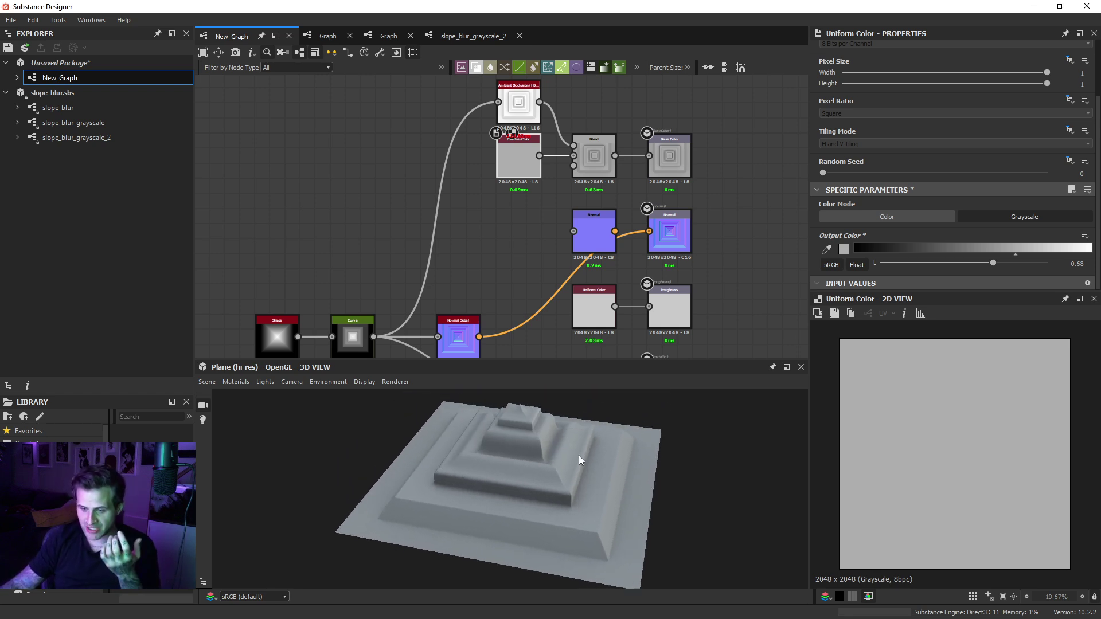
Step: Move the old noise and blur nodes apart from the Shape, Curve and Normal Sobel nodes
scroll(282, 230, "down", 3)
middle_click_drag(347, 250, 463, 179)
left_click_drag(328, 184, 495, 309)
left_click_drag(500, 223, 448, 214)
middle_click_drag(449, 214, 496, 214)
left_click_drag(483, 299, 252, 222)
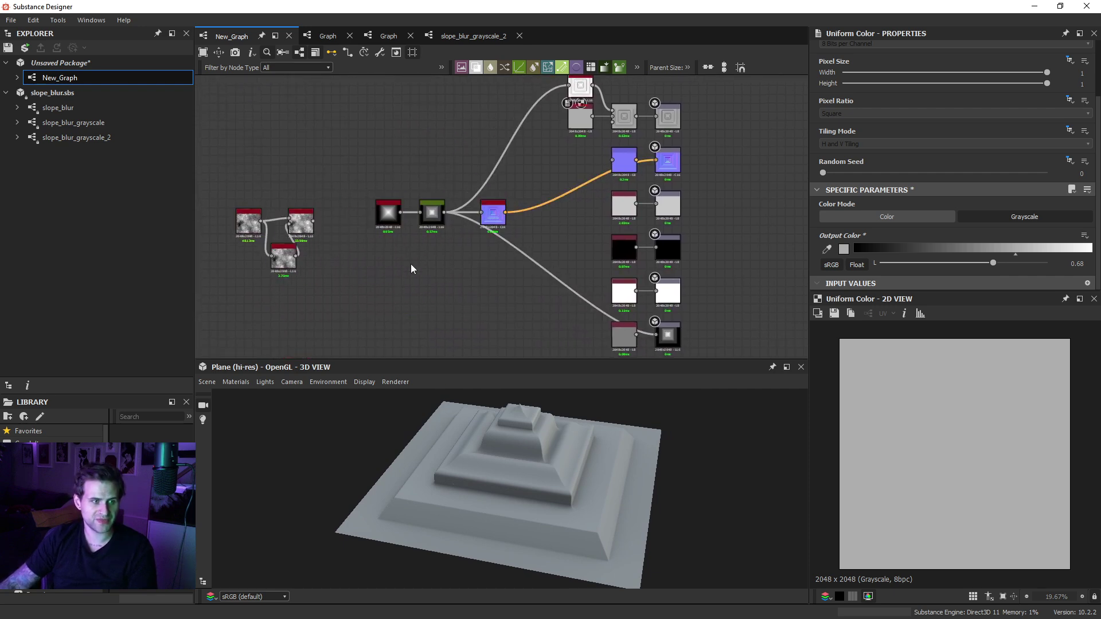
Step: Add a Slope Blur Grayscale node below the Curve node and connect the Curve output to its Grayscale input
left_click(411, 263)
key("space")
type("slop")
left_click(452, 254)
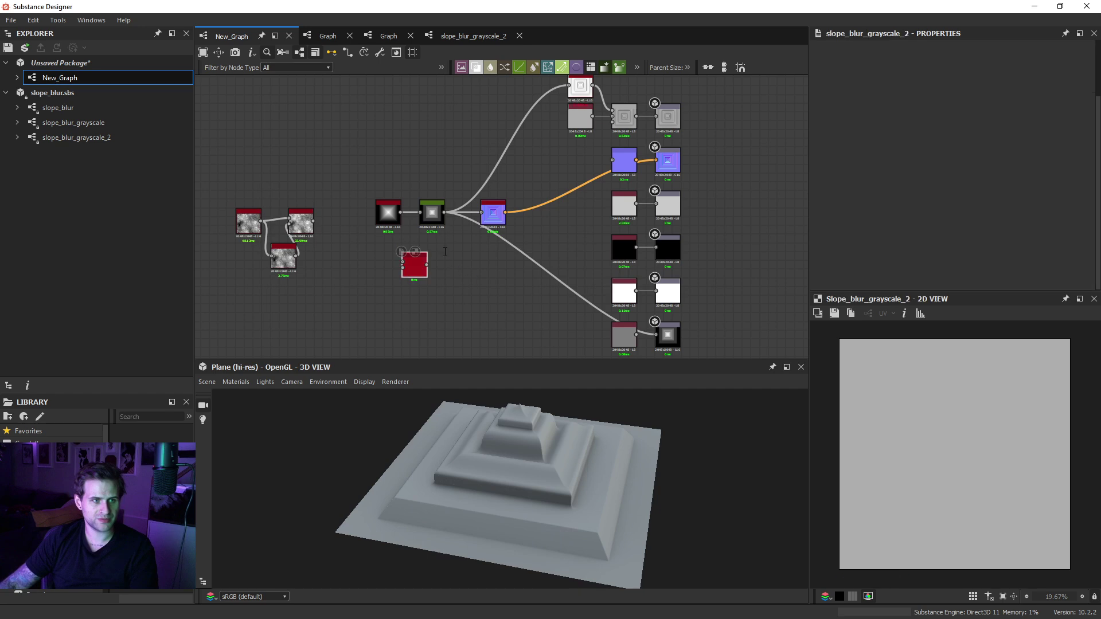
scroll(451, 255, "up", 3)
left_click_drag(395, 259, 487, 261)
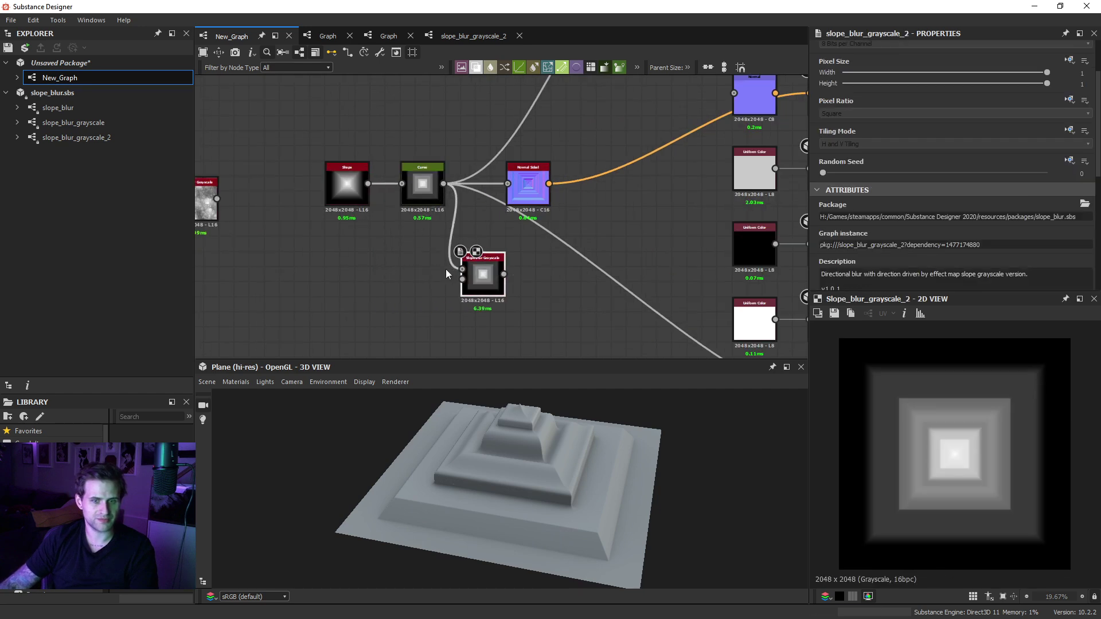
Step: Add a Clouds 2 noise and connect it to the Slope input of the new Slope Blur Grayscale node
middle_click_drag(340, 295, 434, 281)
key("space")
type("cloud")
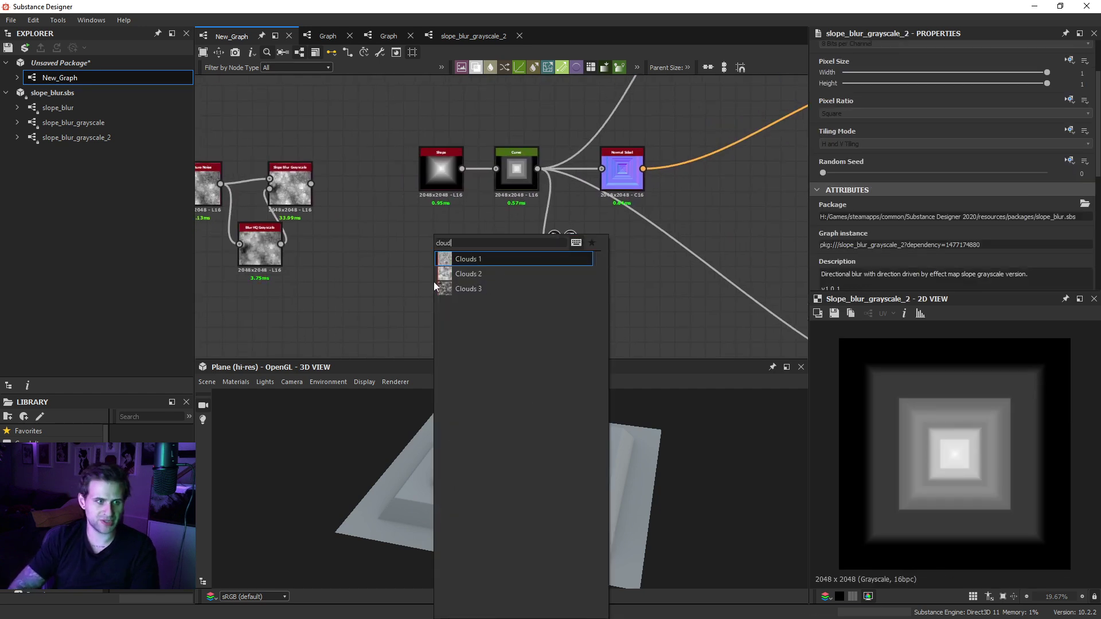
key("Down")
key("Return")
scroll(434, 282, "up", 3)
left_click_drag(456, 269, 661, 263)
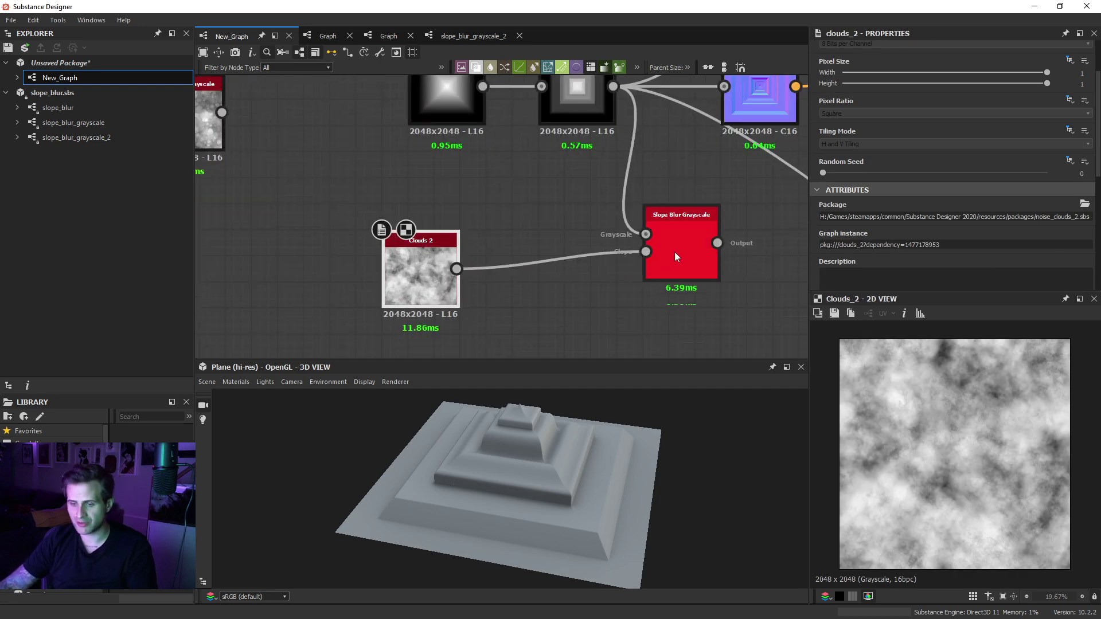
Step: Set the new Slope Blur Grayscale node's samples to 32 and its intensity to 0.9
double_click(669, 247)
scroll(972, 440, "up", 5)
scroll(952, 236, "down", 6)
left_click_drag(878, 262, 1053, 262)
scroll(963, 226, "down", 2)
left_click_drag(963, 235, 835, 236)
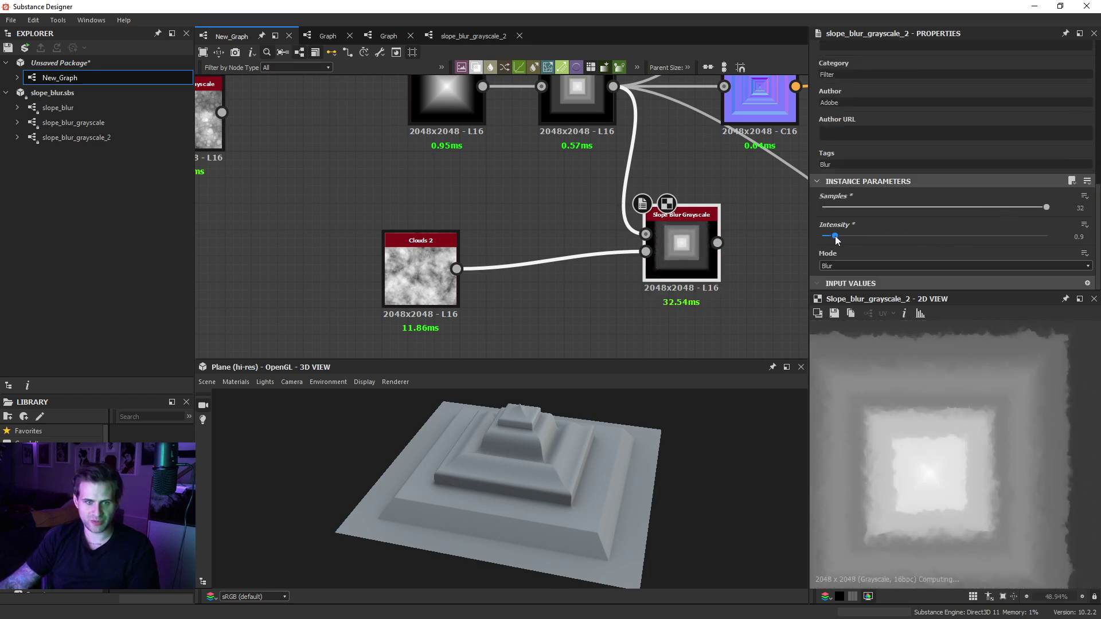
Step: Reroute the Curve's connections to the normal, ambient occlusion and height so they come from the Slope Blur Grayscale output
middle_click_drag(662, 152, 638, 176)
left_click_drag(590, 110, 693, 266, "shift")
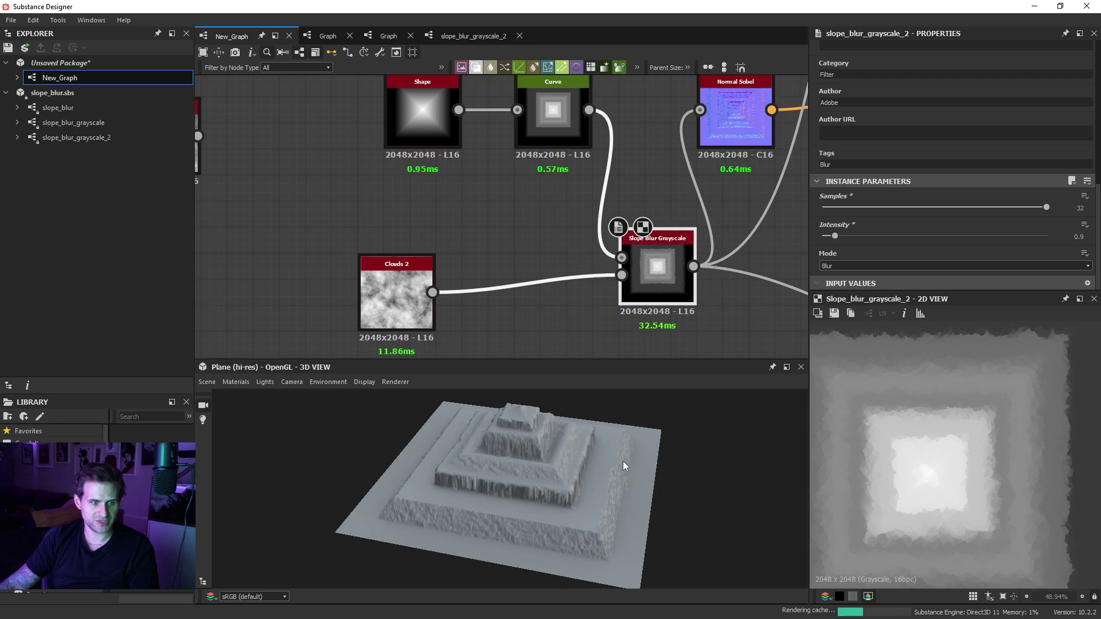
scroll(623, 461, "up", 10)
left_click_drag(537, 446, 538, 457)
Step: Raise two lower points of the Curve node, the second to 0.45, to slope the flat steps, and inspect the pyramid
middle_click_drag(611, 216, 568, 269)
double_click(509, 172)
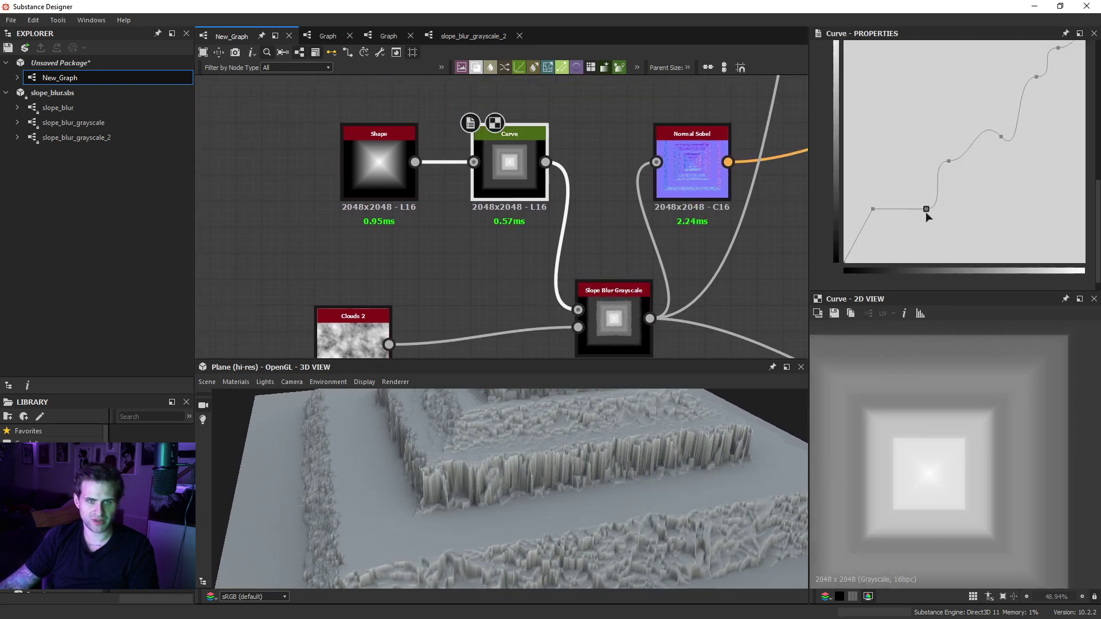
left_click_drag(927, 211, 924, 198)
left_click_drag(948, 161, 949, 154)
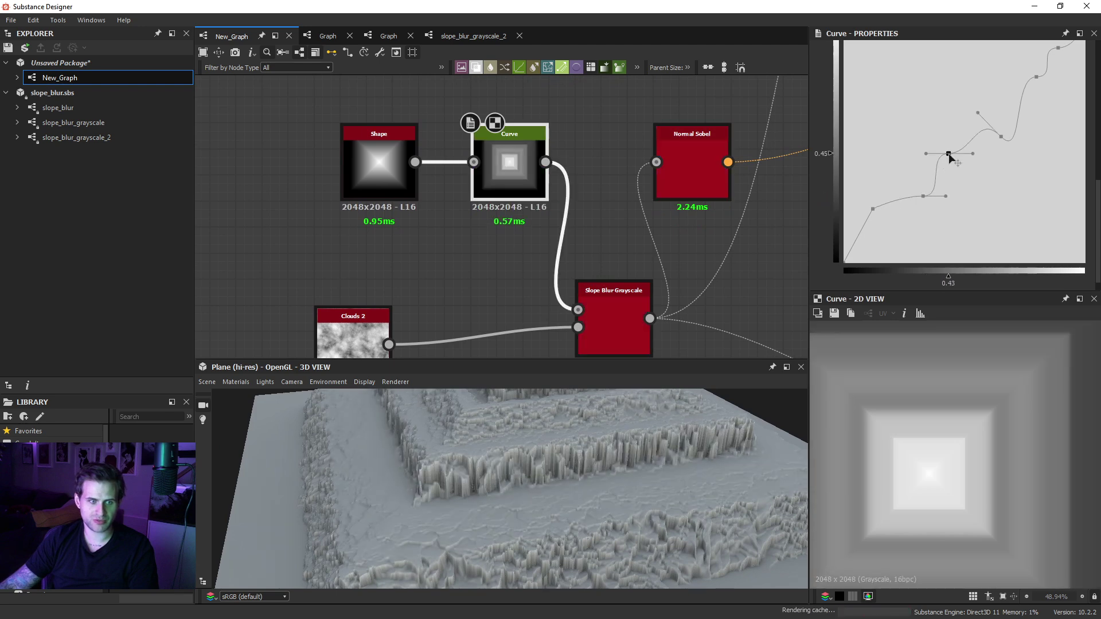
left_click_drag(622, 450, 660, 474)
scroll(629, 474, "up", 5)
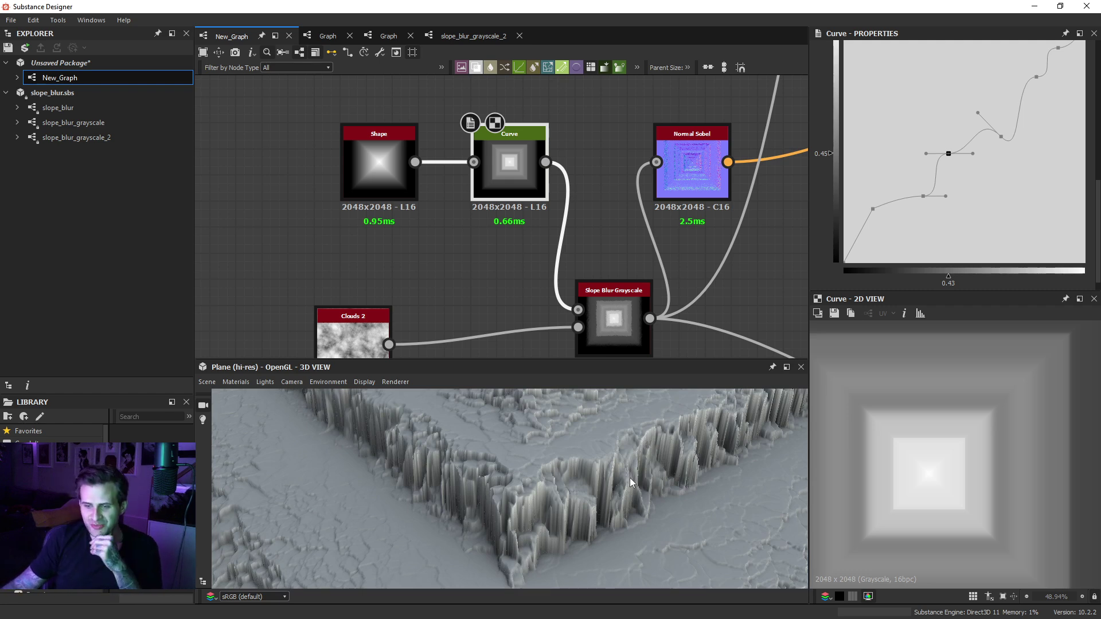
left_click_drag(660, 494, 642, 477)
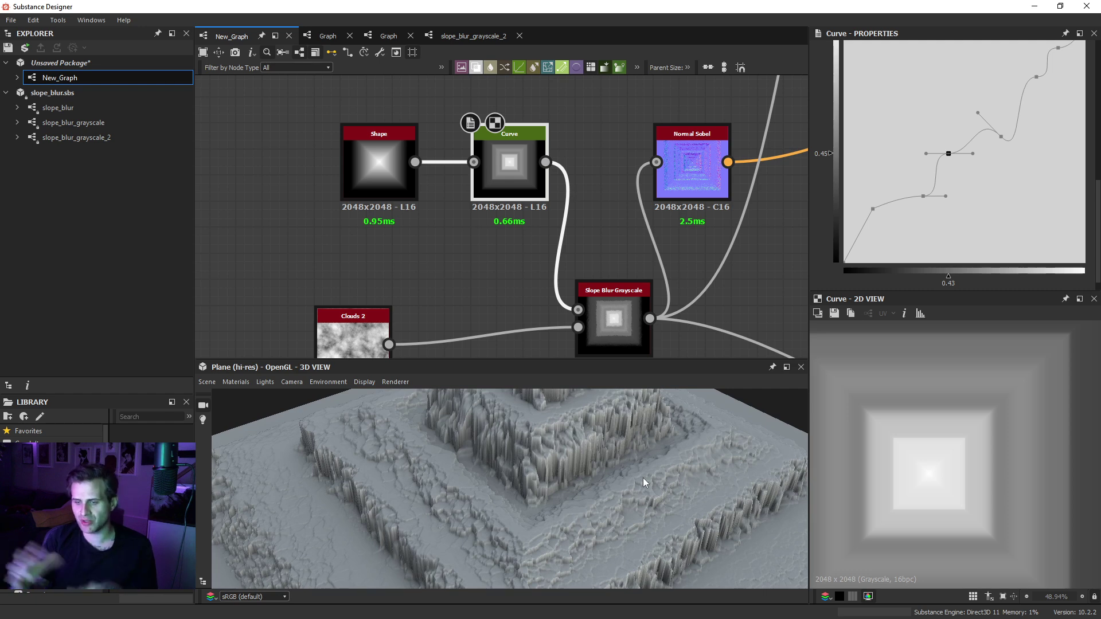
scroll(625, 310, "down", 1)
Step: Set the pyramid's Slope Blur Grayscale mode to Min and inspect the step edges up close
middle_click_drag(625, 309, 620, 261)
left_click_drag(619, 264, 617, 274)
left_click(845, 265)
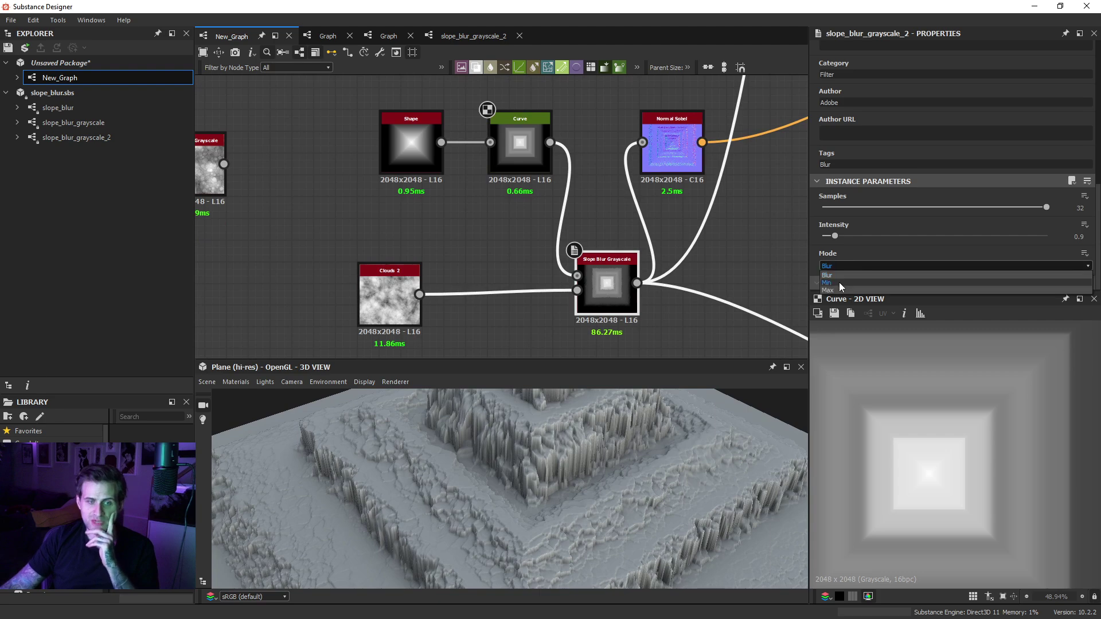
left_click(838, 282)
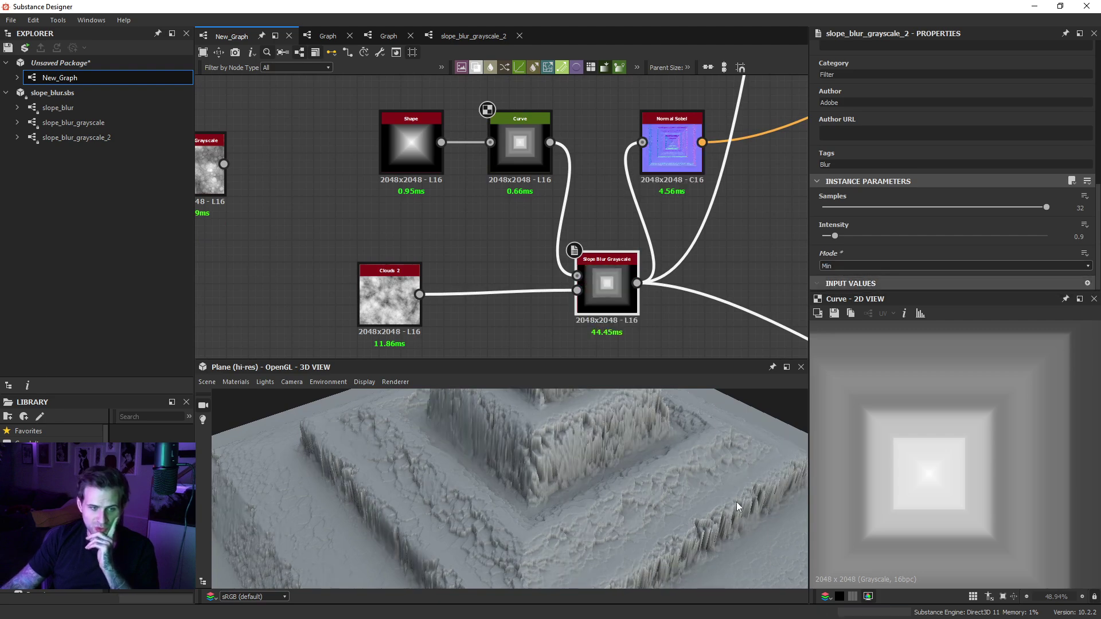
scroll(745, 492, "up", 3)
scroll(916, 501, "up", 1)
left_click_drag(555, 438, 635, 469)
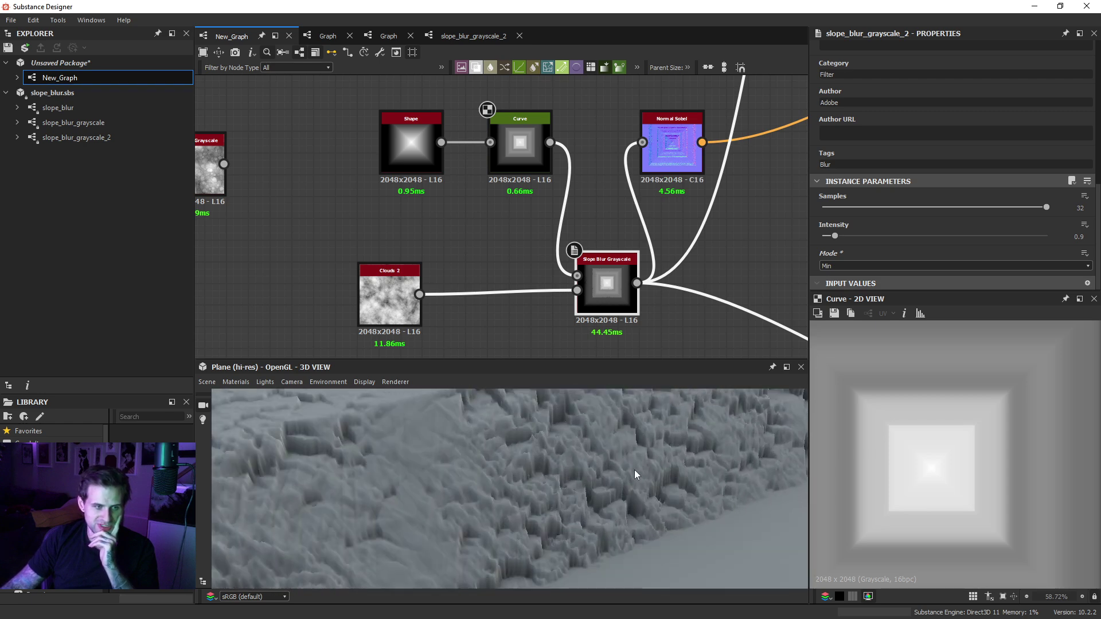
left_click_drag(408, 422, 535, 470)
left_click_drag(539, 458, 507, 425)
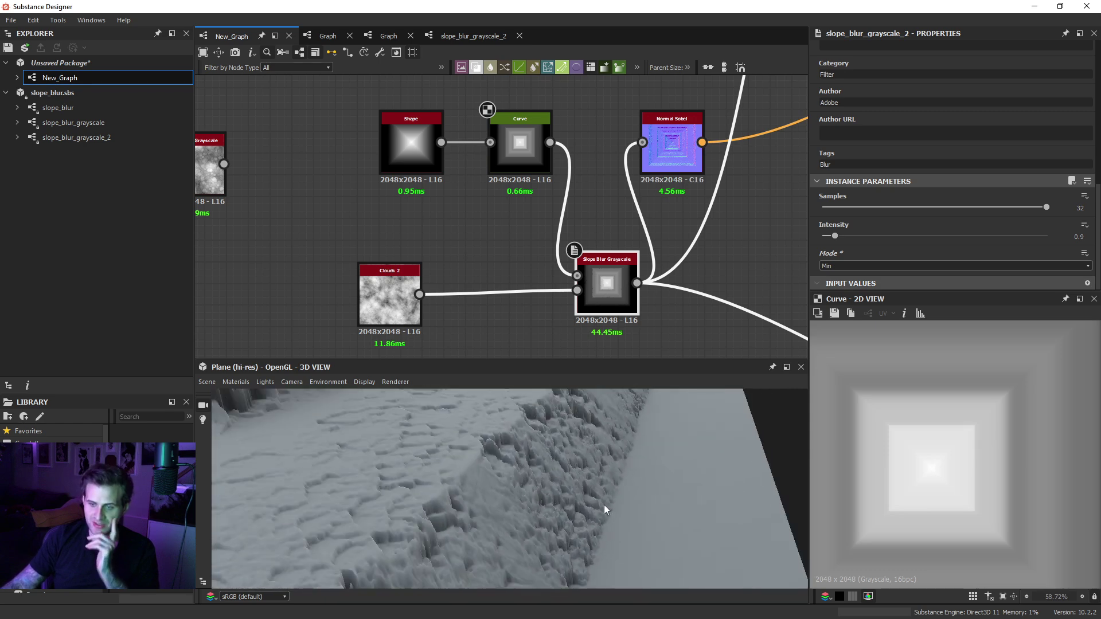
Step: Switch the Slope Blur Grayscale mode to Blur and back to Min to compare the edges
left_click(834, 263)
left_click(831, 283)
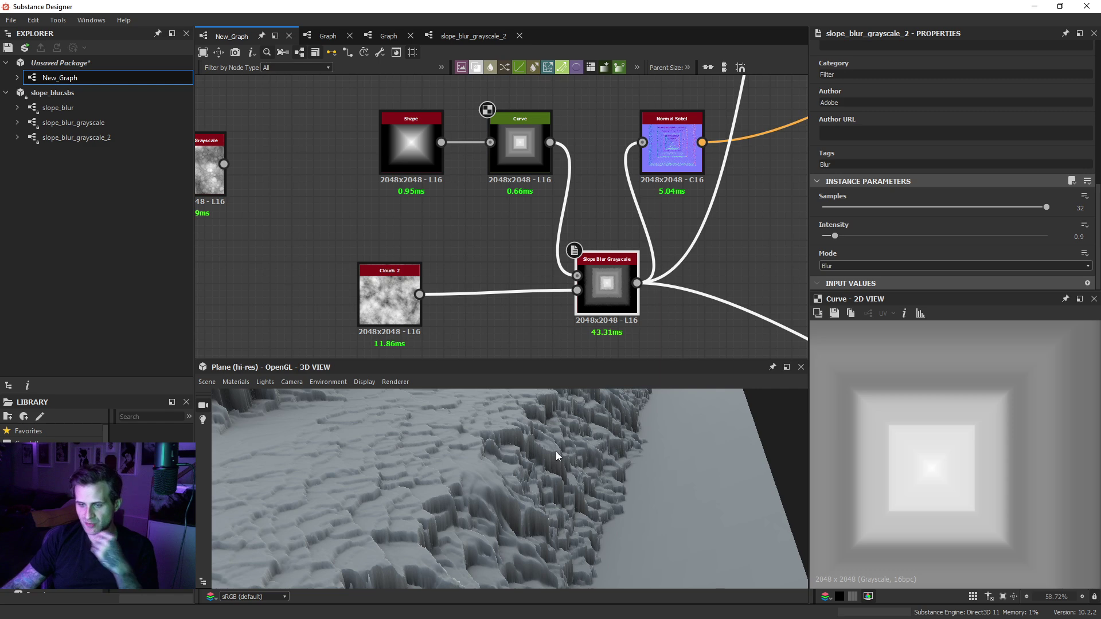
left_click(838, 264)
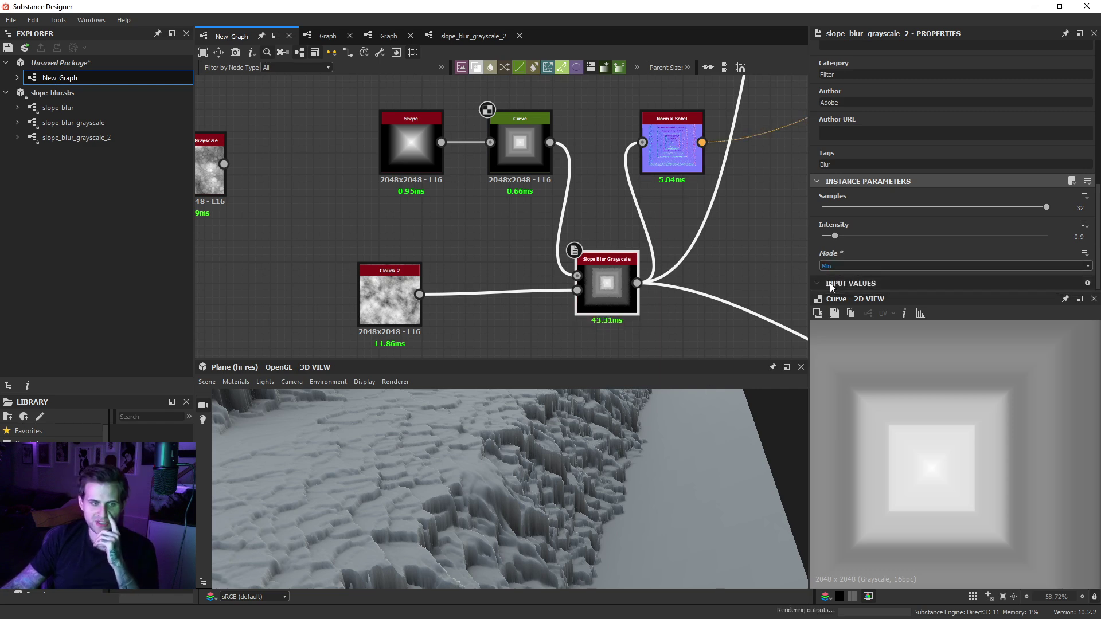
left_click(831, 284)
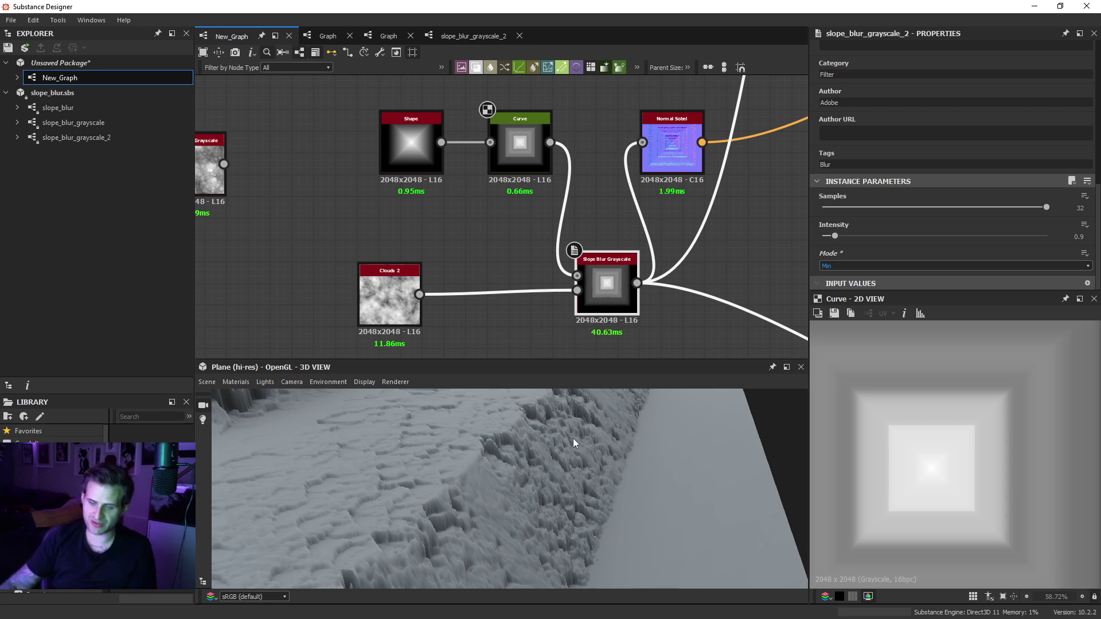
Step: Insert a Histogram Scan between Clouds 2 and the Slope Blur's slope input with its position at 0.18
key("space")
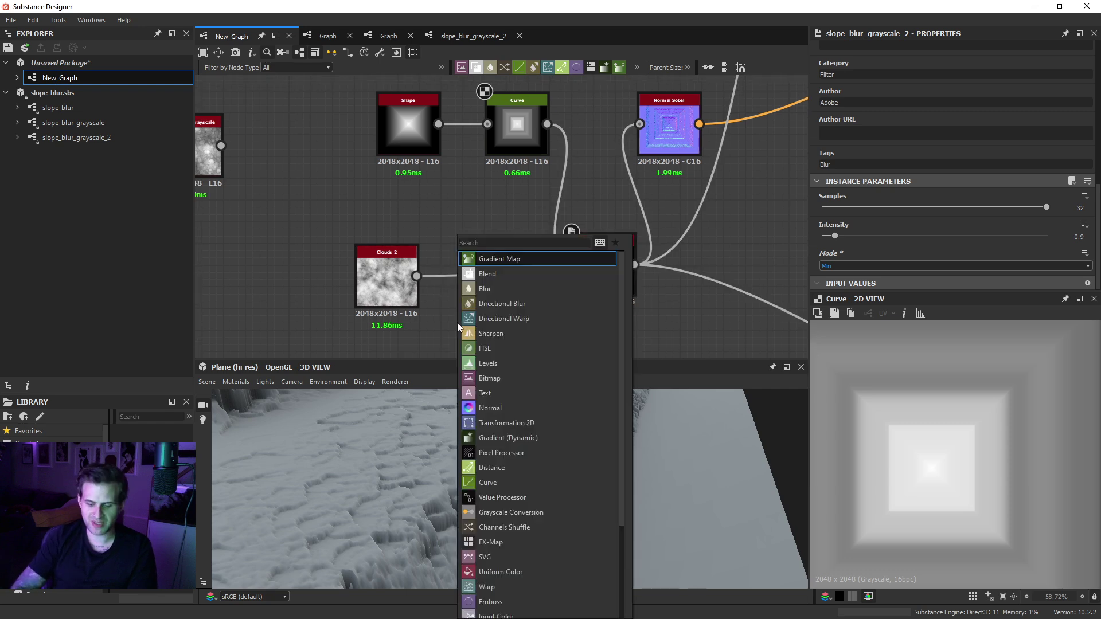
type("his")
left_click(487, 293)
left_click_drag(457, 315, 500, 293)
left_click_drag(824, 207, 864, 208)
left_click_drag(525, 298, 597, 283)
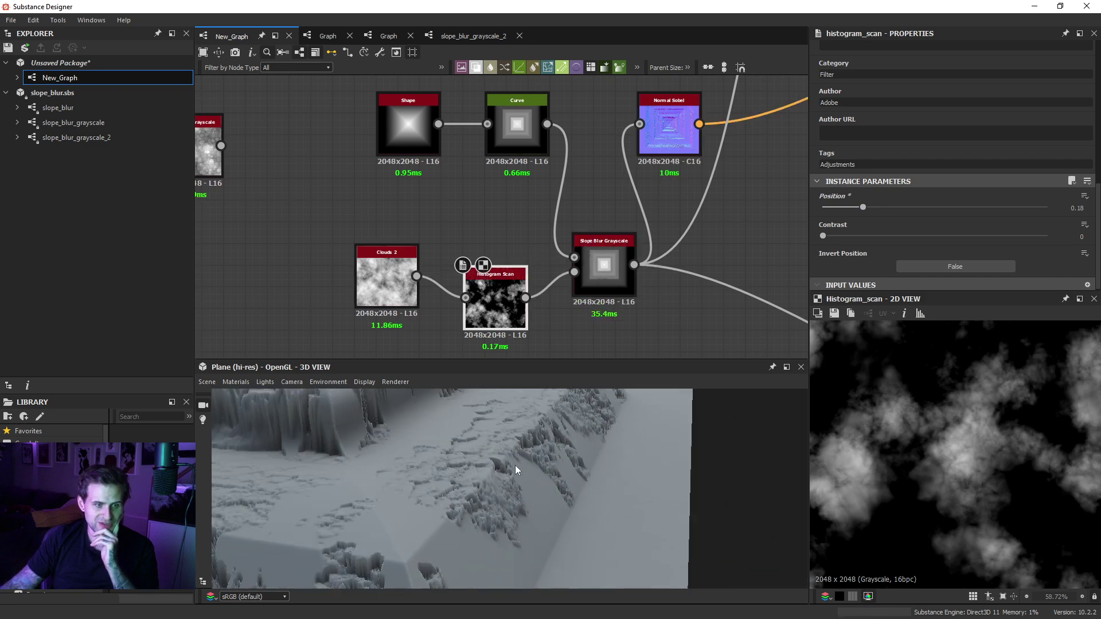
left_click_drag(535, 475, 619, 454)
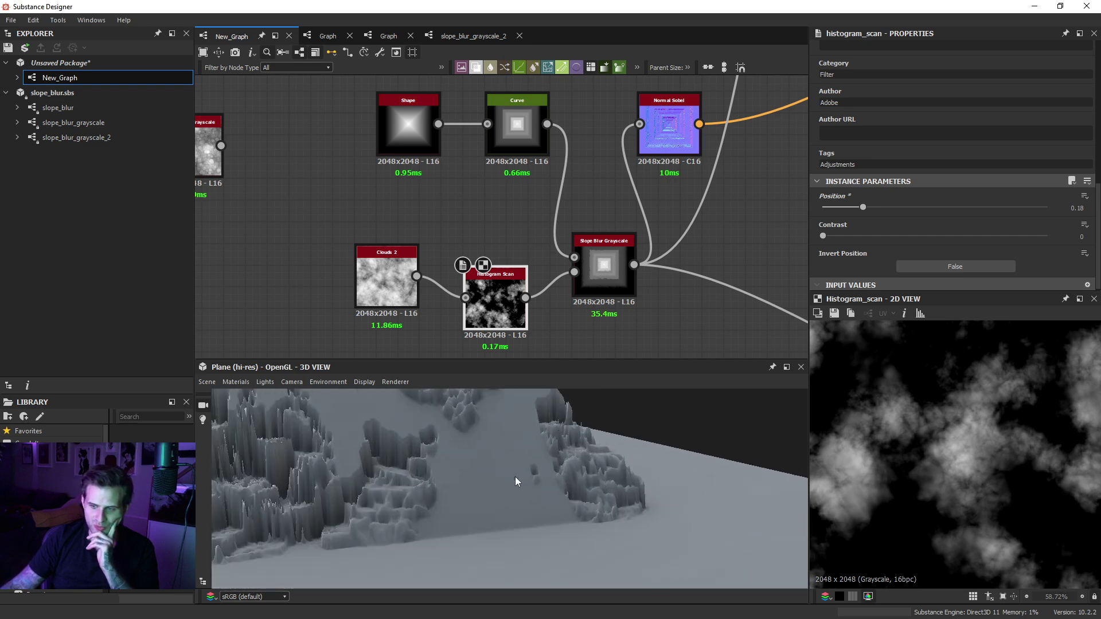
Step: Lower the Histogram Scan position to 0.15 and inspect the damaged areas of the pyramid
mouse_move(863, 207)
left_mouse_down()
mouse_move(888, 208)
mouse_move(846, 212)
mouse_move(857, 211)
left_mouse_up()
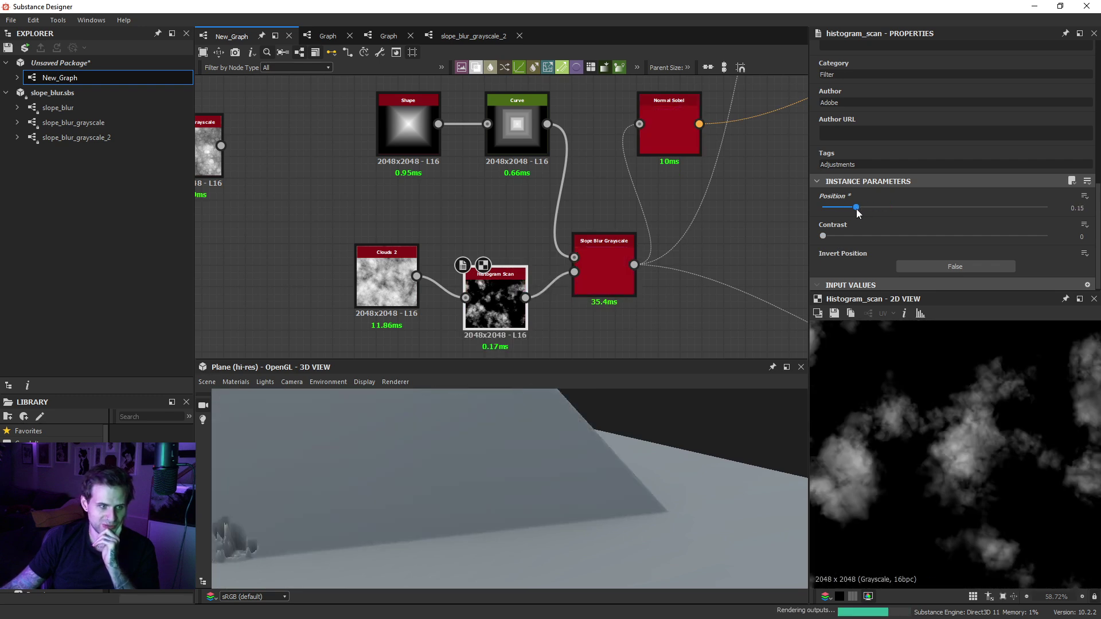
left_click_drag(500, 461, 669, 478)
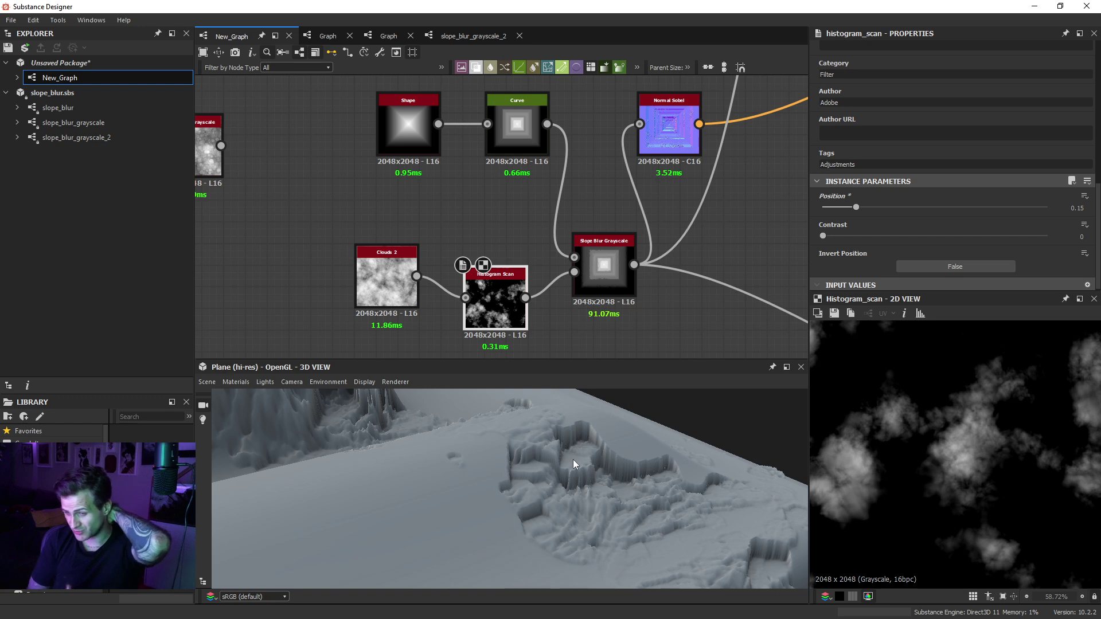
left_click_drag(591, 467, 581, 472)
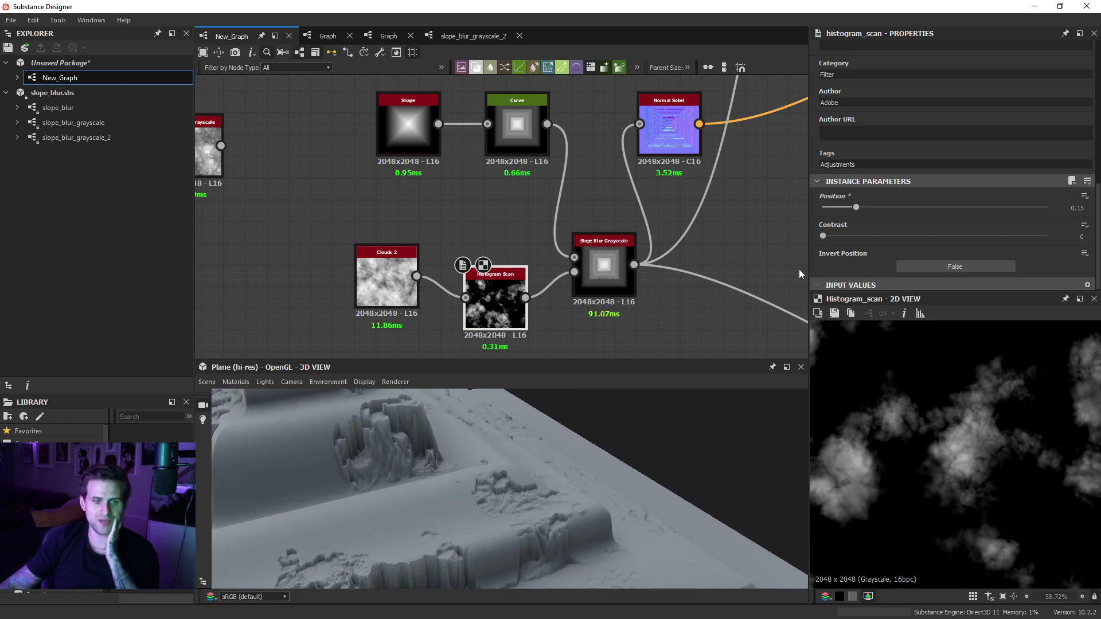
Step: Set the pyramid's Slope Blur Grayscale mode to Max and look at the step edges
left_click(604, 263)
left_click(849, 266)
left_click(827, 290)
left_click_drag(498, 480, 642, 437)
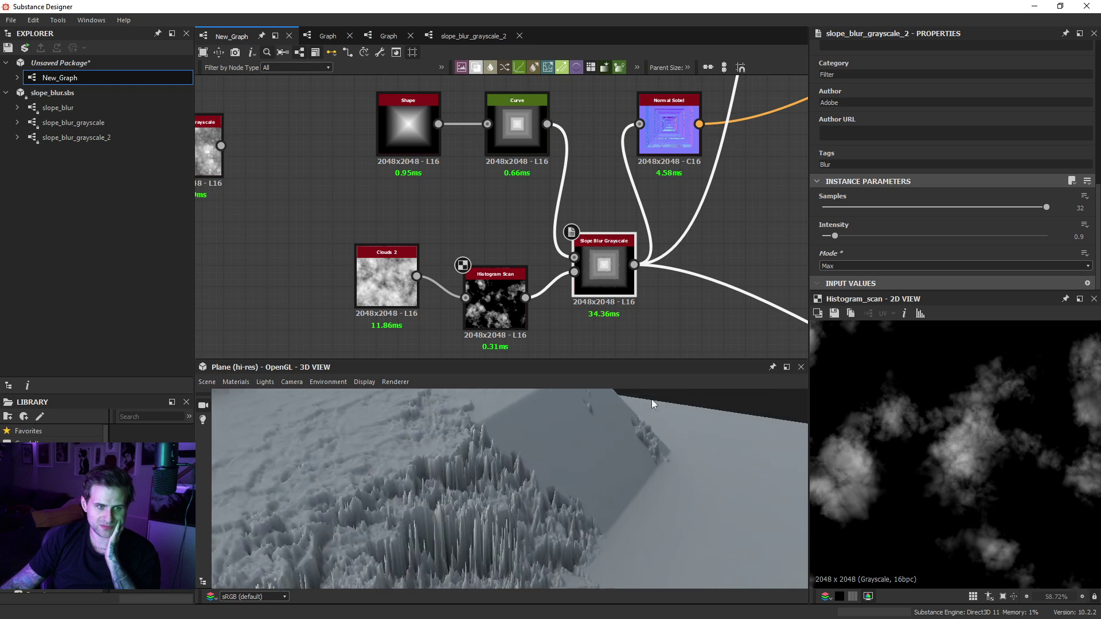
Step: Switch the pyramid's Slope Blur Grayscale mode to Min and back to Max to compare the eroded surface in 3D
left_click(841, 266)
left_click(834, 281)
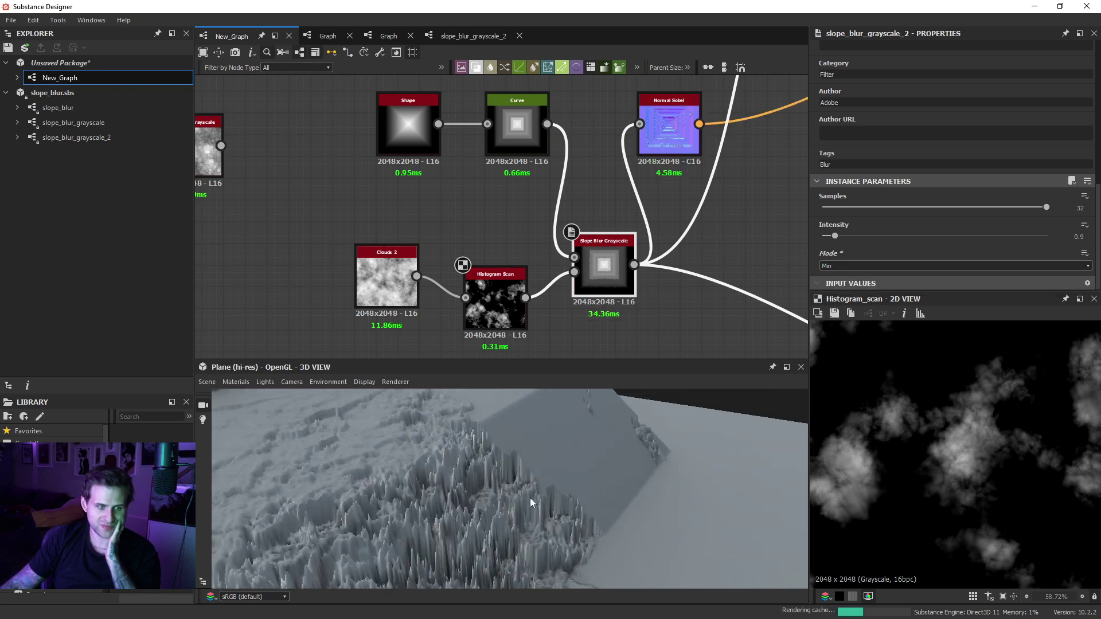
left_click(841, 266)
left_click(848, 287)
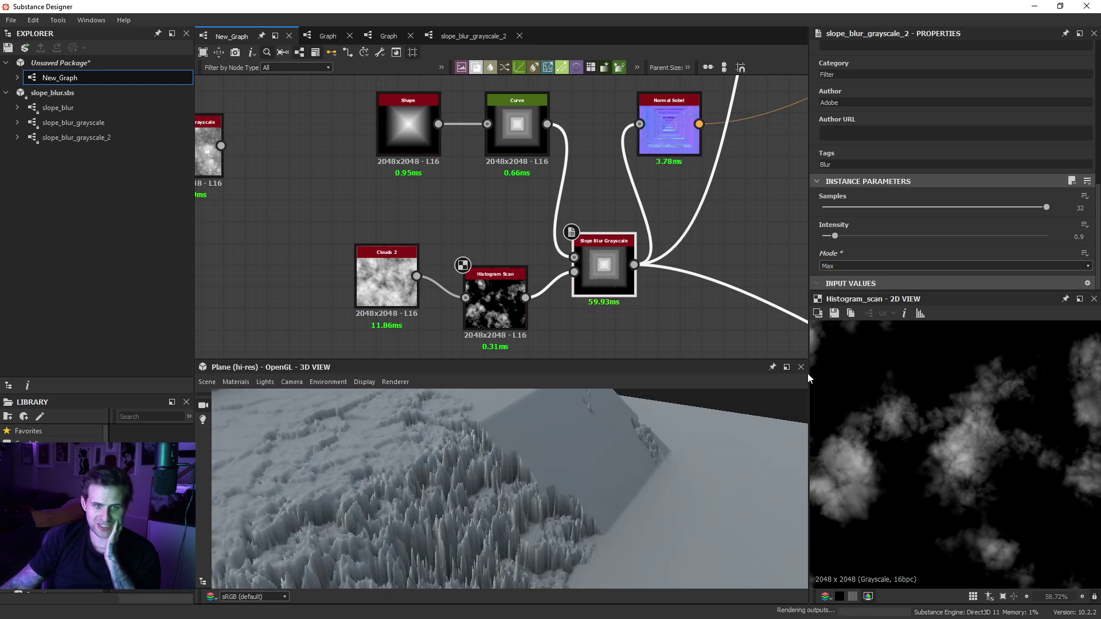
Step: Preview the Slope Blur Grayscale output in 2D and compare Min with Max mode, leaving it on Max
double_click(600, 264)
scroll(959, 442, "up", 5)
left_click(852, 267)
left_click(842, 282)
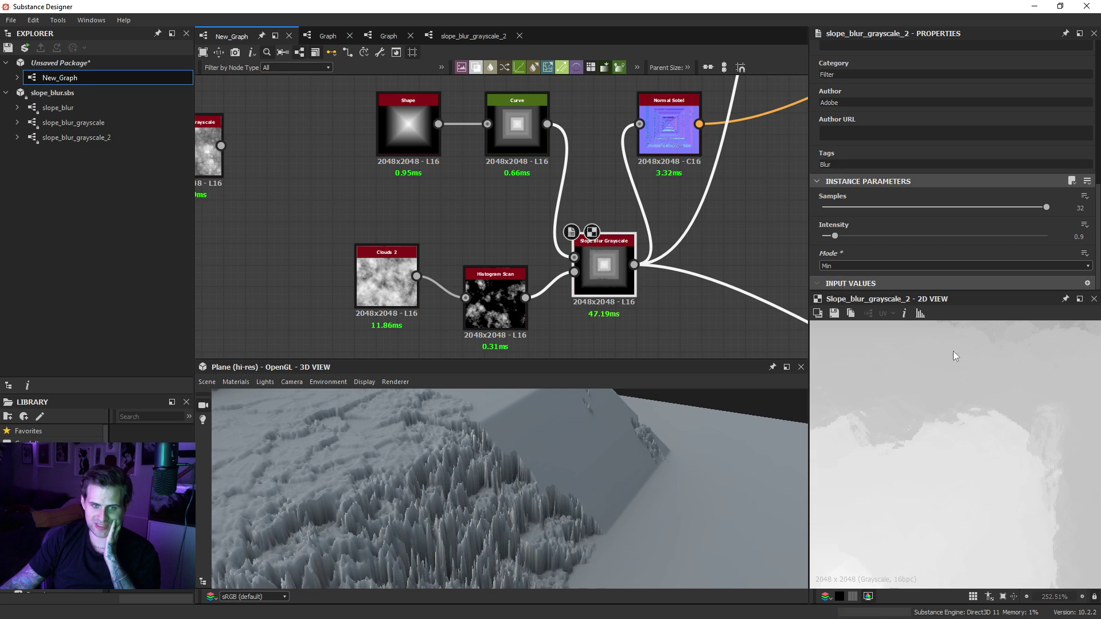
left_click(859, 266)
left_click(842, 290)
left_click_drag(579, 470, 415, 488)
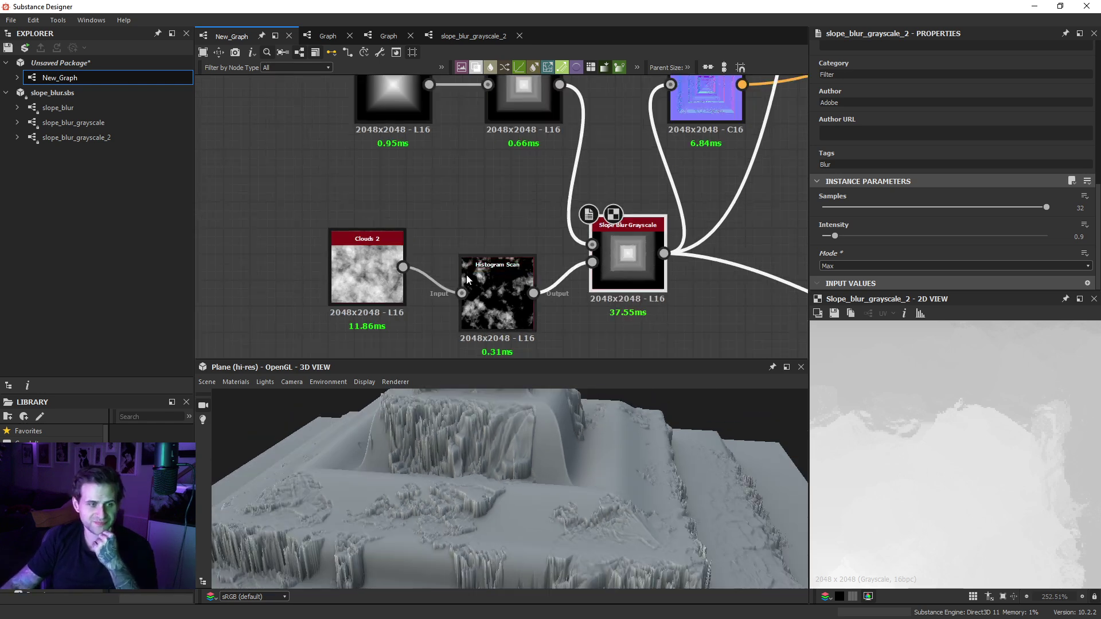
Step: Add a Blur HQ Grayscale node below Clouds 2 and feed it from the Clouds 2 output
scroll(443, 250, "down", 2)
key("space")
type("blui")
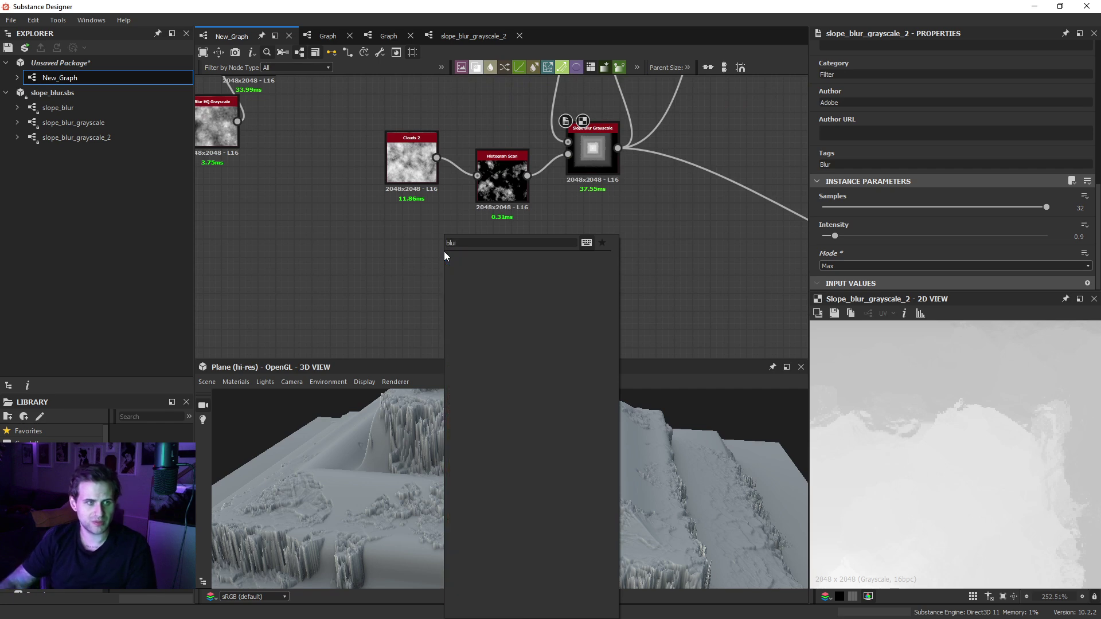
key("BackSpace")
type("r")
key("Escape")
scroll(479, 178, "up", 2)
left_click(394, 155)
left_click_drag(407, 146, 416, 276)
Step: Lower the Blur HQ Grayscale intensity, feed its output into the Histogram Scan, and inspect the pyramid's softened damage
left_click(434, 270)
left_click_drag(963, 237, 829, 241)
left_click_drag(486, 277, 523, 160)
left_click(523, 159)
left_click_drag(563, 402, 563, 469)
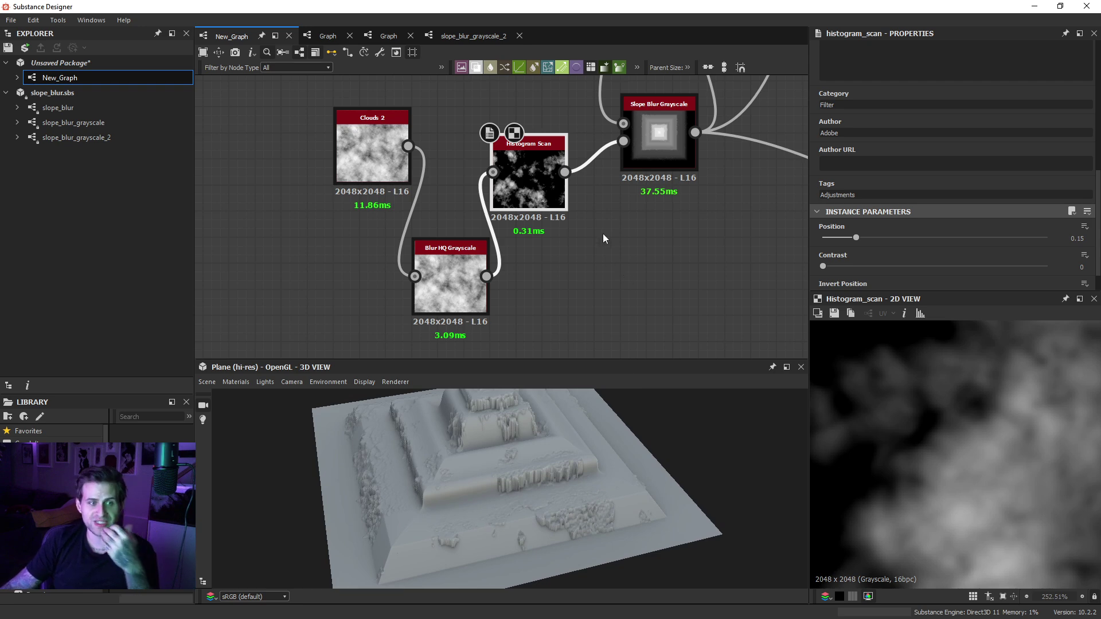
Step: Line up Clouds 2 and Blur HQ Grayscale in a row before the Histogram Scan
scroll(600, 236, "down", 3)
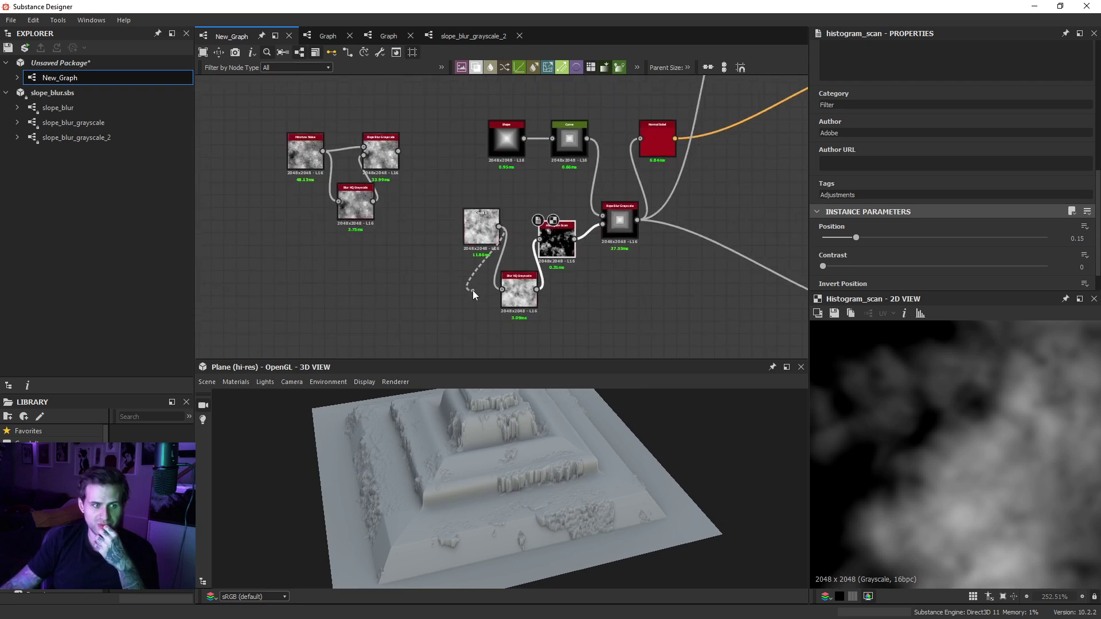
left_click_drag(492, 218, 501, 247)
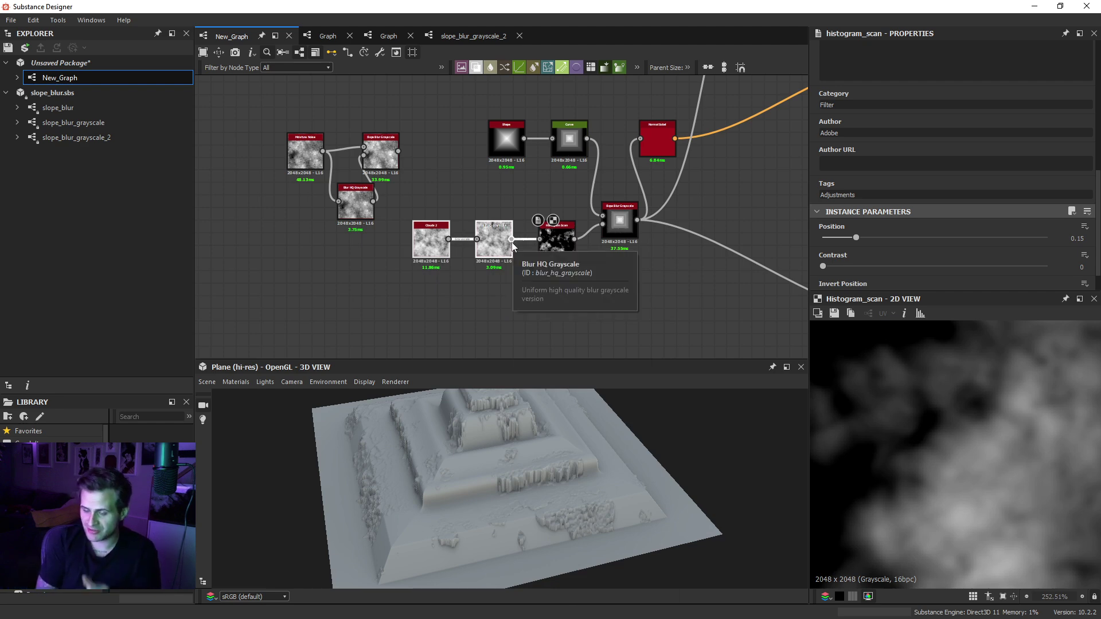
scroll(576, 220, "up", 5)
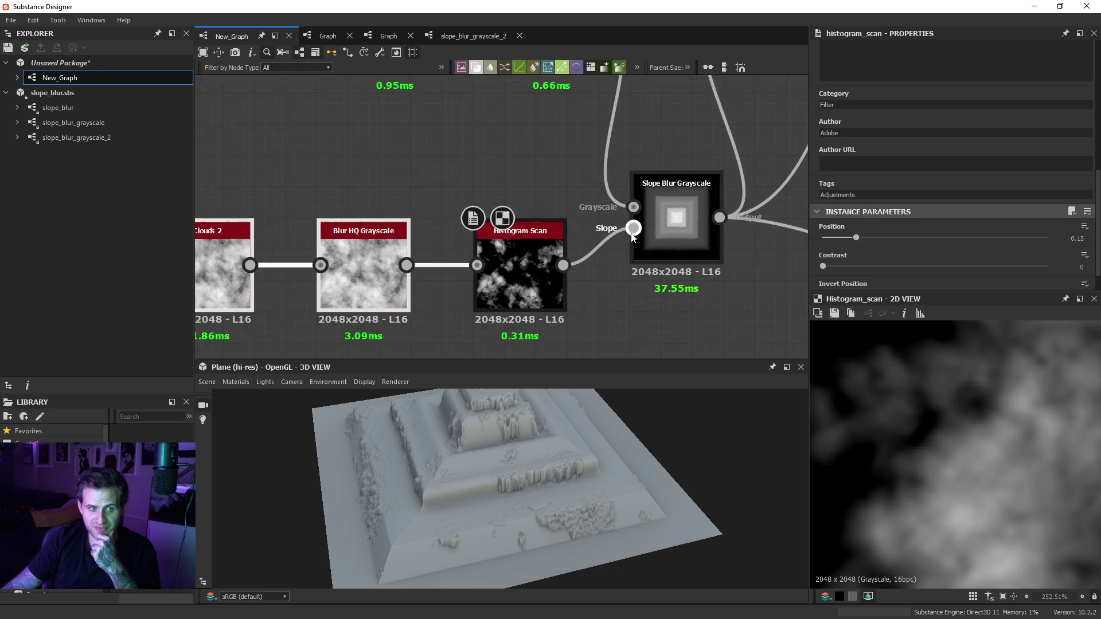
Step: Add a Gradient Linear 1 node below the Slope Blur Grayscale and view the whole gradient in 2D
key("space")
type("grad")
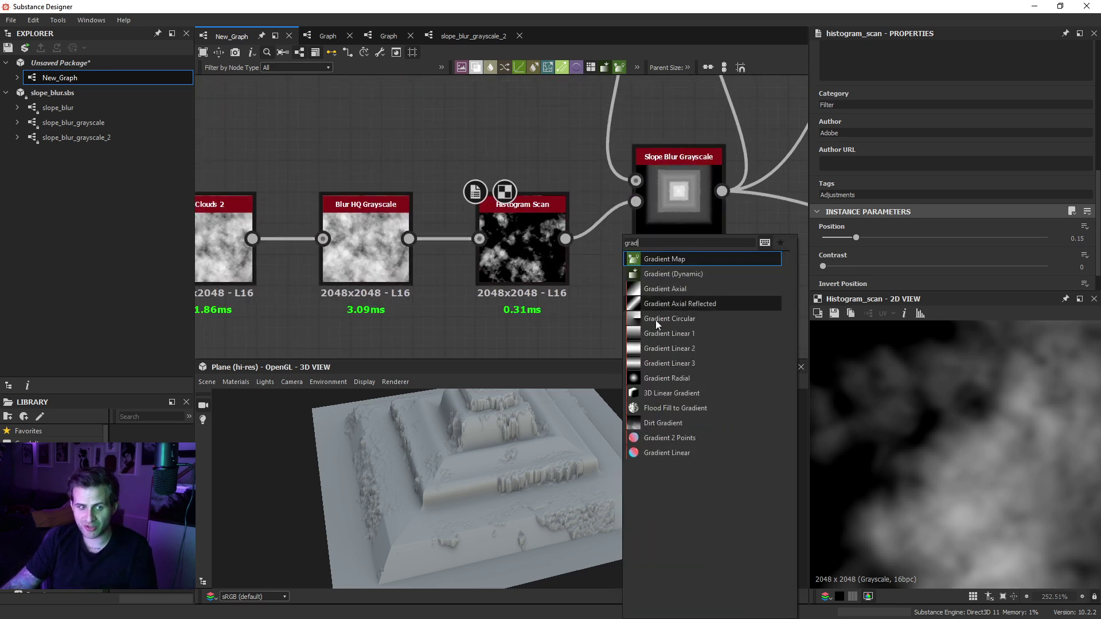
left_click(668, 333)
middle_click_drag(675, 324, 664, 272)
left_click_drag(605, 274, 635, 304)
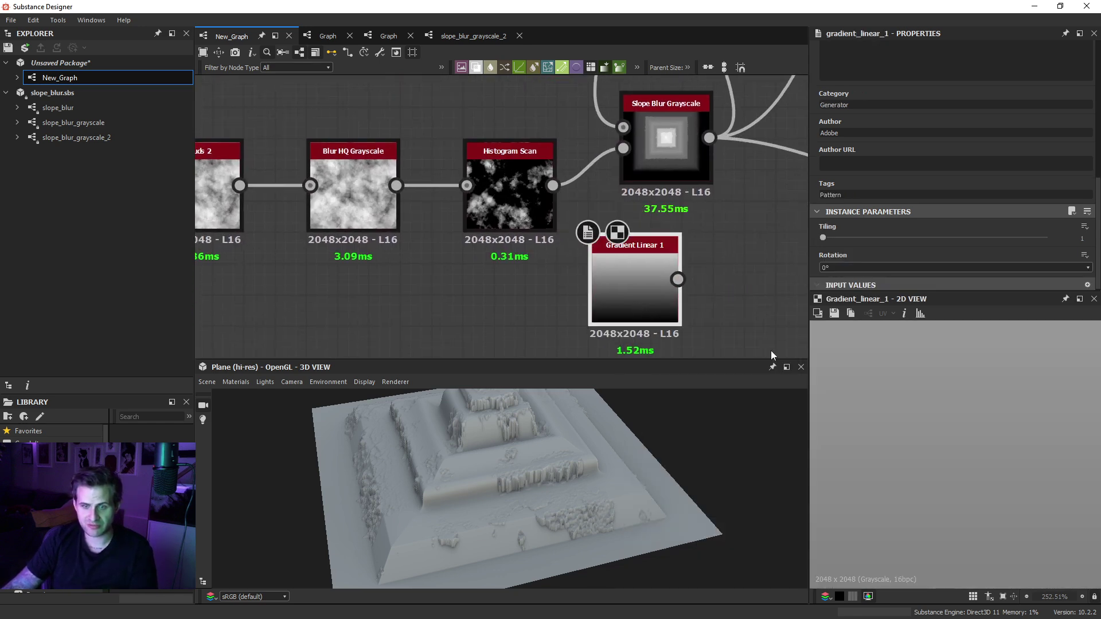
scroll(928, 329, "down", 10)
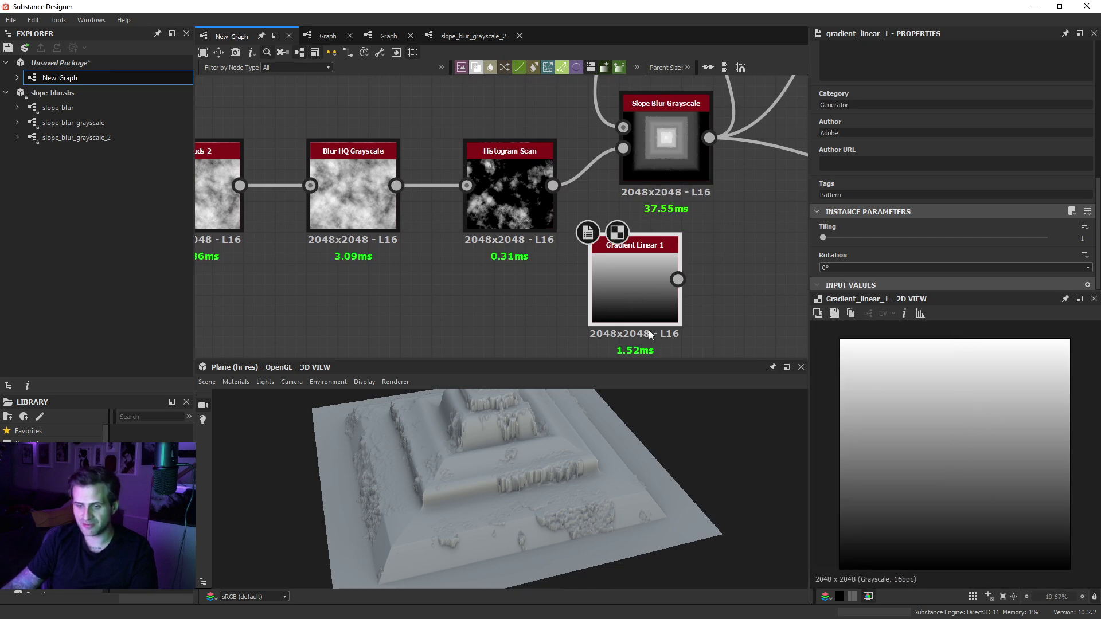
Step: Add a Perlin Noise node beside the gradient and set its scale to 5
middle_click_drag(653, 338, 657, 251)
key("space")
type("per")
left_click(582, 274)
scroll(531, 264, "up", 2)
left_click_drag(866, 236, 837, 237)
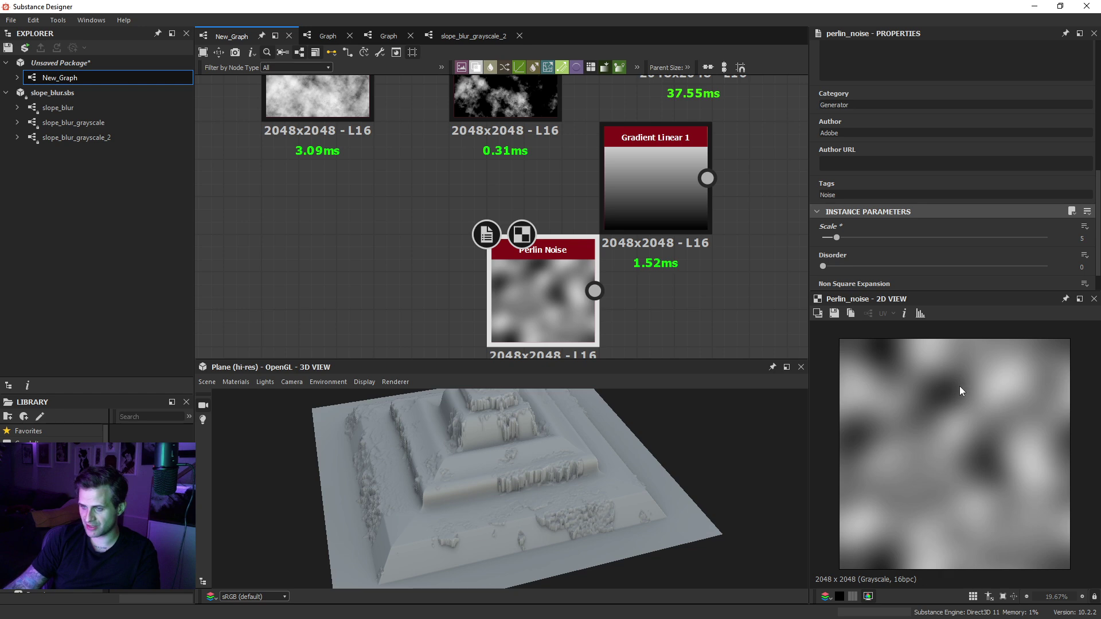
Step: Examine the fine detail of Clouds 2 as a slope input and the resulting Slope Blur Grayscale output
scroll(488, 256, "down", 3)
left_click(346, 153)
scroll(932, 396, "up", 5)
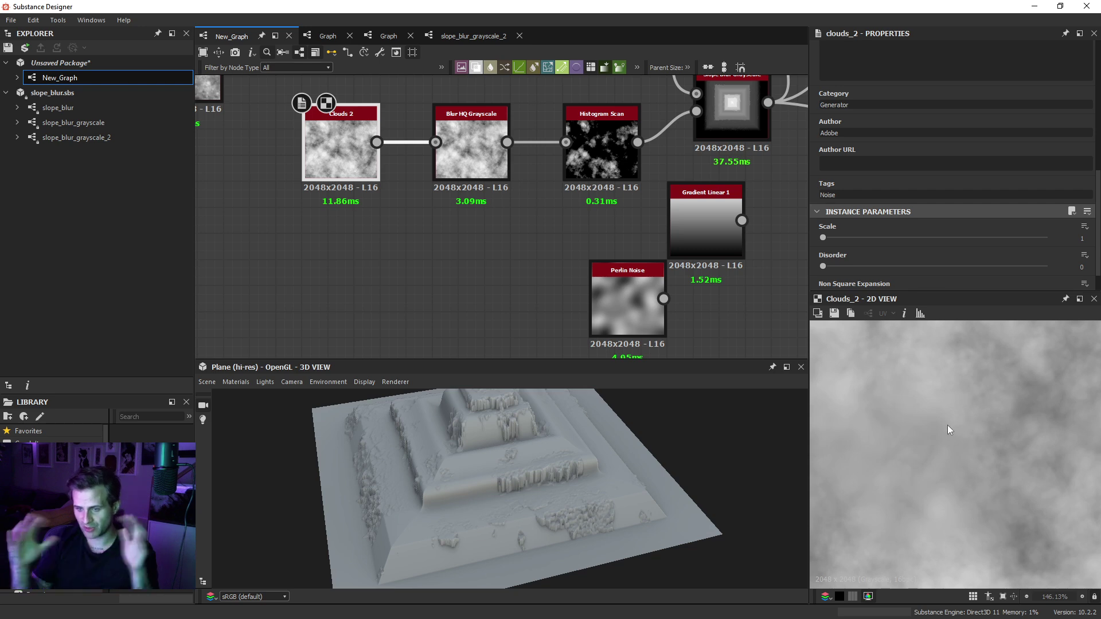
scroll(643, 212, "down", 2)
middle_click_drag(644, 213, 614, 262)
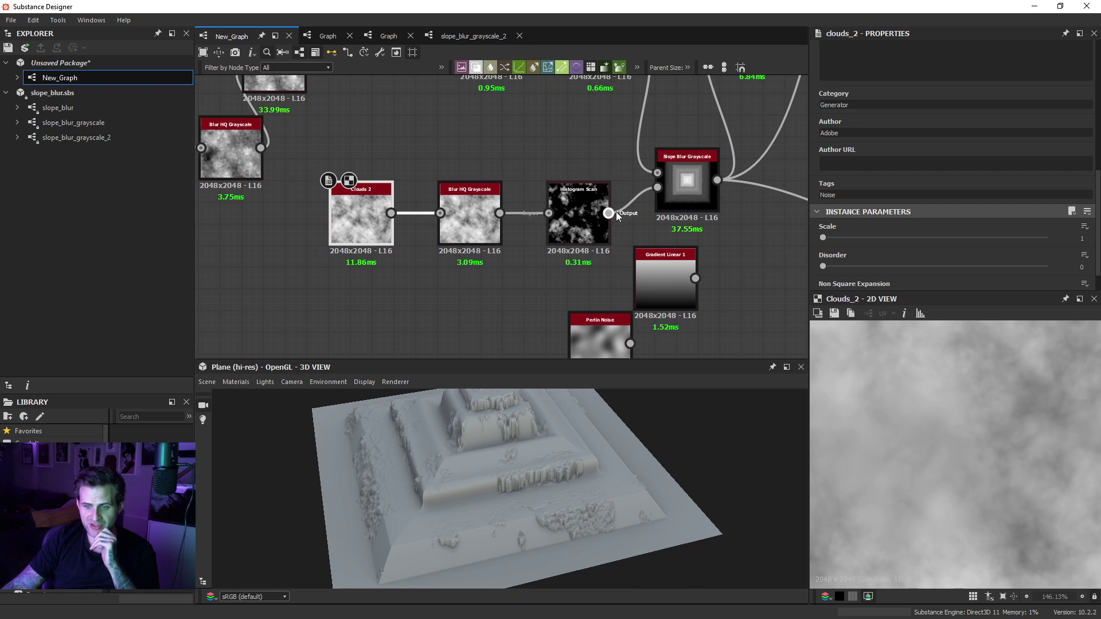
middle_click_drag(527, 210, 460, 252)
left_click(632, 228)
scroll(853, 261, "down", 1)
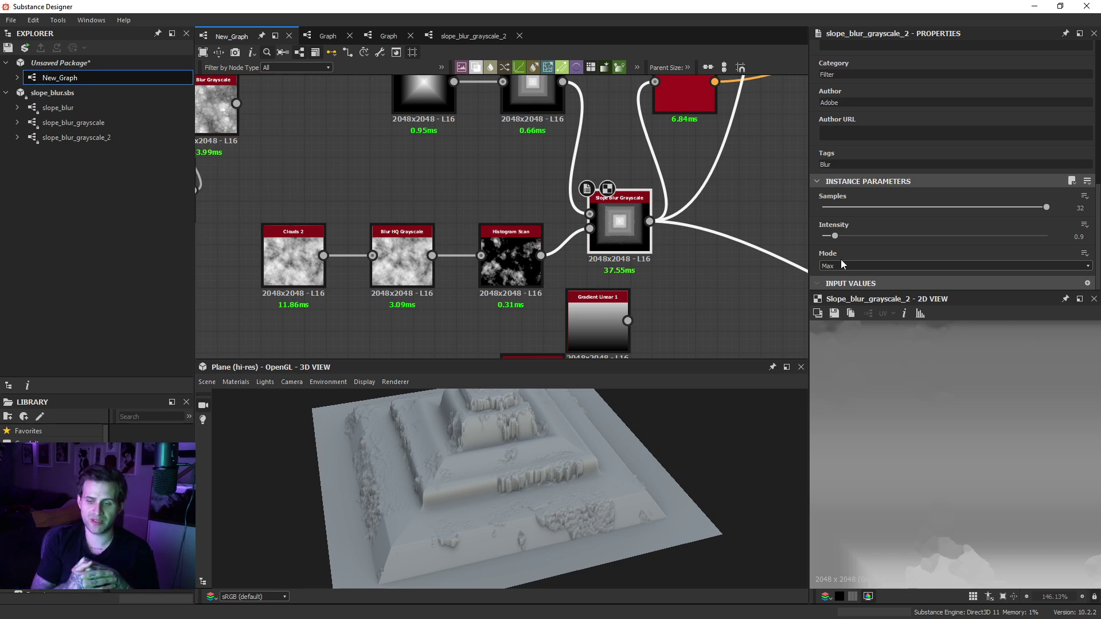
Step: Delete the pyramid node chain with its slope inputs, gradient and Perlin noise, keeping the Moisture Noise group
scroll(631, 240, "down", 3)
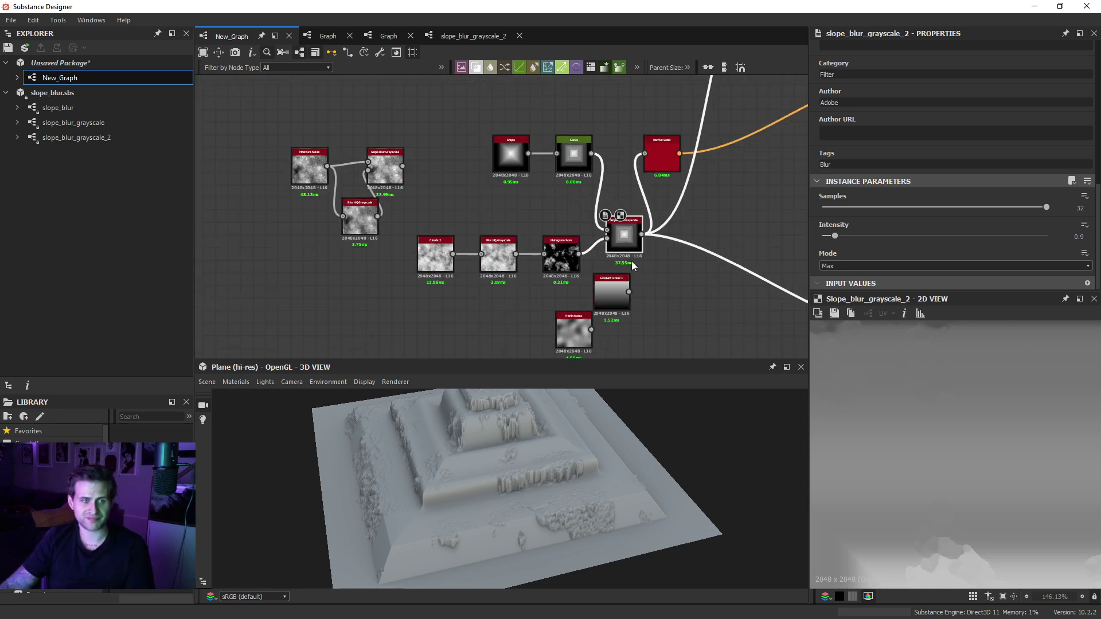
left_click_drag(665, 272, 564, 319)
key("Delete")
left_click_drag(593, 258, 409, 192)
key("Delete")
left_click_drag(481, 98, 655, 229)
key("Delete")
Step: Add a Clouds 2 node and connect a new Histogram Scan to its output
scroll(573, 252, "up", 1)
key("space")
type("clou")
key("Down")
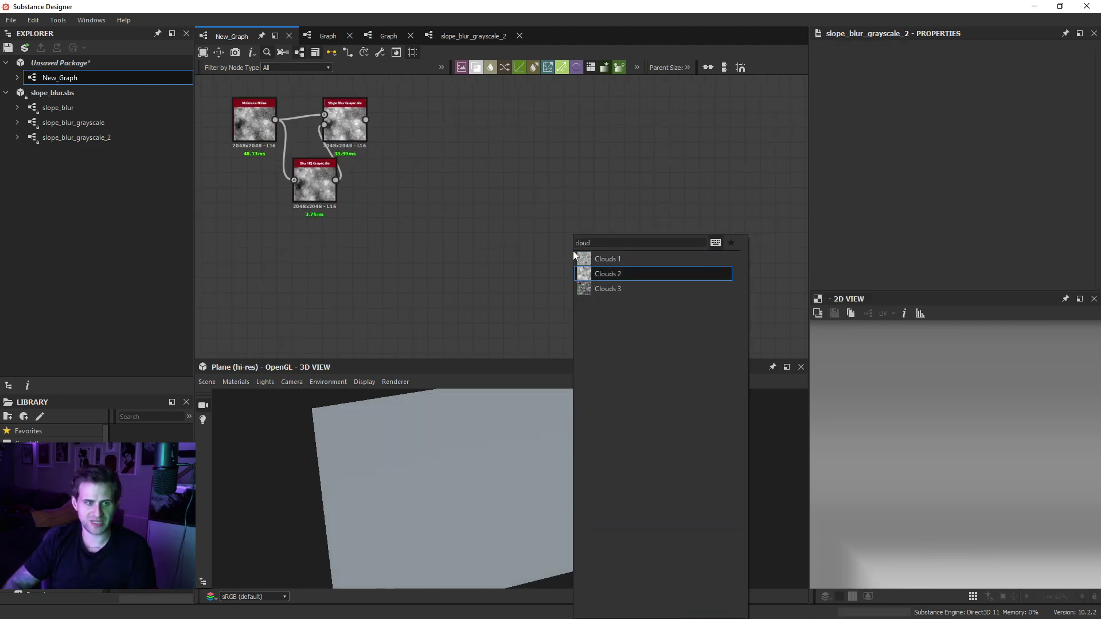
key("Return")
type("his")
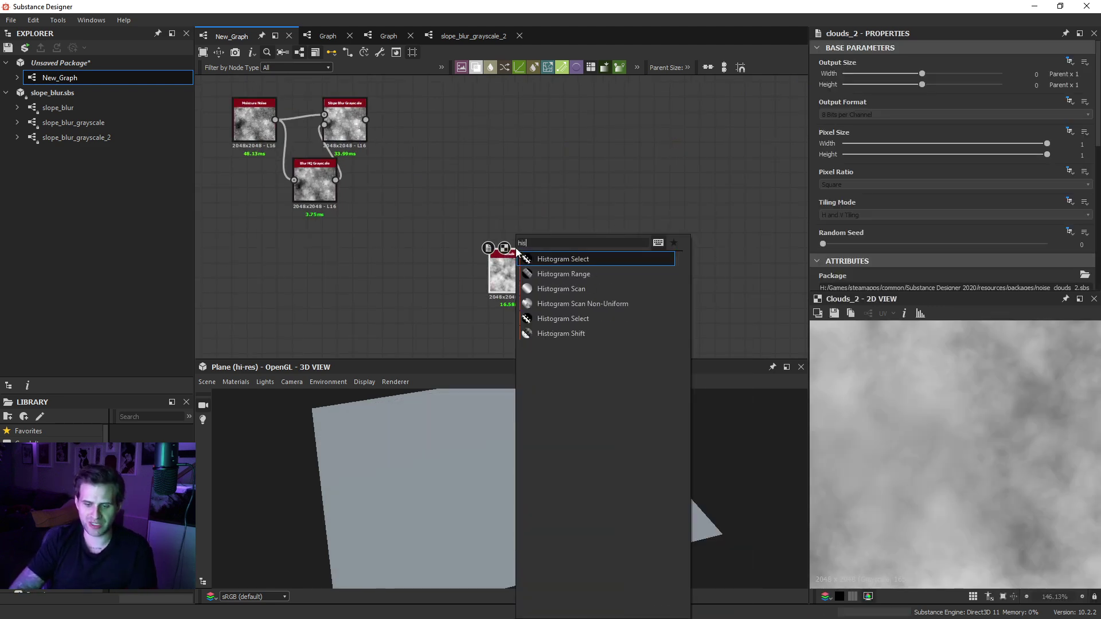
left_click(579, 288)
Step: Set the Histogram Scan position to 0.19 and contrast to 1 for a hard black-and-white mask
scroll(855, 249, "down", 8)
left_click_drag(842, 206, 865, 205)
left_click_drag(823, 234, 1047, 235)
scroll(975, 488, "down", 8)
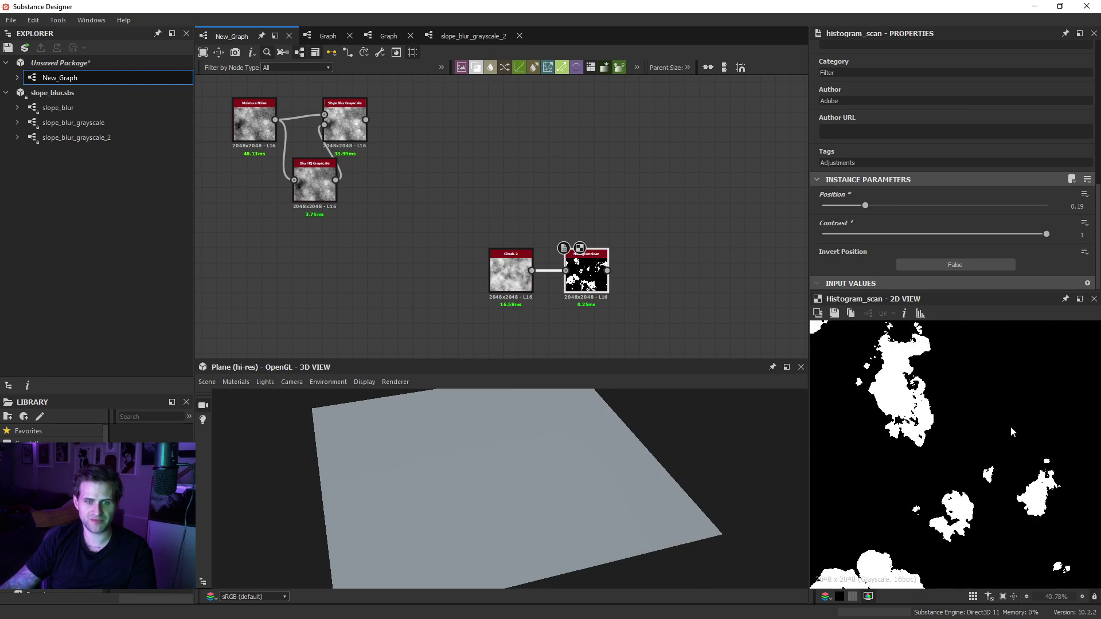
scroll(997, 460, "up", 3)
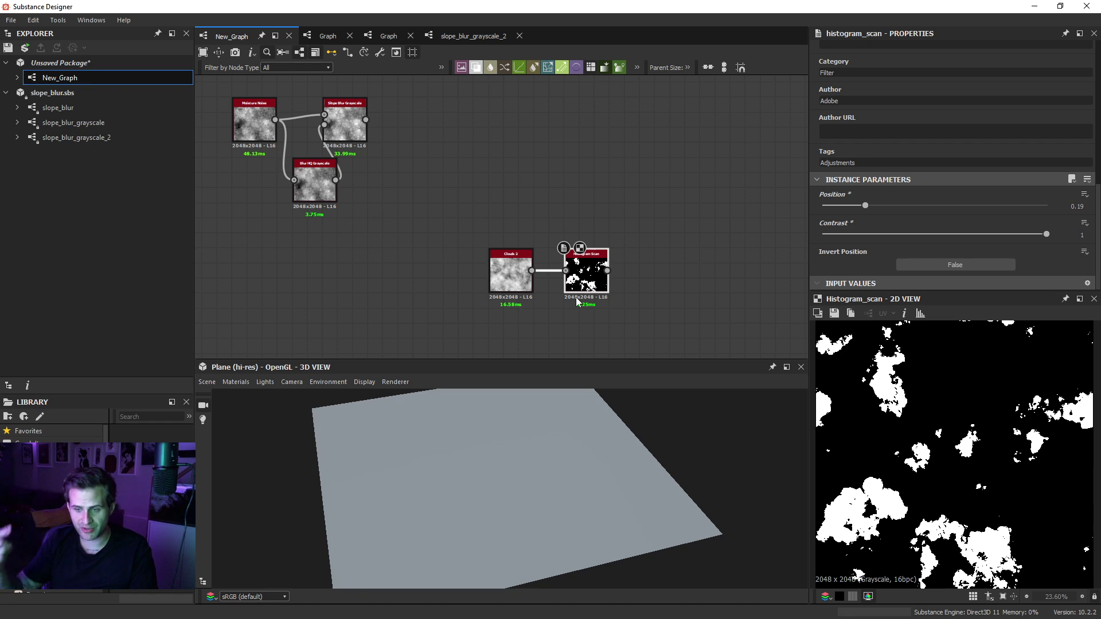
Step: Add a Slope Blur Grayscale node fed by the Histogram Scan output
key("space")
type("s")
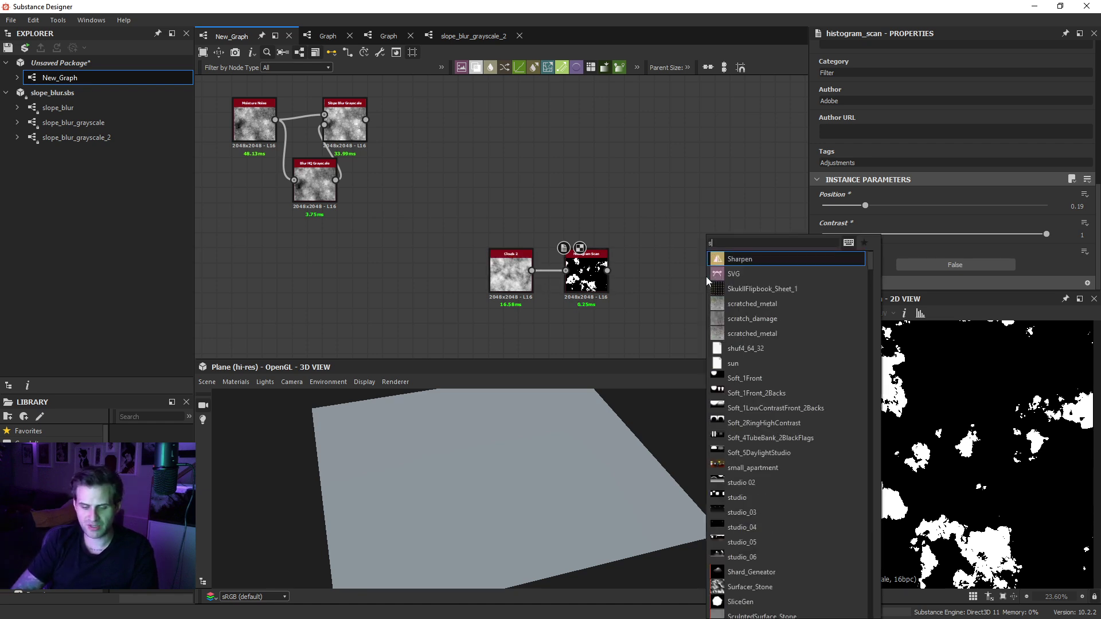
type("lope")
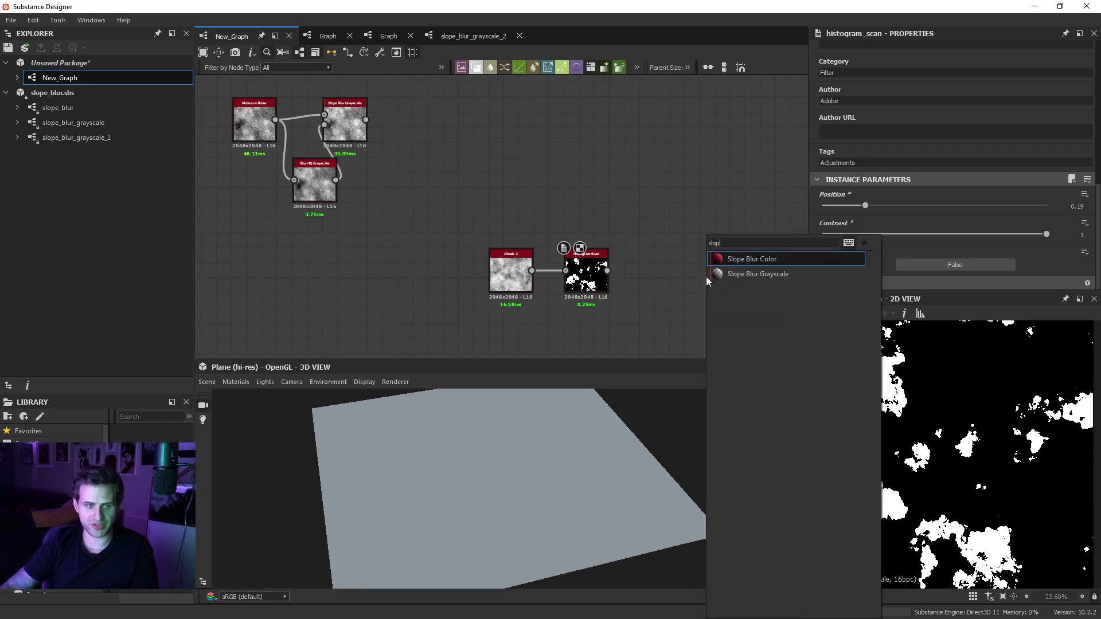
key("Down")
key("Return")
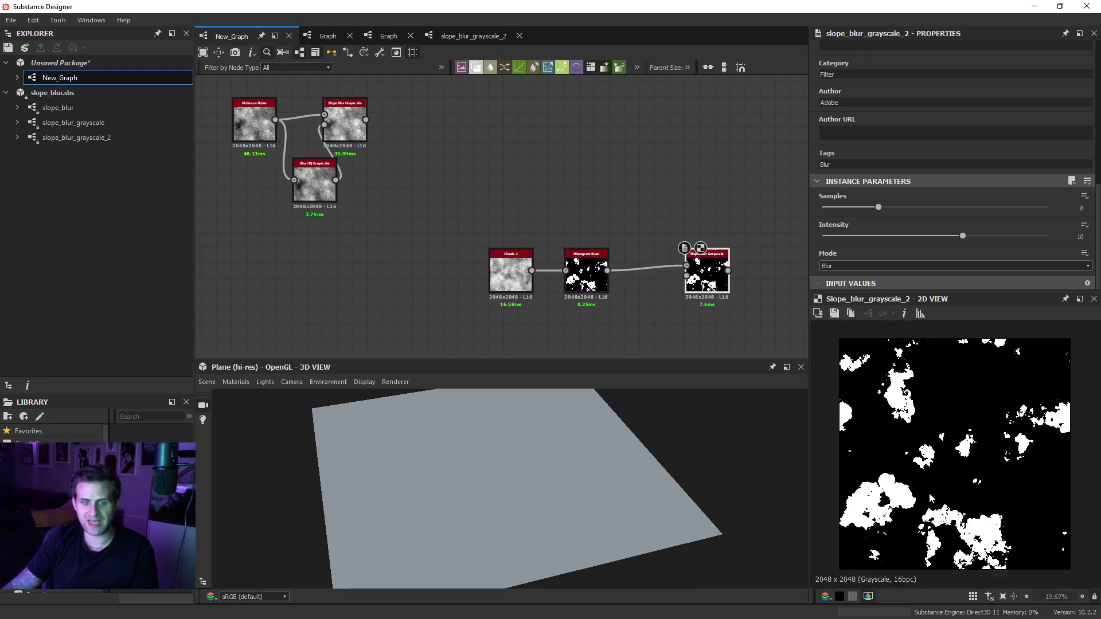
scroll(900, 505, "down", 1)
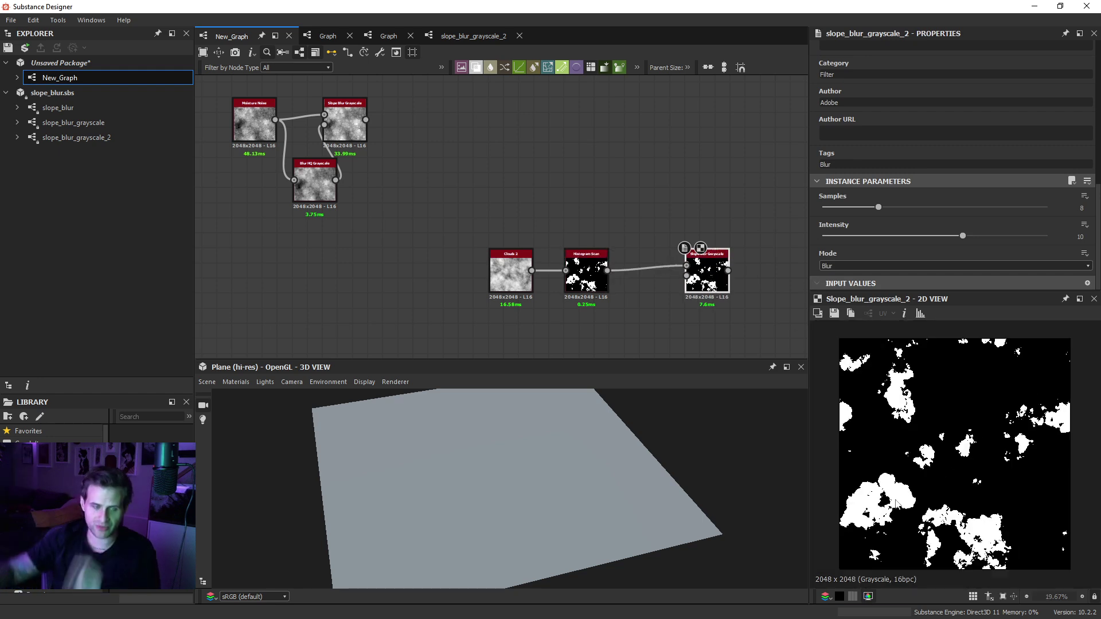
Step: Add a Gradient Linear 1 node under the Histogram Scan and connect it to the Slope Blur's slope input
middle_click_drag(590, 342, 588, 333)
key("space")
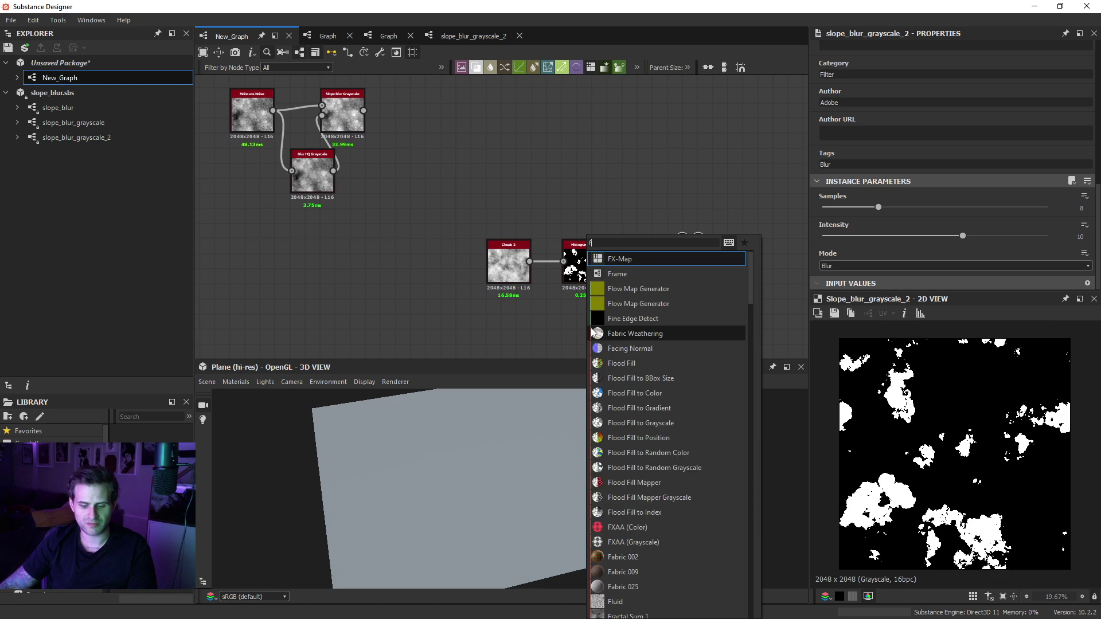
type("grad")
left_click(608, 333)
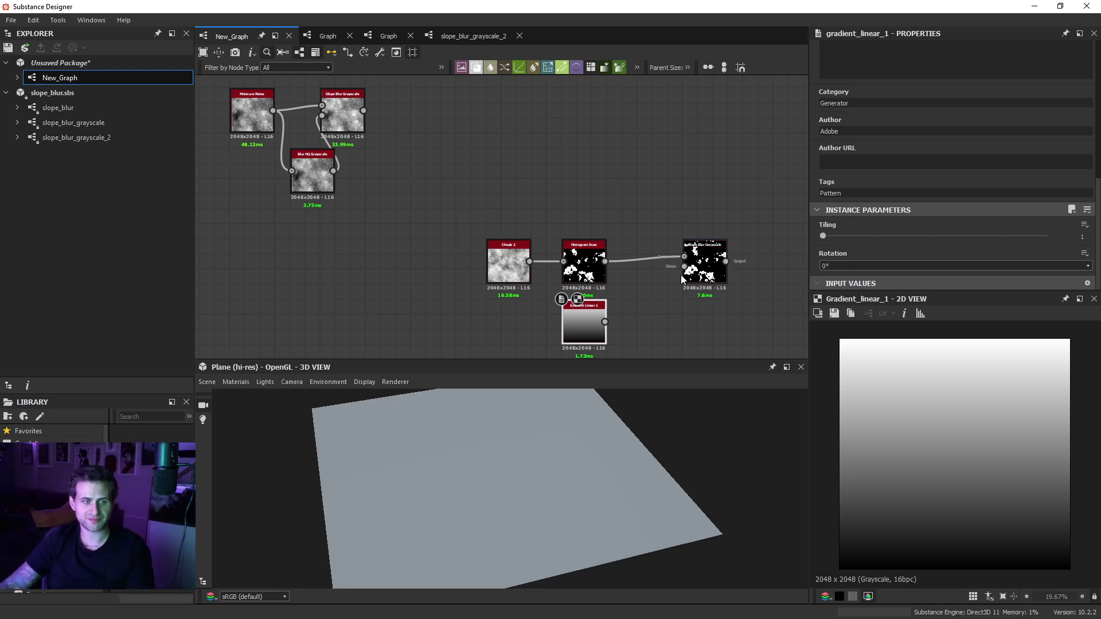
left_click_drag(606, 322, 710, 280)
Step: Set the Slope Blur Grayscale samples to 32 and intensity to 11.96, and inspect the vertical smearing
double_click(710, 276)
left_click_drag(849, 236, 1047, 236)
left_click_drag(963, 264, 991, 268)
scroll(884, 409, "up", 5)
scroll(886, 410, "up", 3)
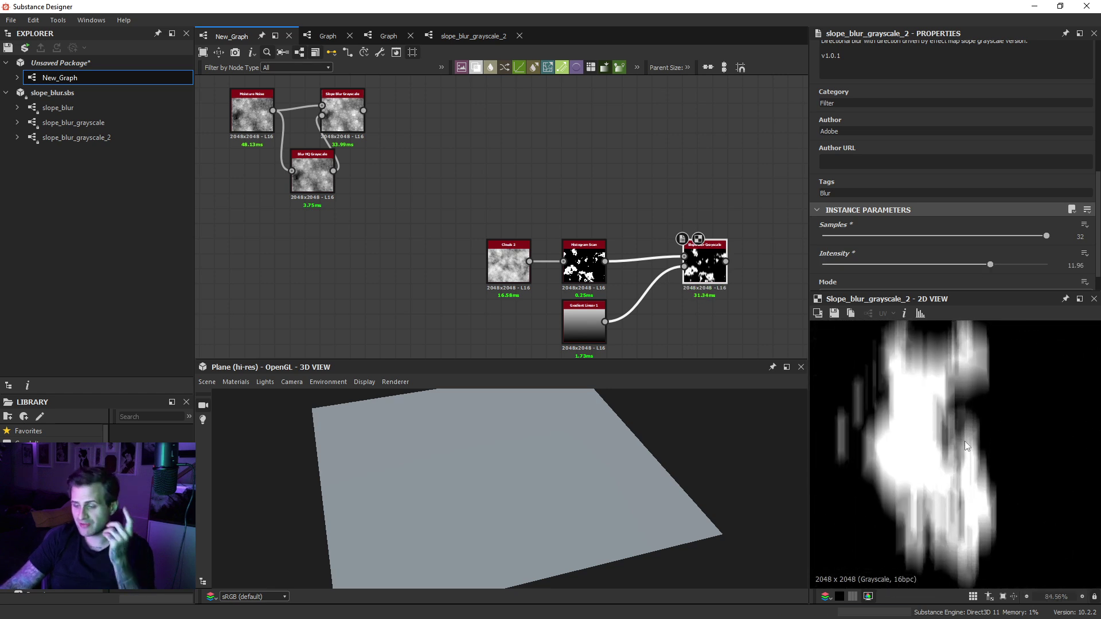
scroll(912, 232, "down", 1)
Step: Set the Slope Blur Grayscale mode to Max and compare its output with the Histogram Scan mask
left_click(843, 266)
left_click(837, 290)
scroll(977, 437, "down", 6)
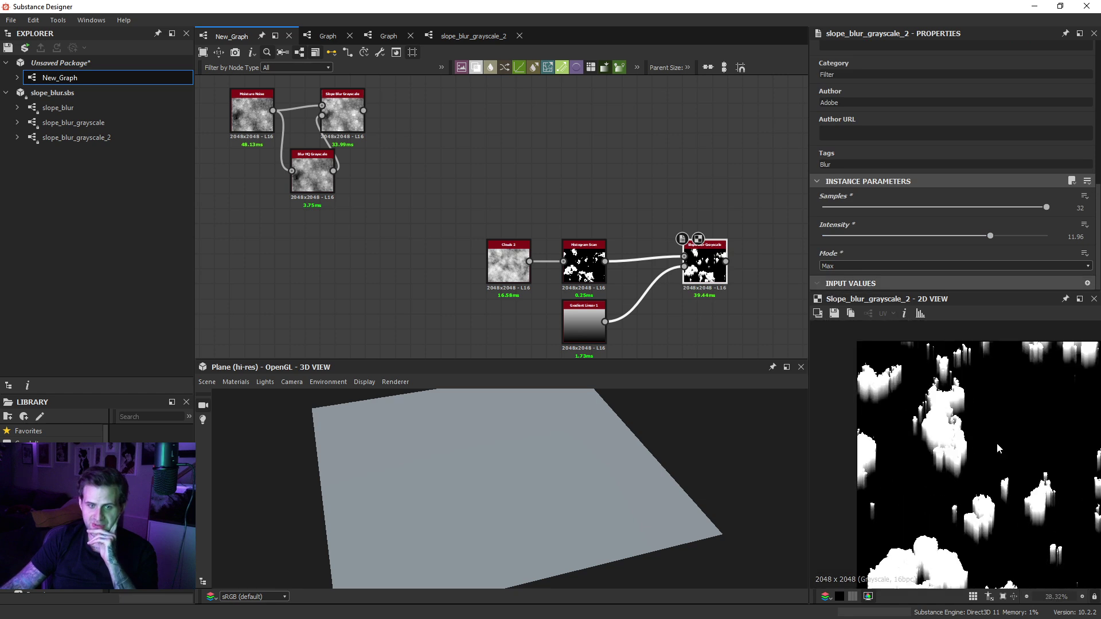
scroll(977, 437, "up", 8)
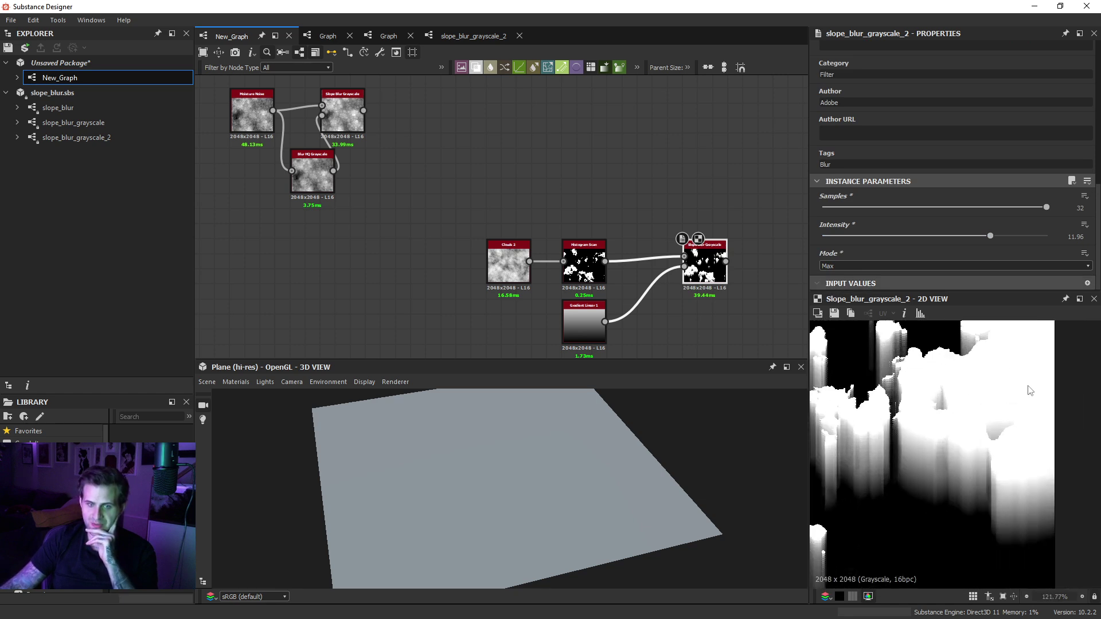
double_click(584, 264)
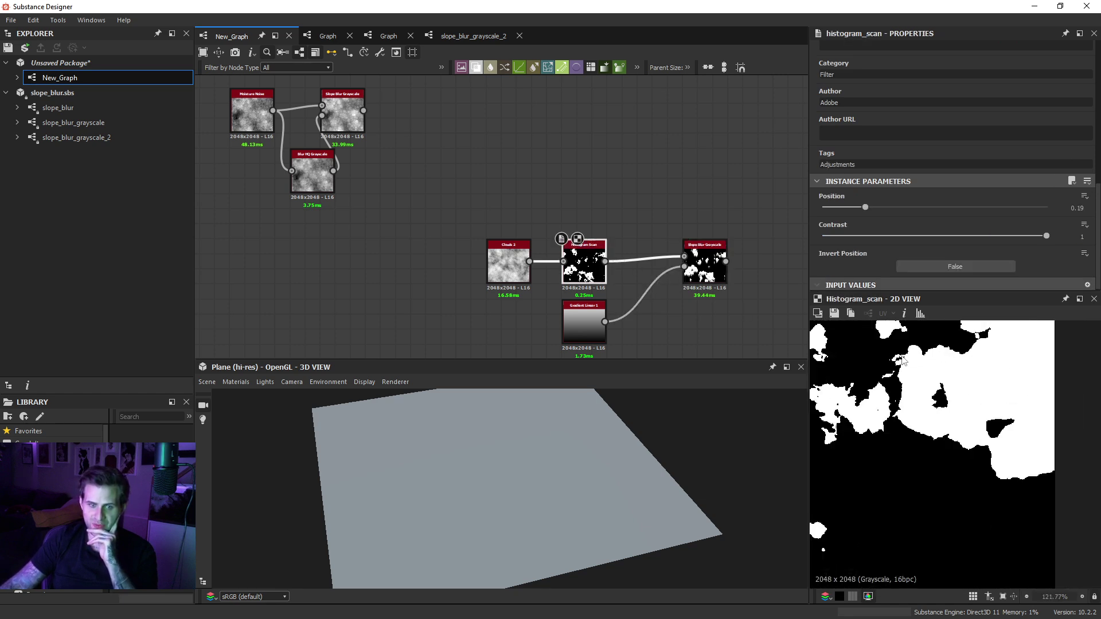
double_click(709, 270)
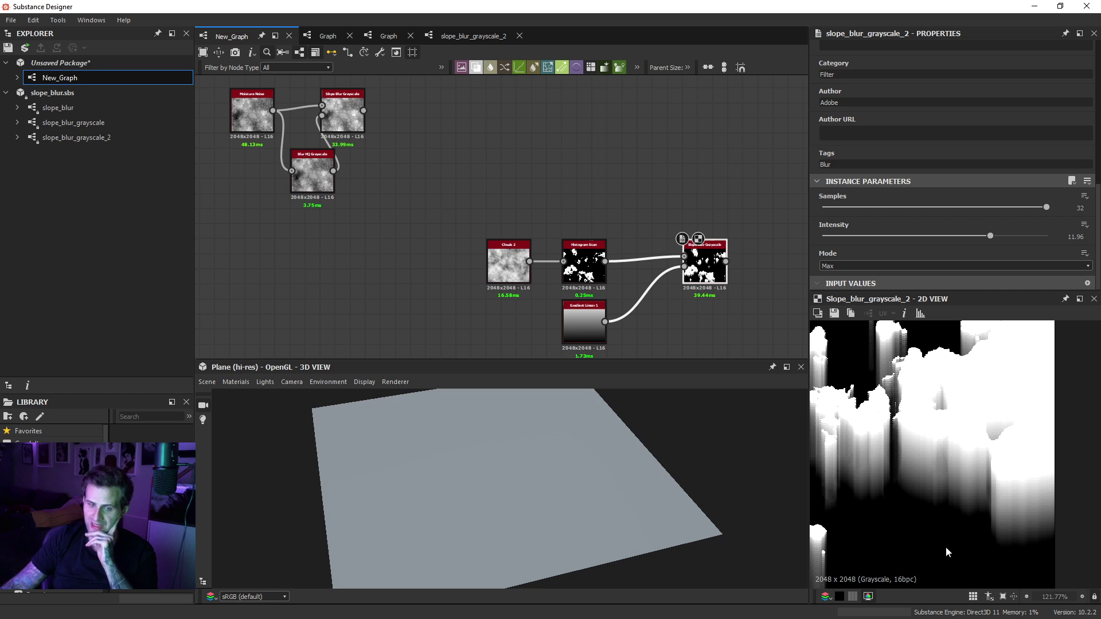
Step: Set the gradient-driven Slope Blur Grayscale mode to Min and inspect the eroded shapes
left_click(849, 266)
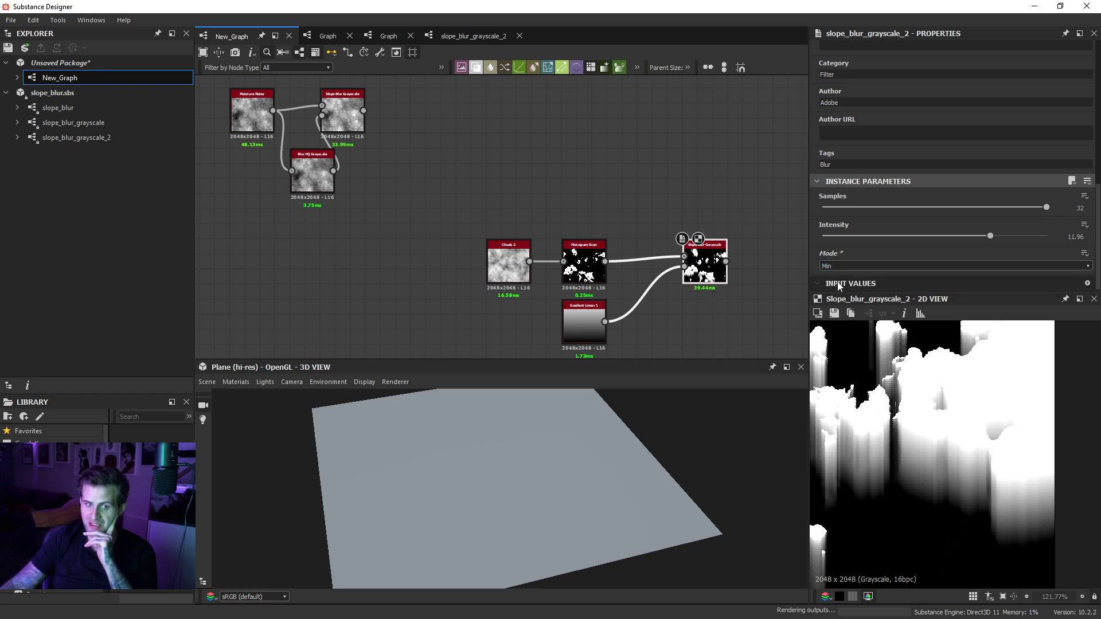
left_click(838, 282)
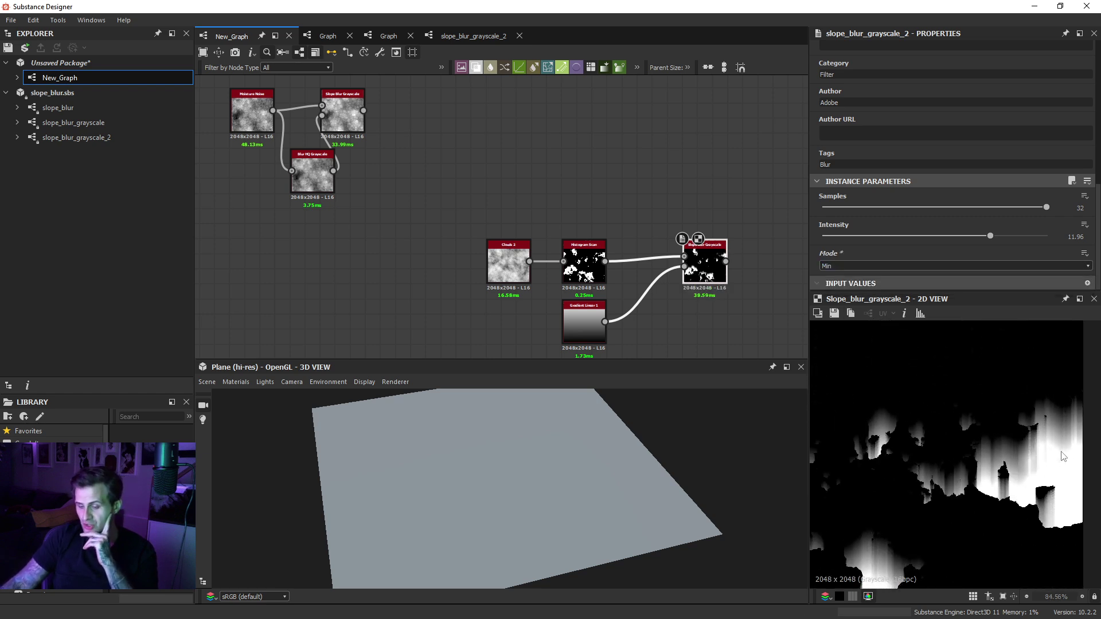
scroll(1016, 445, "down", 4)
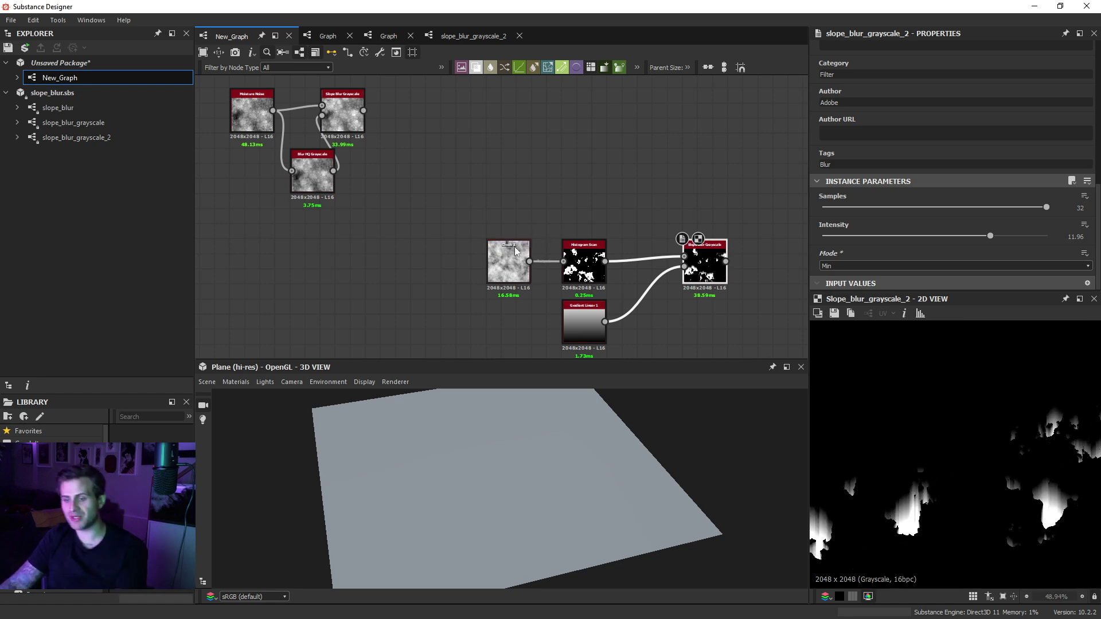
Step: Select the Clouds 2, Histogram Scan, Gradient Linear 1 and Slope Blur Grayscale nodes together
left_click_drag(481, 182, 704, 319)
scroll(705, 318, "down", 5)
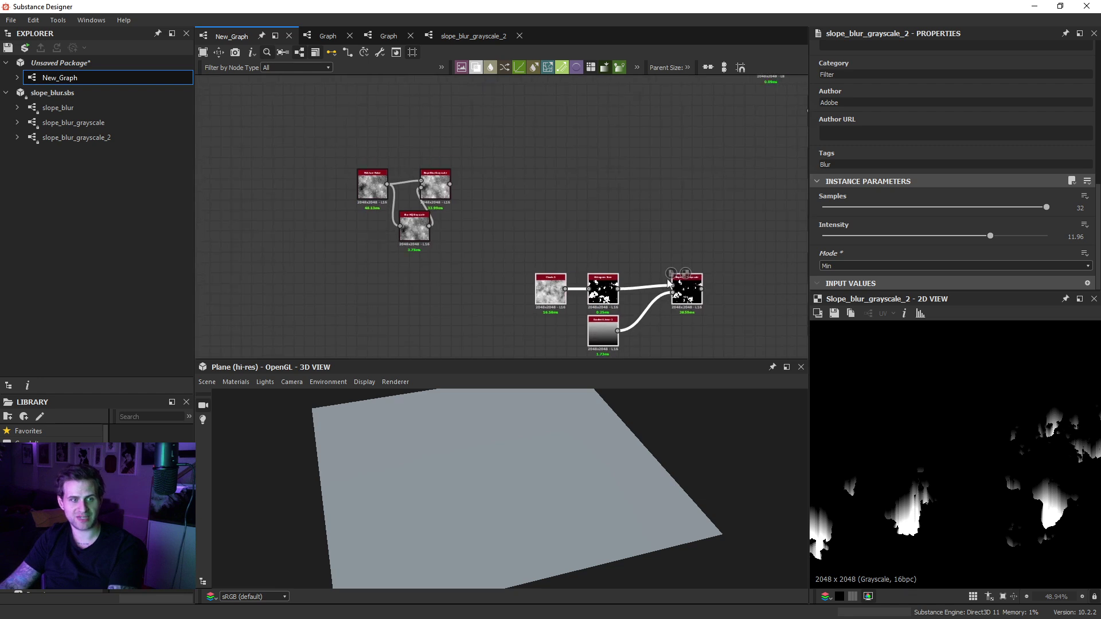